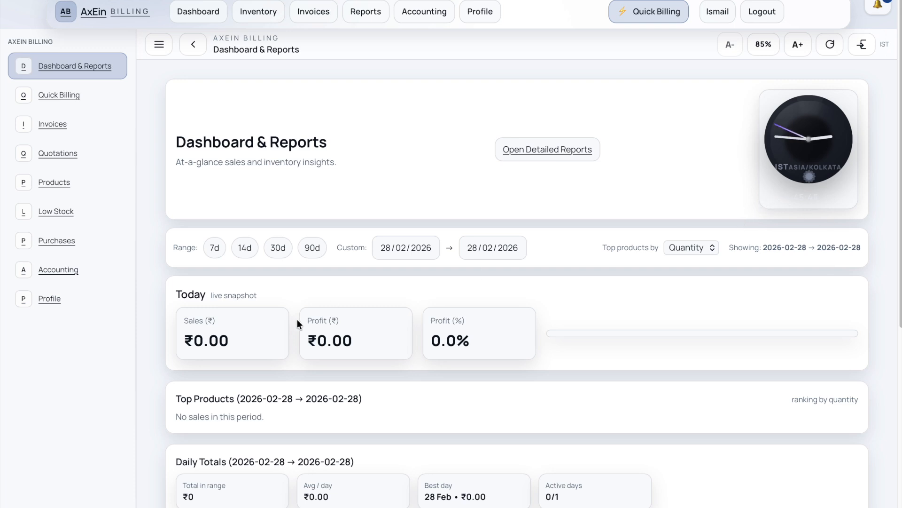
Examine the dashboard's sales and profit snapshot, custom date range, top products and daily totals chart.
scroll(452, 348, "down", 1)
scroll(452, 345, "down", 7)
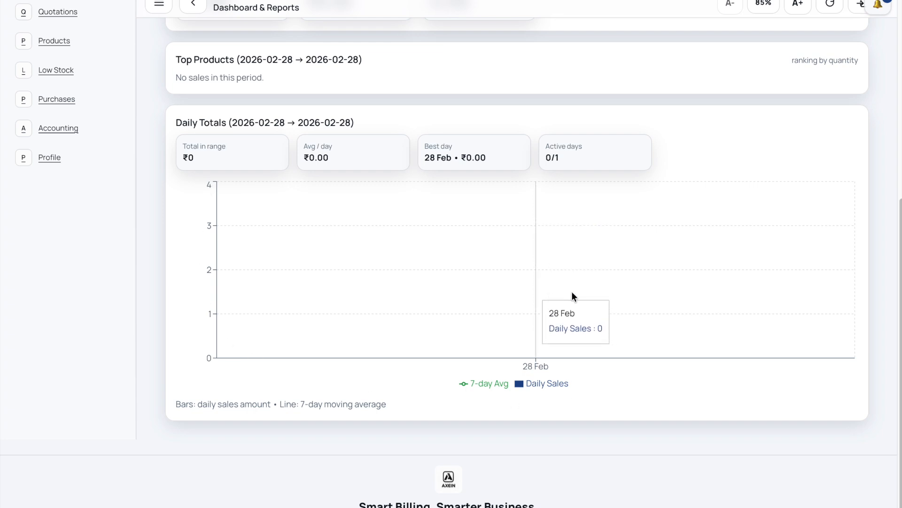
scroll(264, 271, "up", 8)
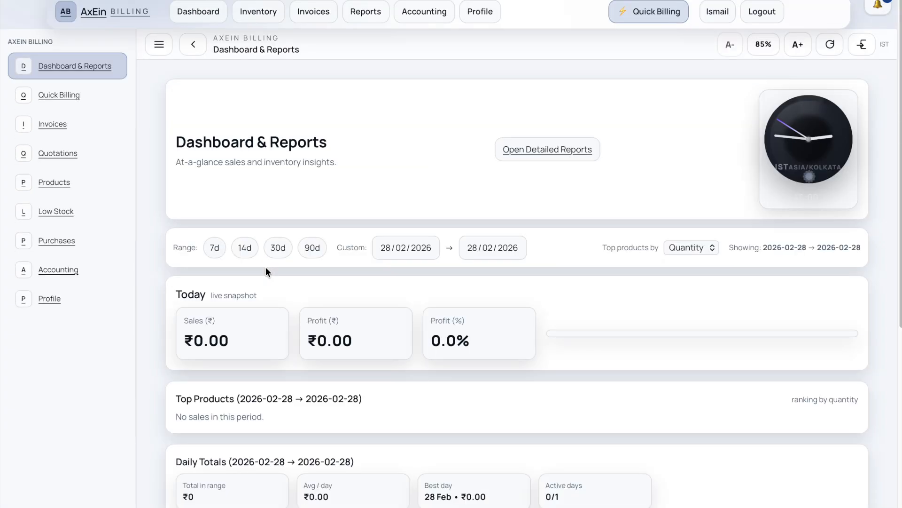
left_click(405, 251)
left_click(443, 245)
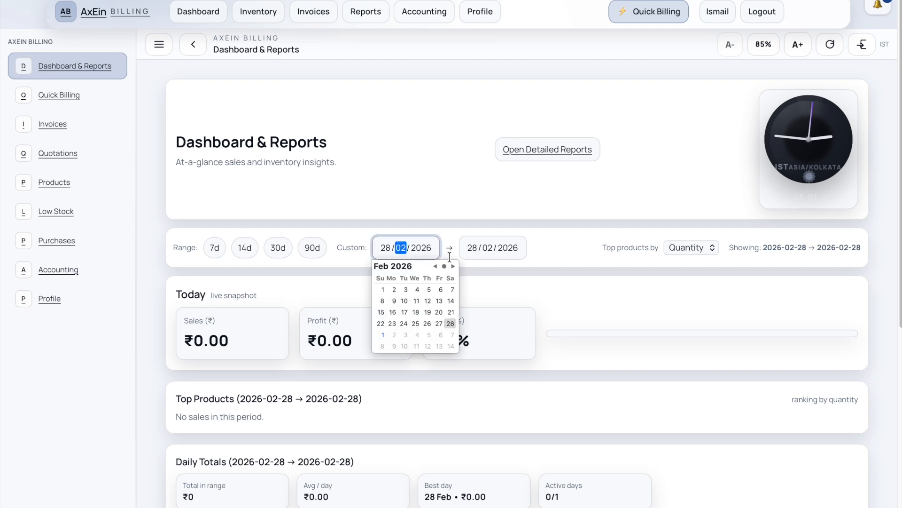
left_click(595, 293)
scroll(371, 281, "down", 6)
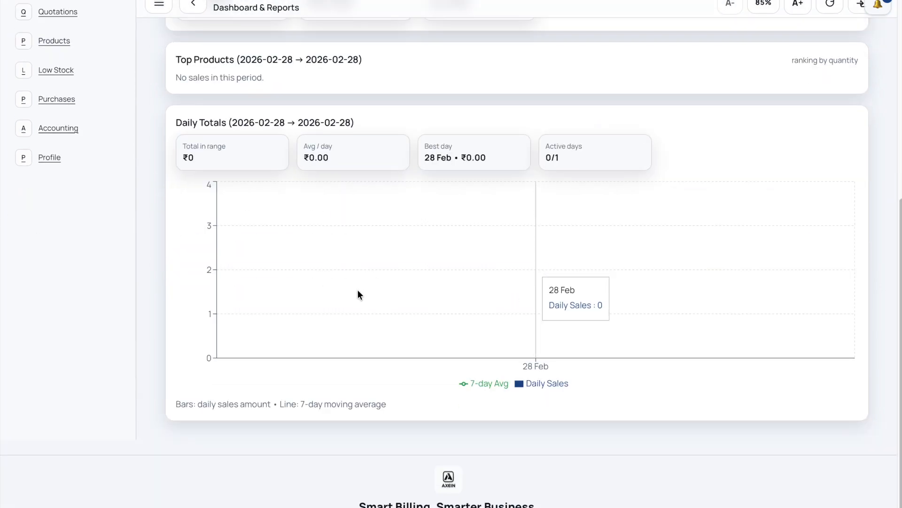
scroll(359, 295, "up", 6)
left_click_drag(244, 350, 192, 342)
scroll(224, 387, "down", 6)
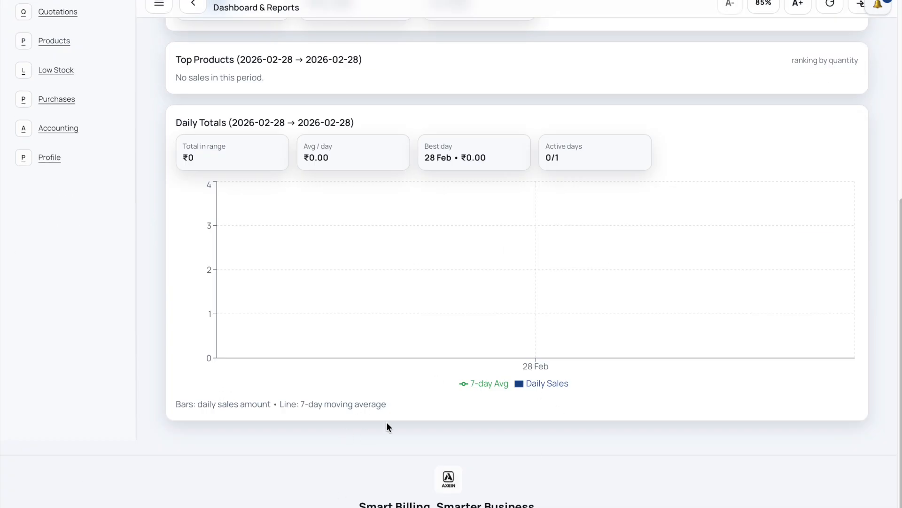
scroll(386, 421, "up", 6)
left_click_drag(237, 339, 184, 340)
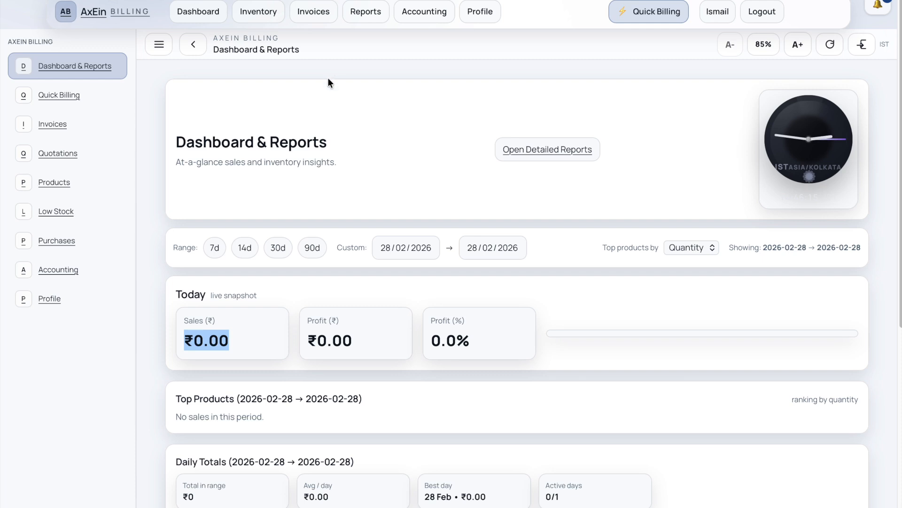
left_click_drag(240, 343, 182, 342)
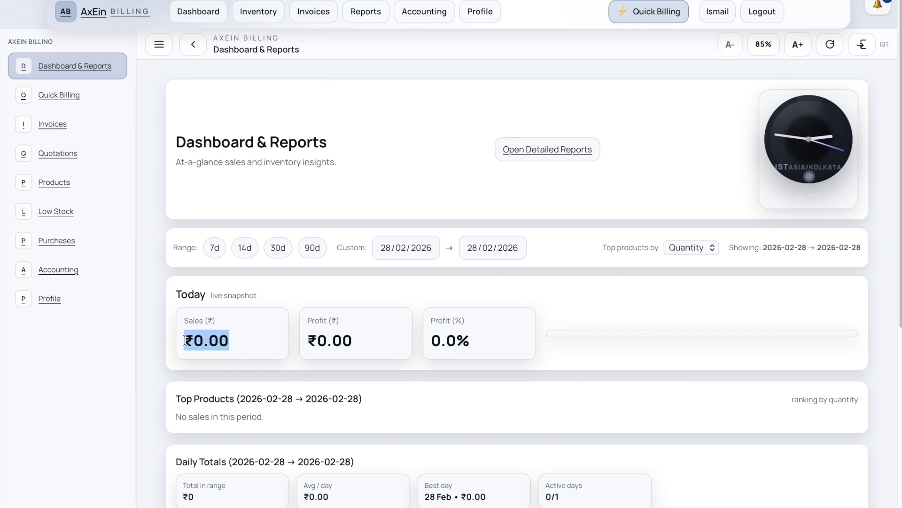
Open the Quick Billing form and review its heading, customer, patient name and product search fields.
left_click(575, 38)
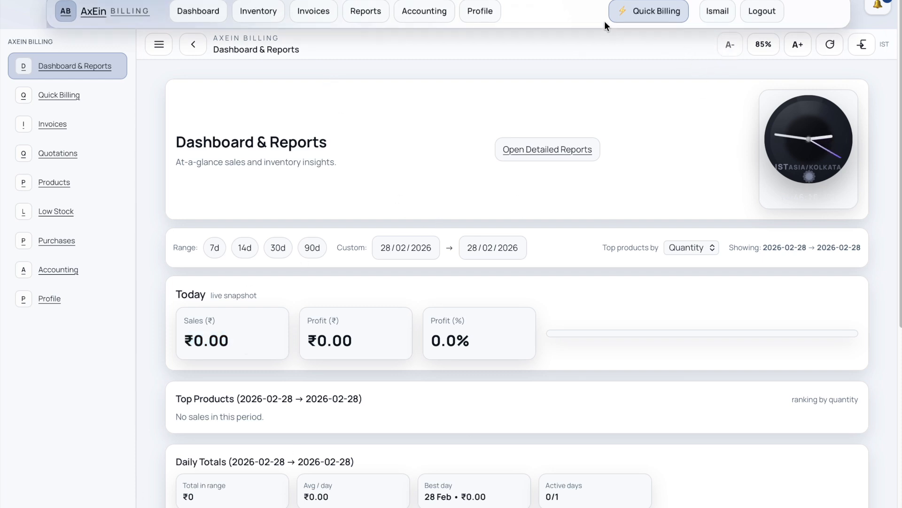
left_click(638, 21)
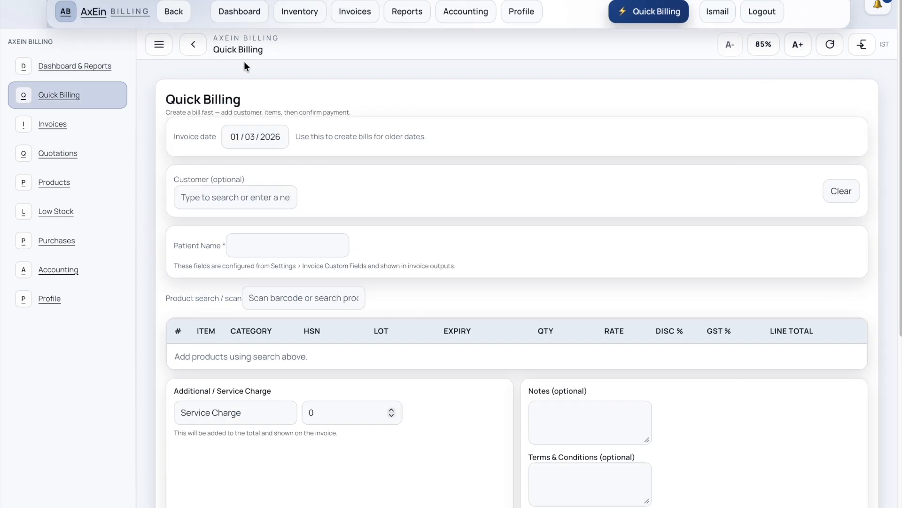
mouse_move(176, 100)
left_mouse_down()
mouse_move(238, 104)
mouse_move(166, 100)
left_mouse_up()
left_click(275, 102)
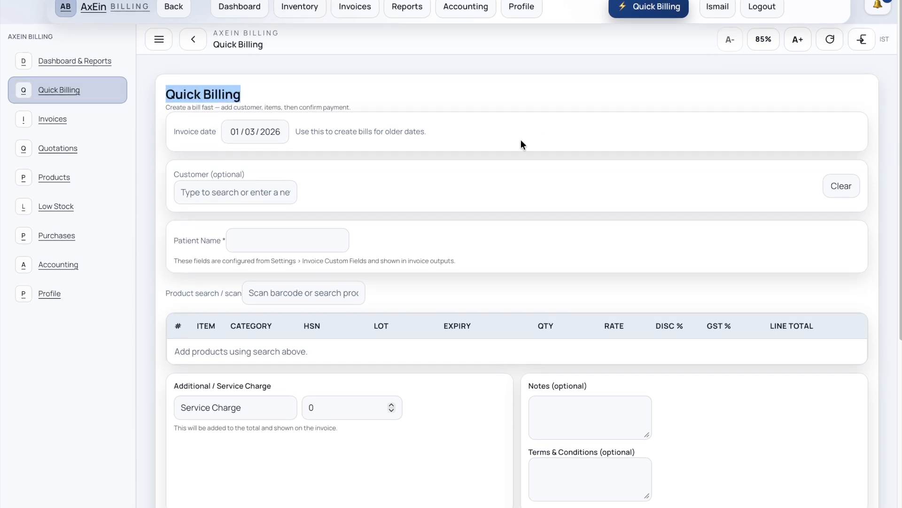
left_click(201, 199)
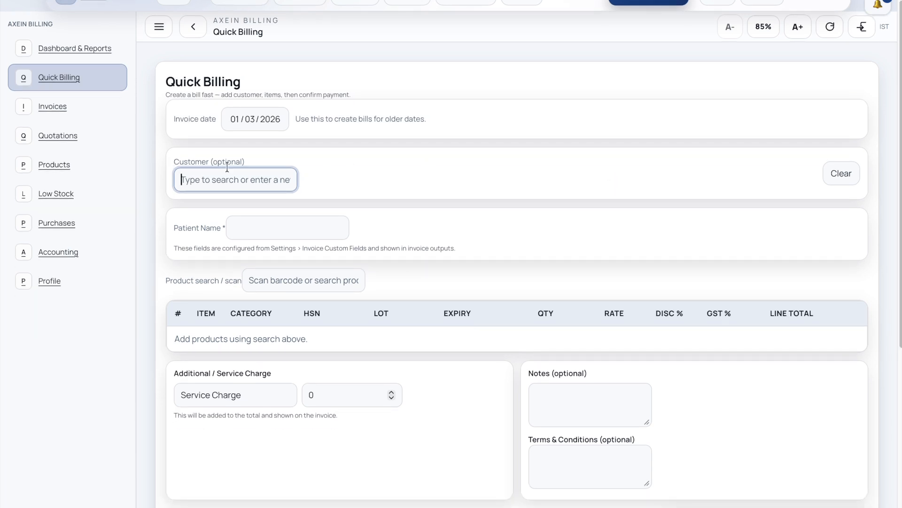
left_click_drag(172, 227, 193, 230)
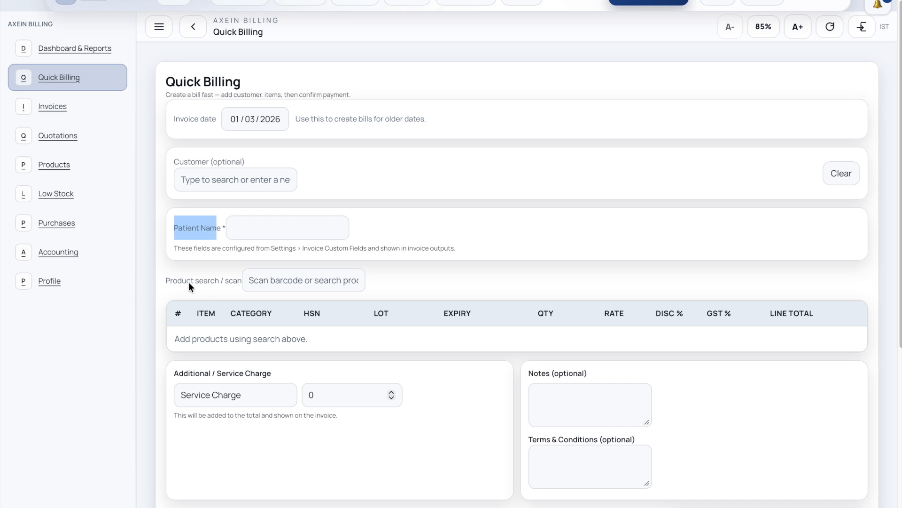
left_click(164, 281)
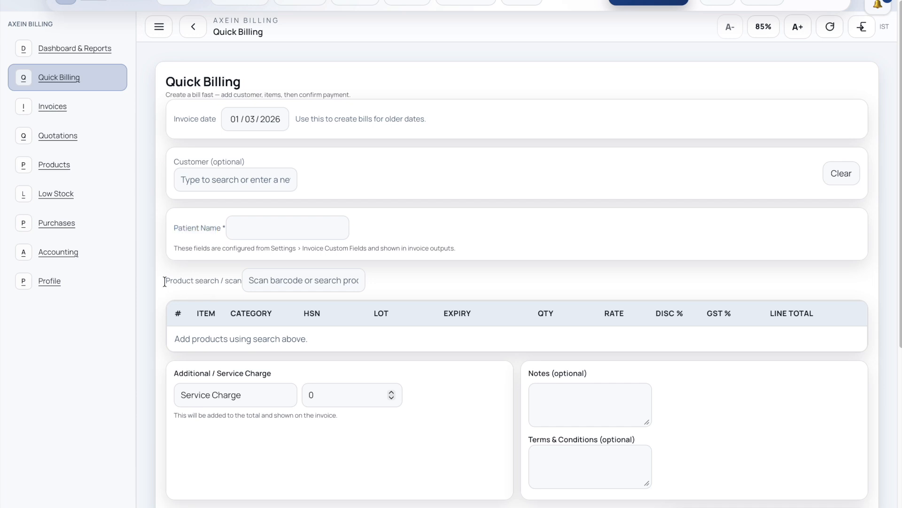
Search the products for "h" and add Magna SC (2.00x10) from NM Wadia Hospital to the bill.
left_click(269, 280)
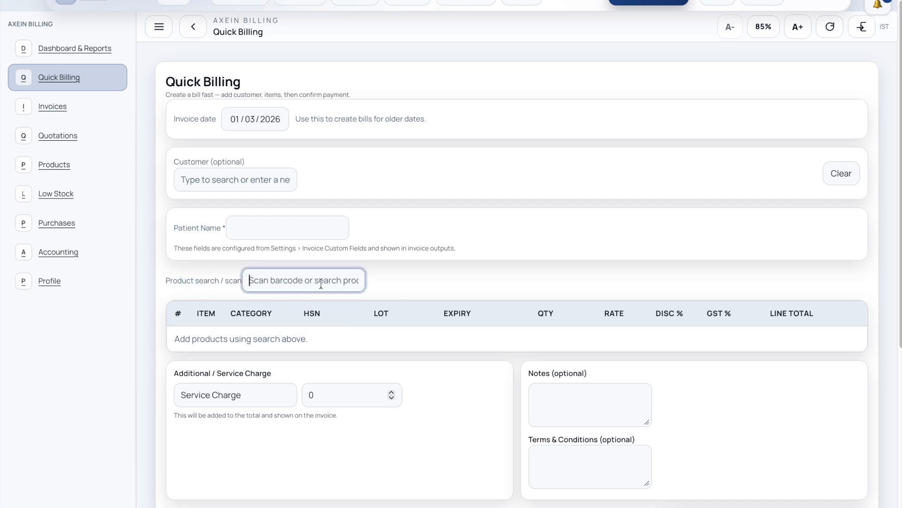
type("h")
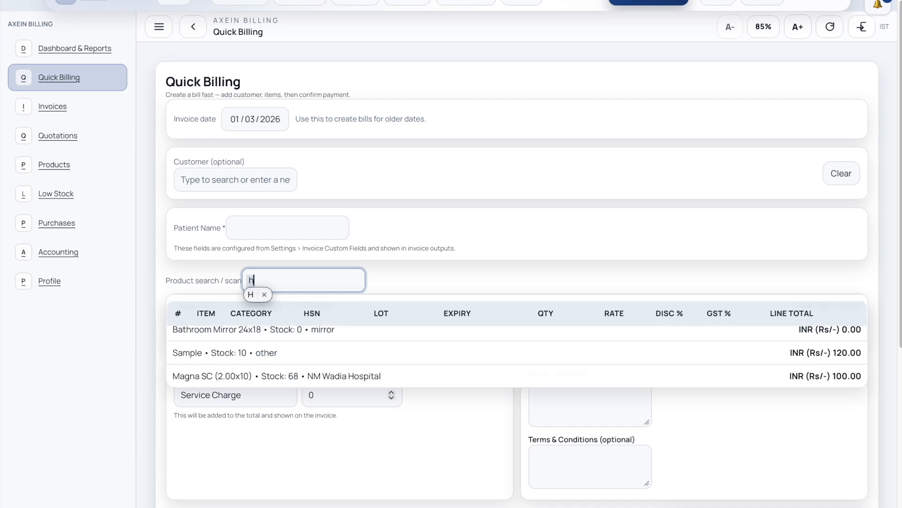
scroll(332, 371, "up", 1)
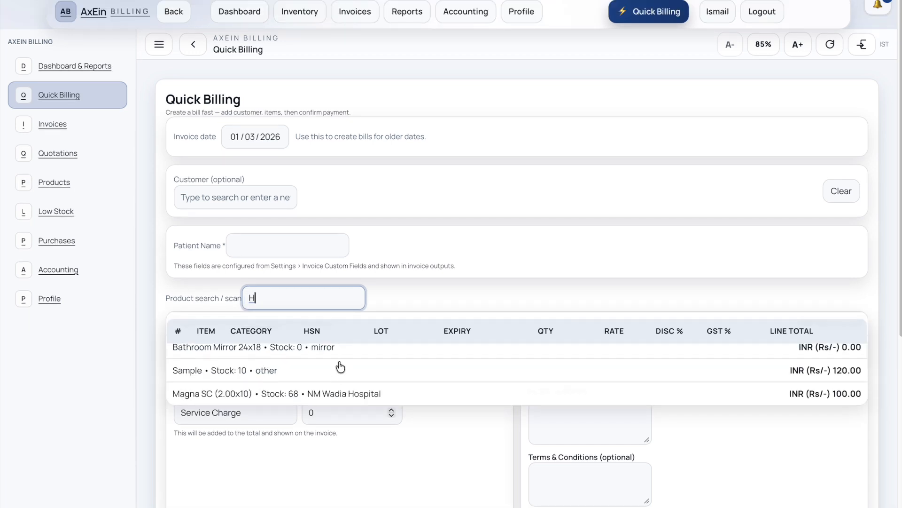
left_click(222, 394)
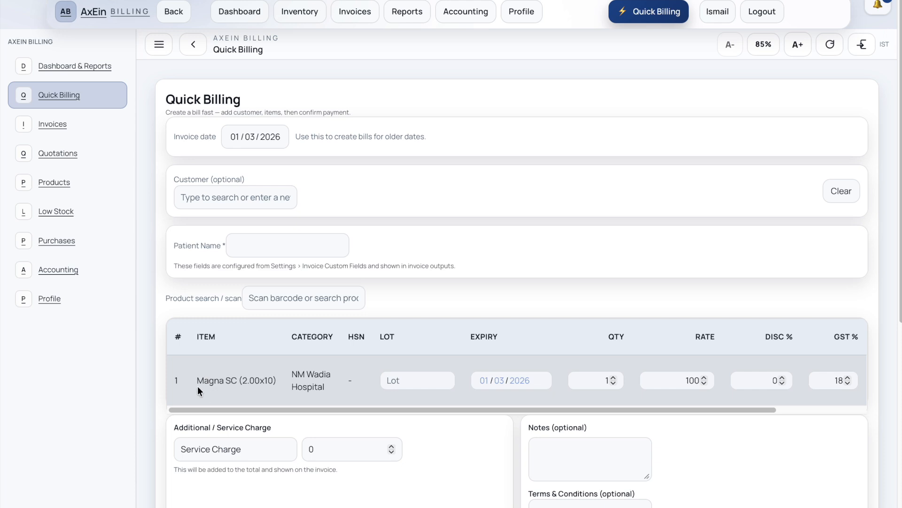
left_click_drag(238, 382, 210, 381)
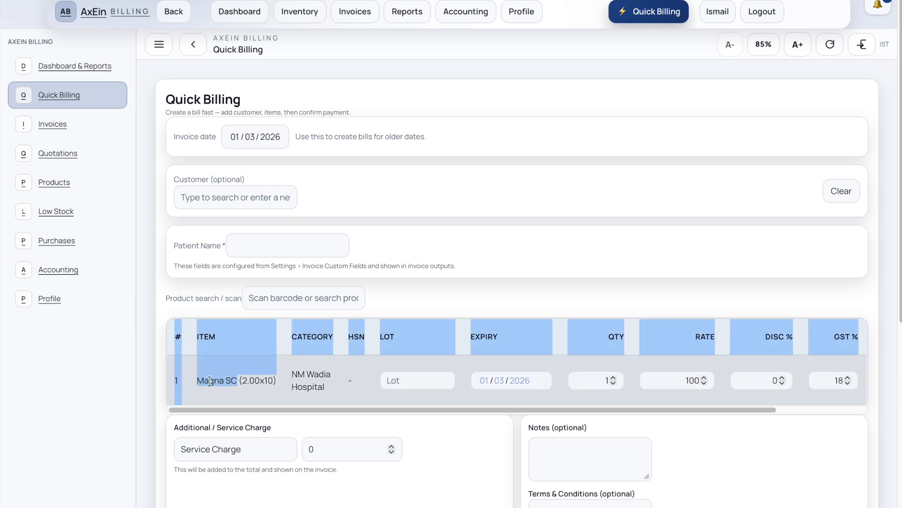
left_click(147, 406)
left_click_drag(282, 378, 322, 386)
left_click(333, 388)
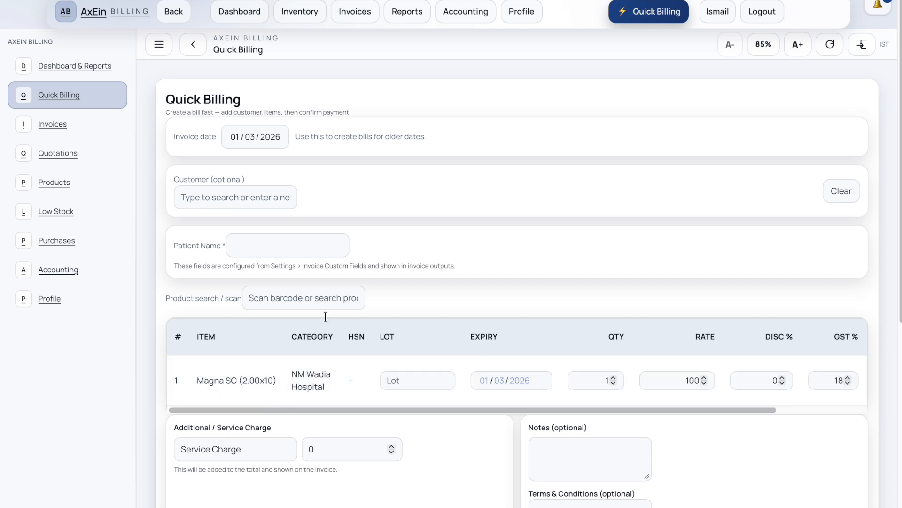
Set the quantity of the Magna SC (2.00x10) line item to 4.
scroll(286, 347, "down", 2)
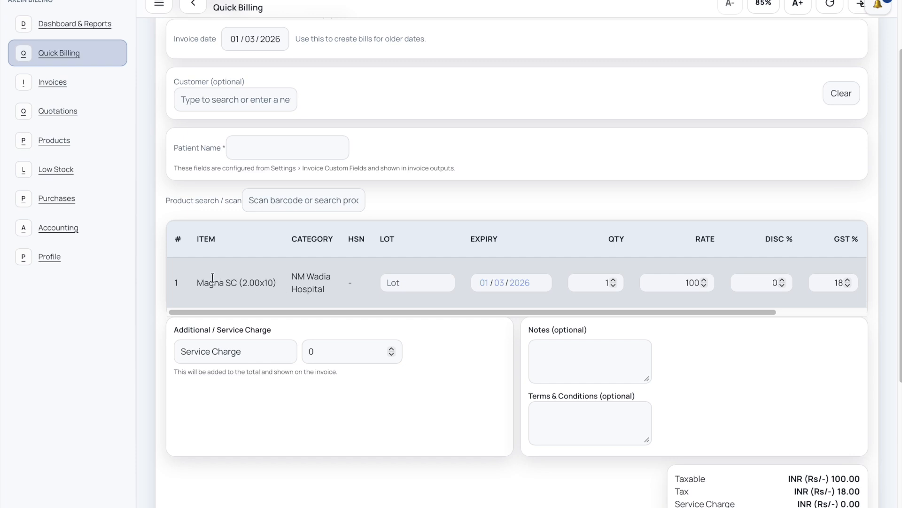
left_click(612, 280)
left_click(612, 280)
left_click(612, 280)
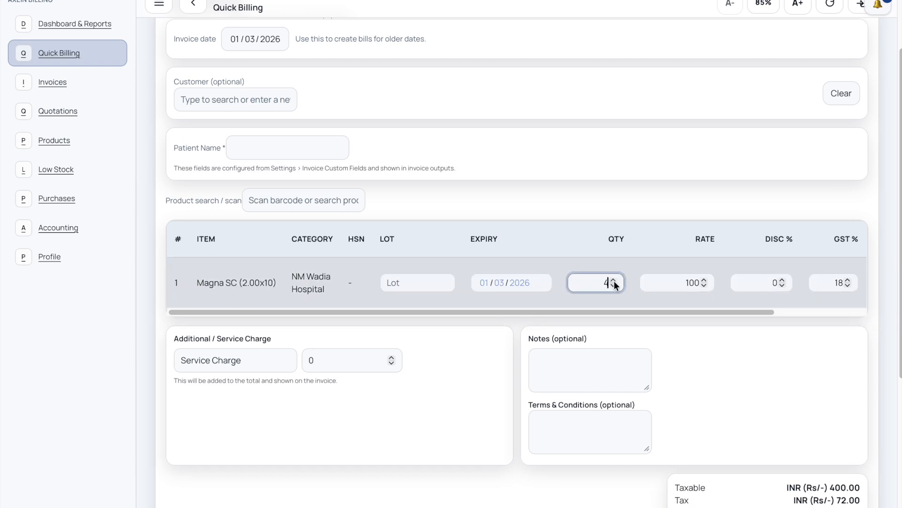
Give the Magna SC (2.00x10) line item a discount of 10% and a GST rate of 5%.
left_click(691, 283)
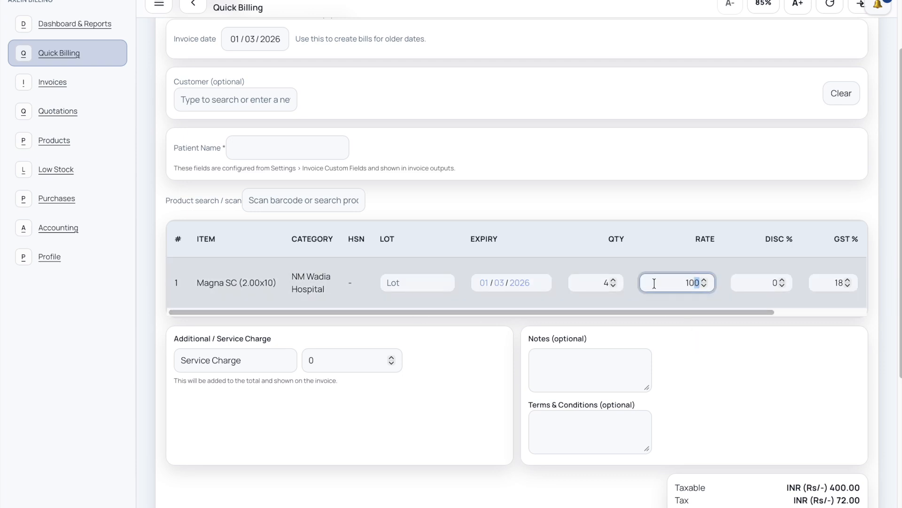
left_click(677, 285)
left_click(768, 284)
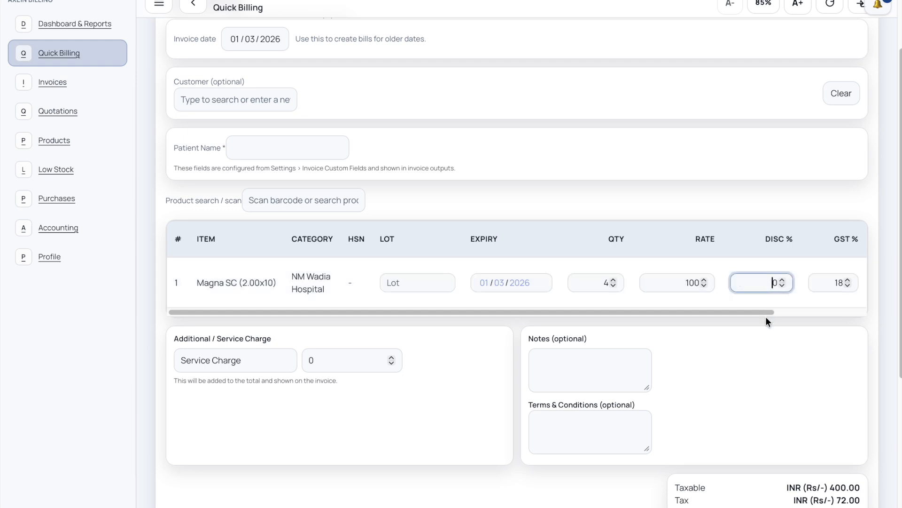
type("1")
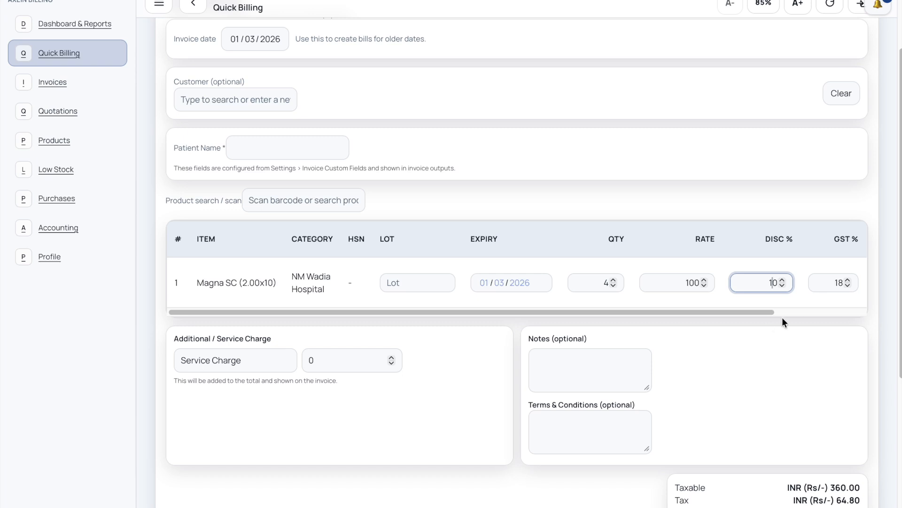
left_click(837, 281)
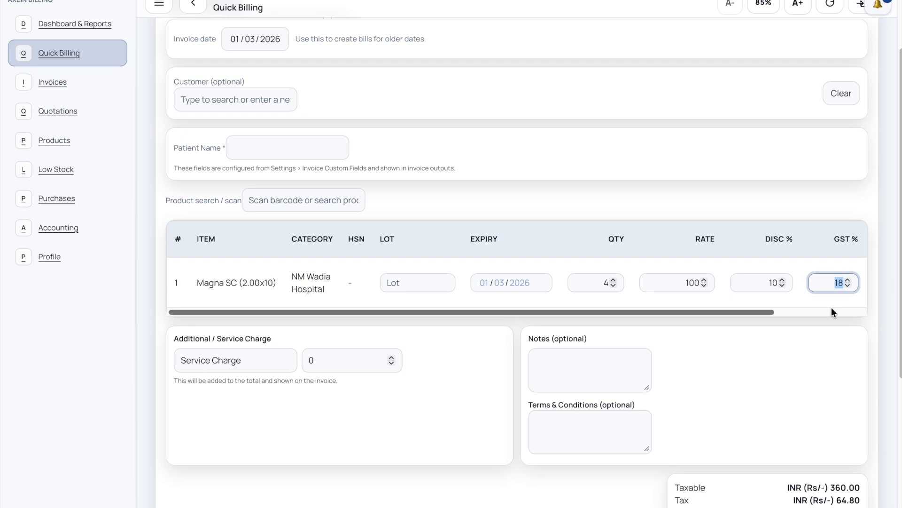
type("5")
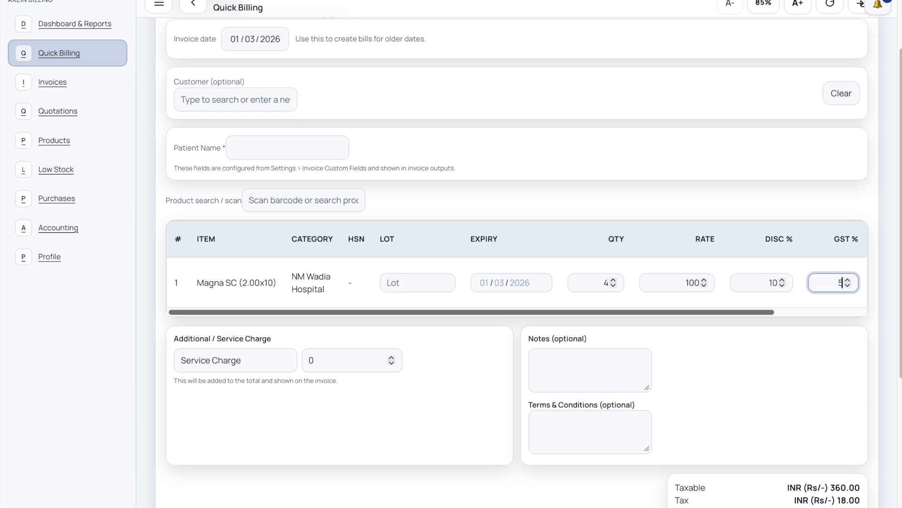
left_click(836, 363)
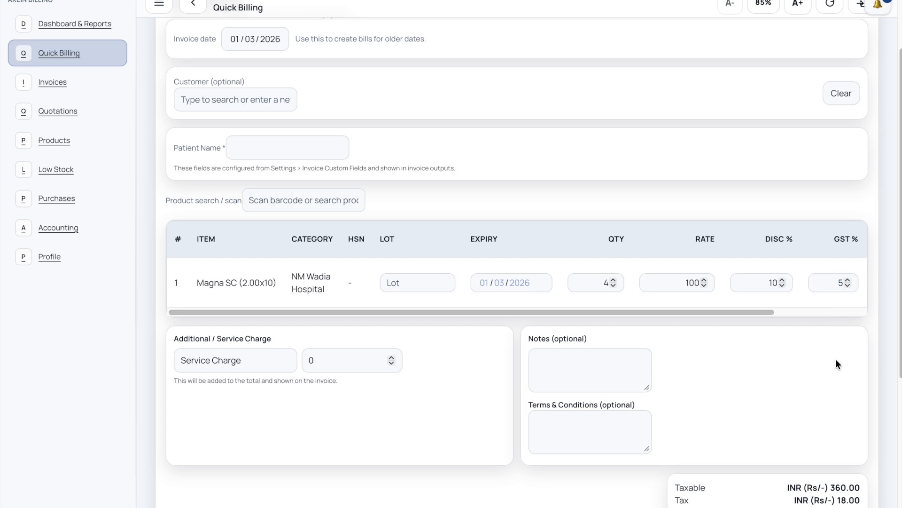
Set the additional service charge amount on the bill to 10.
left_click(303, 360)
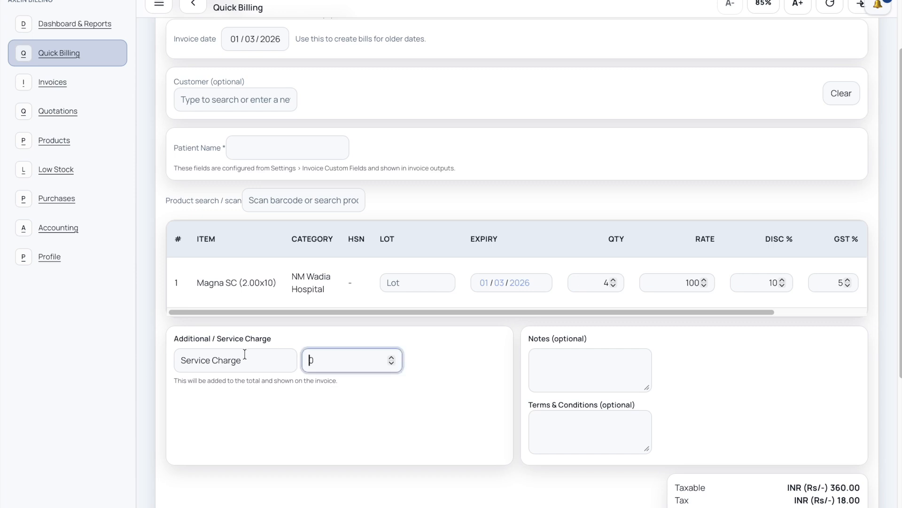
double_click(203, 360)
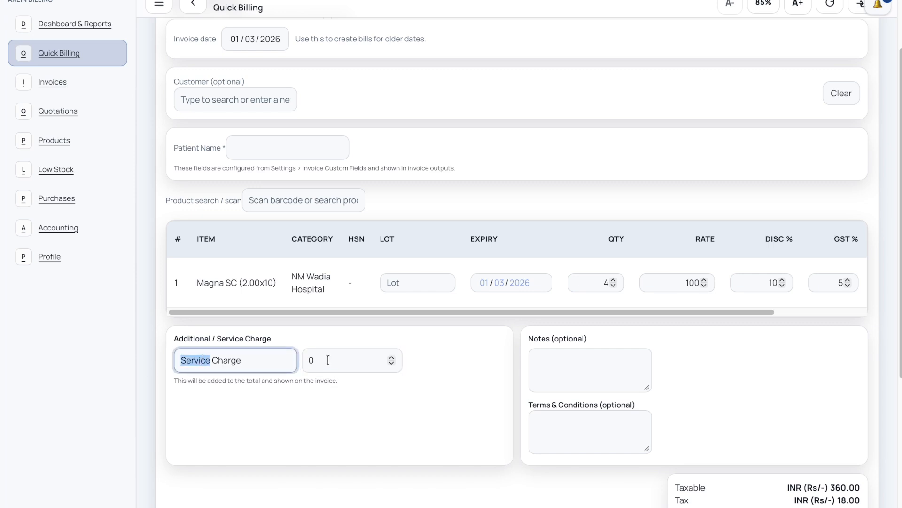
left_click(304, 362)
left_click(305, 365)
type("1")
left_click(488, 371)
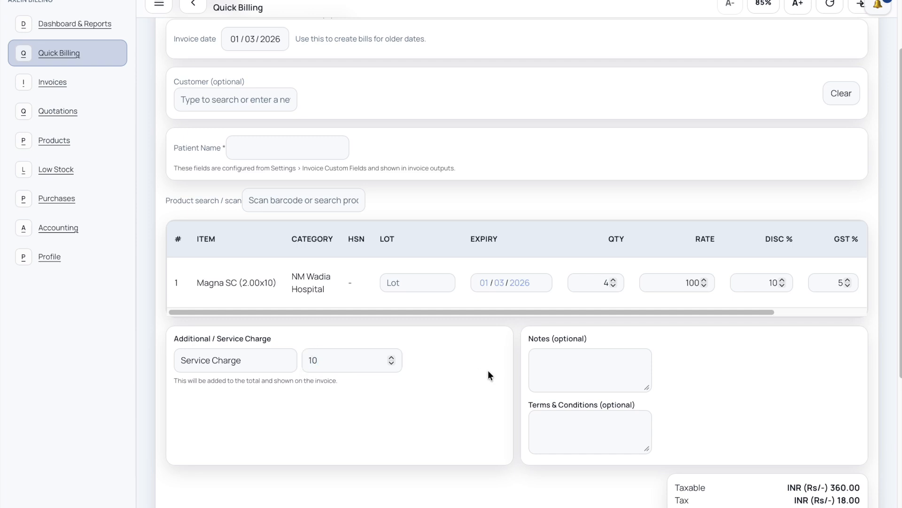
Enter the customer's name and link the bill to the matching existing customer from the suggestions.
left_click(230, 99)
key("Tab")
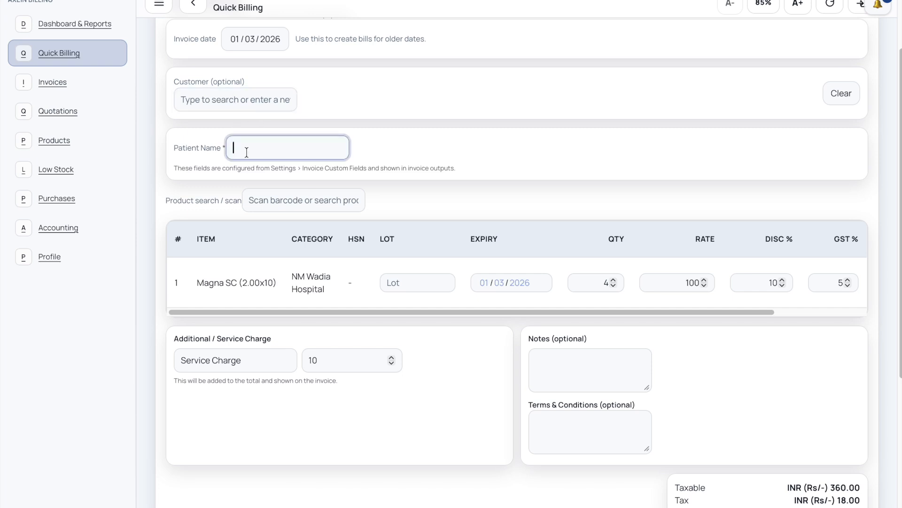
left_click(233, 101)
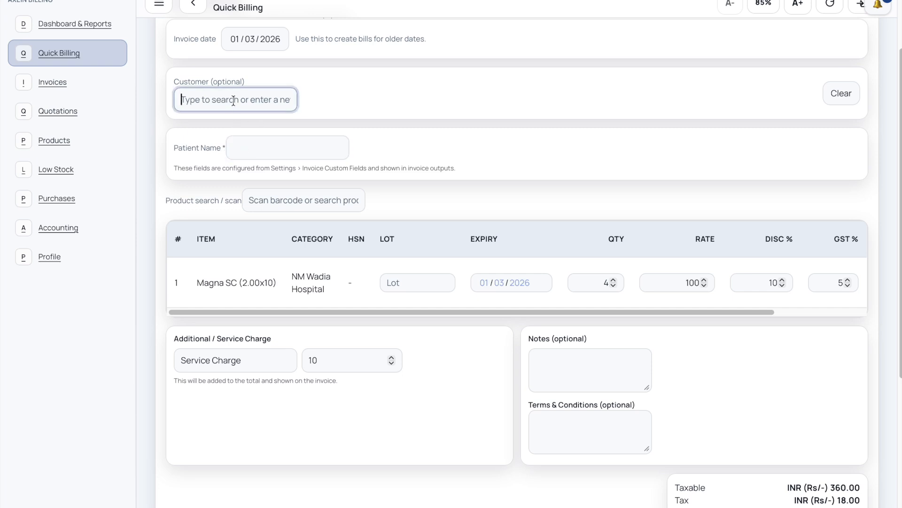
type("Ismail")
key("Tab")
left_click(304, 145)
left_click(192, 151)
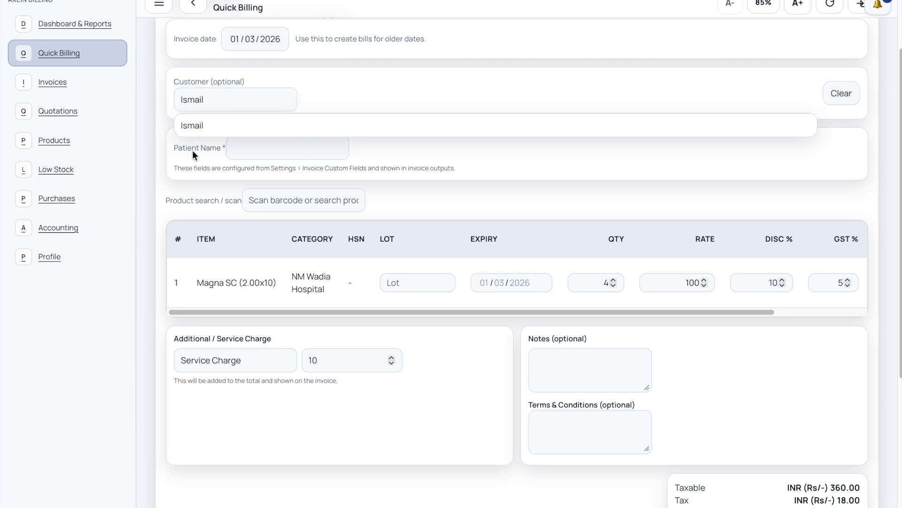
triple_click(193, 151)
left_click(413, 152)
left_click(266, 152)
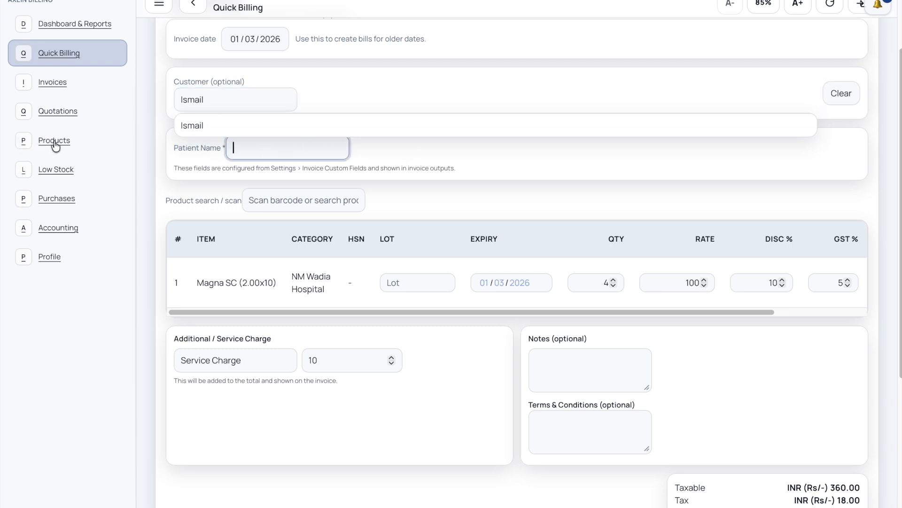
left_click(274, 122)
Fill in the required patient name on the bill, then save it and view the resulting invoice.
left_click(254, 158)
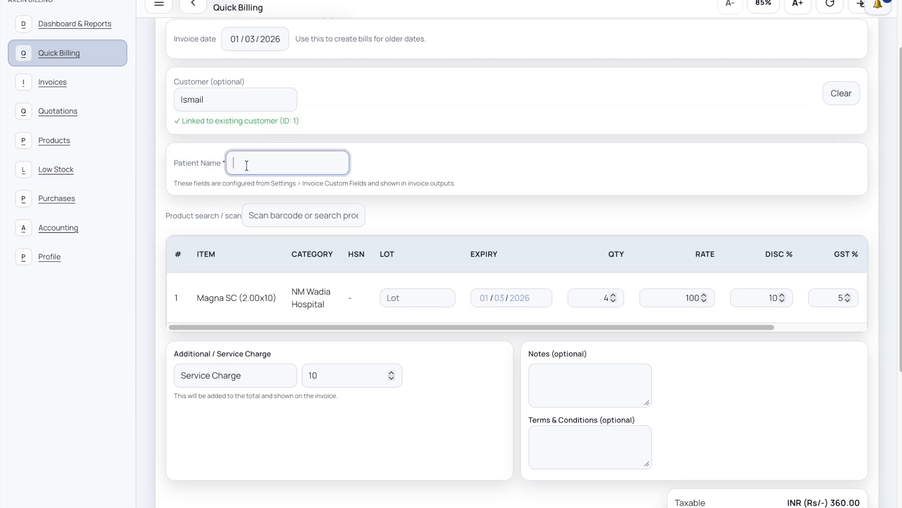
type("ABC")
scroll(291, 260, "down", 3)
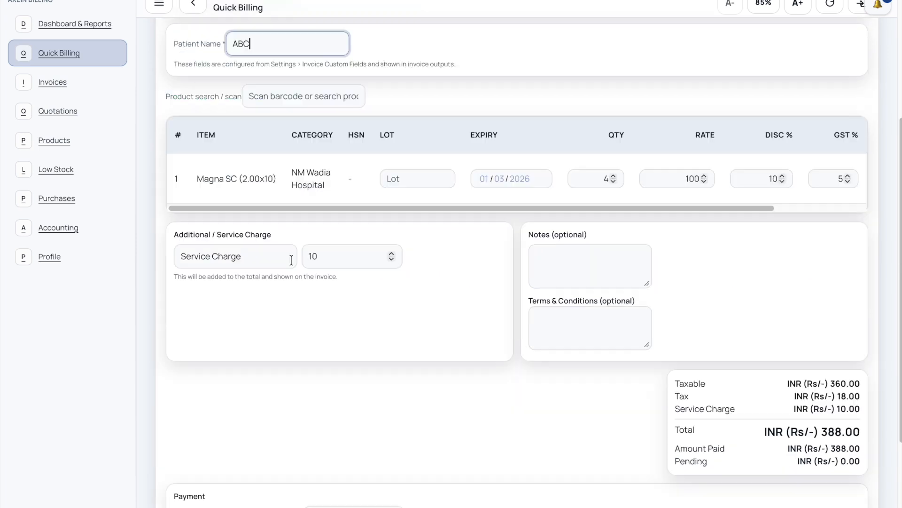
scroll(291, 260, "down", 3)
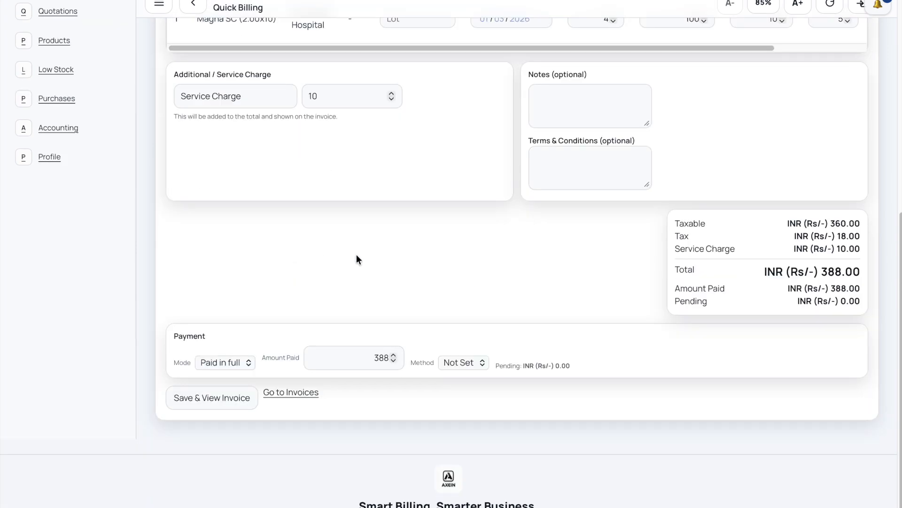
left_click(200, 399)
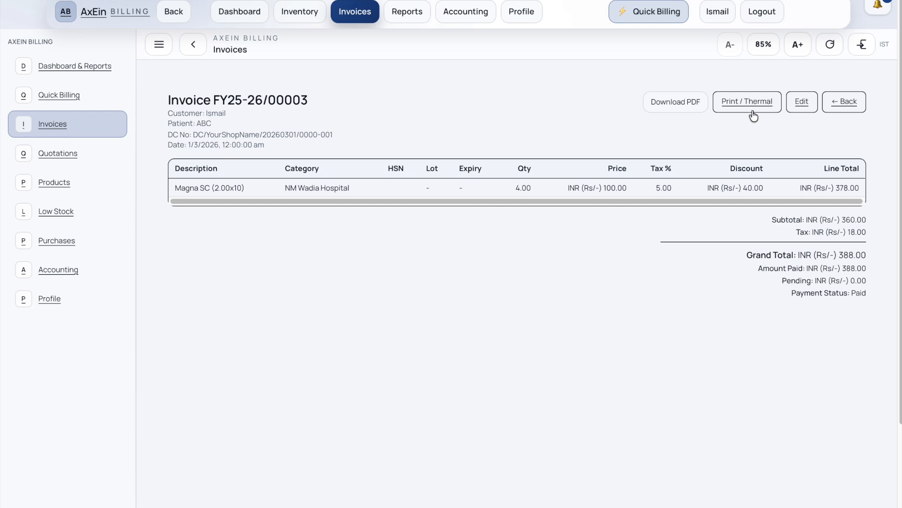
Open the saved invoice for editing, check its fields and invoice date calendar, and save the invoice.
left_click(795, 105)
scroll(608, 251, "down", 3)
scroll(605, 258, "up", 3)
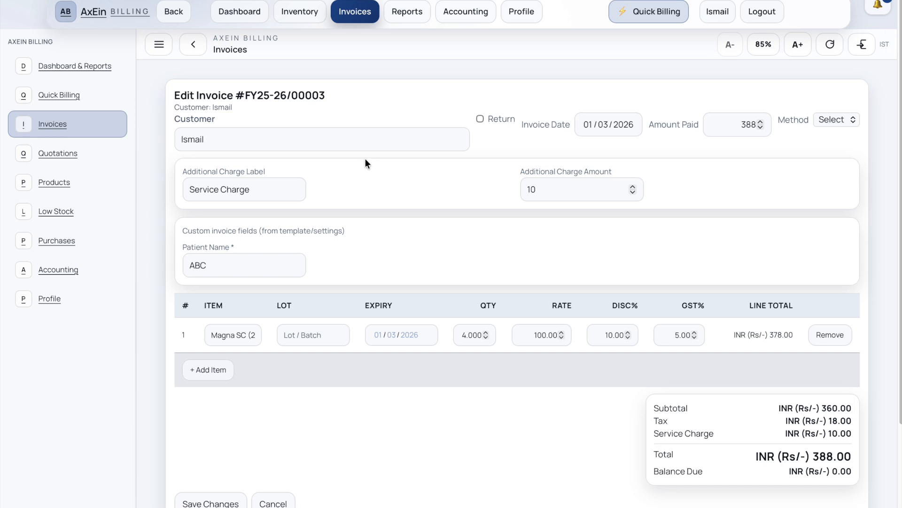
left_click(606, 126)
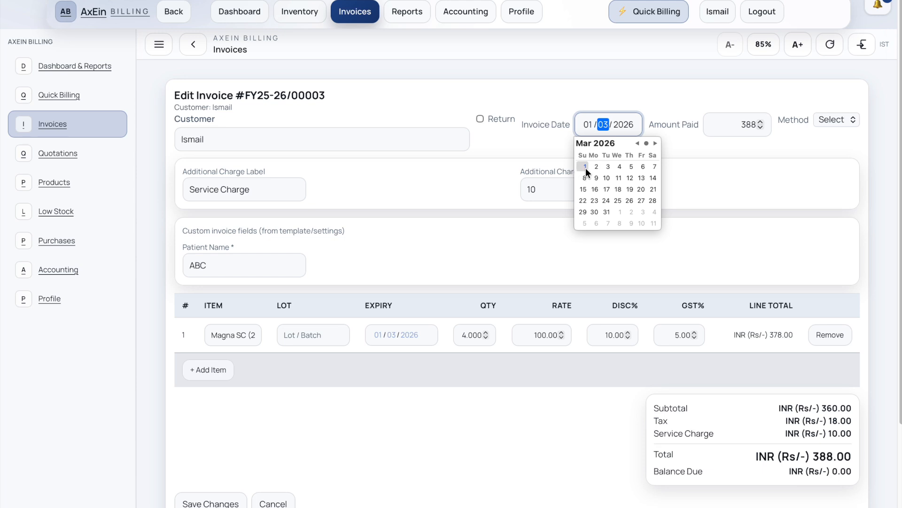
left_click(793, 236)
scroll(234, 408, "down", 3)
left_click(219, 361)
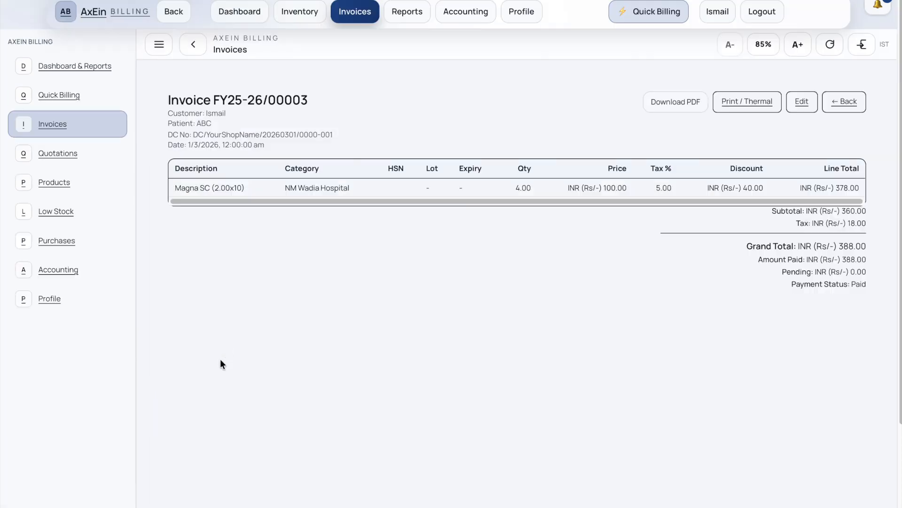
Download the invoice as a PDF, allowing access to the Downloads folder, and close the PDF after viewing it.
left_click(702, 111)
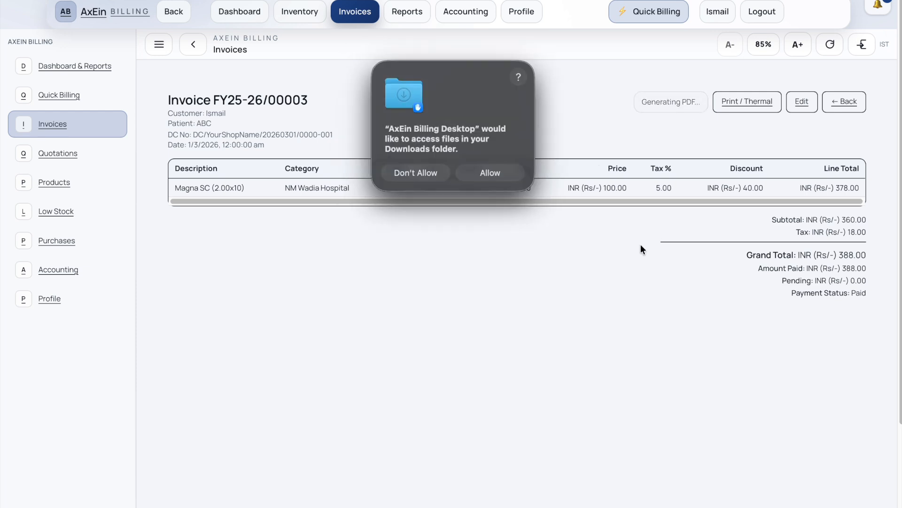
left_click(489, 173)
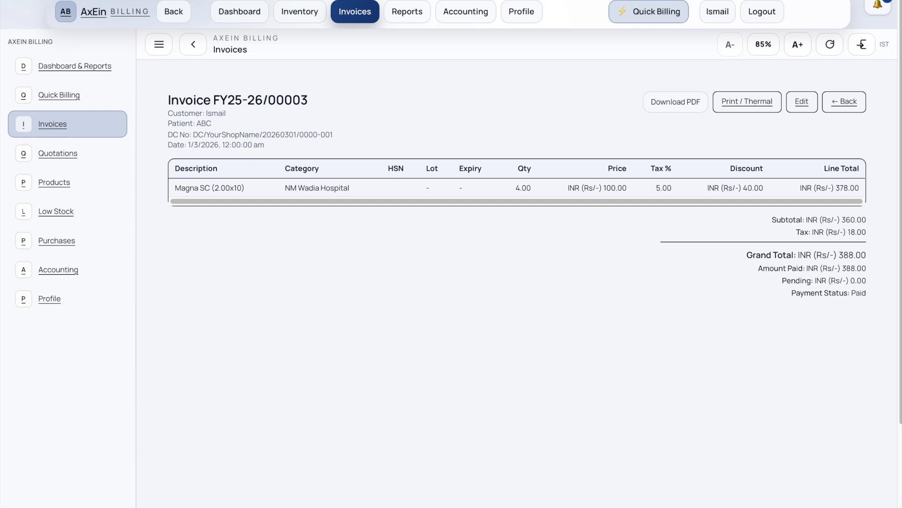
scroll(225, 183, "up", 1)
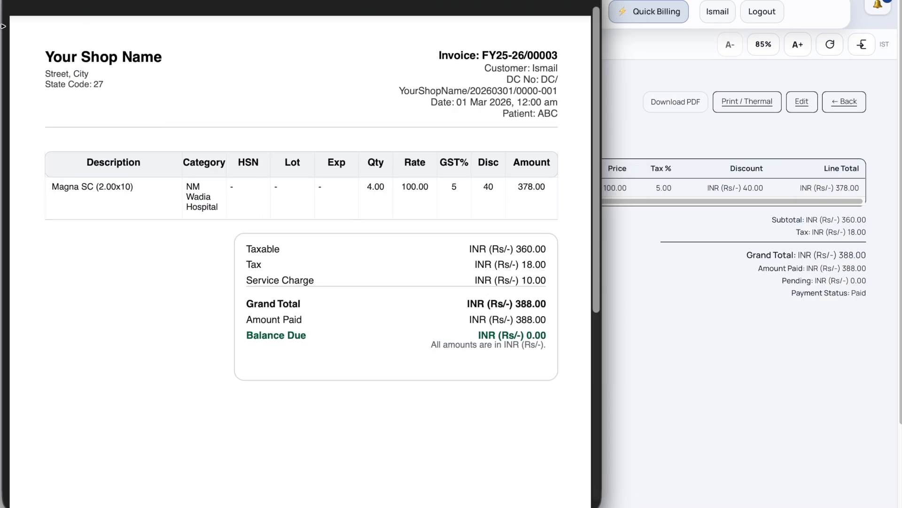
left_click(15, 1)
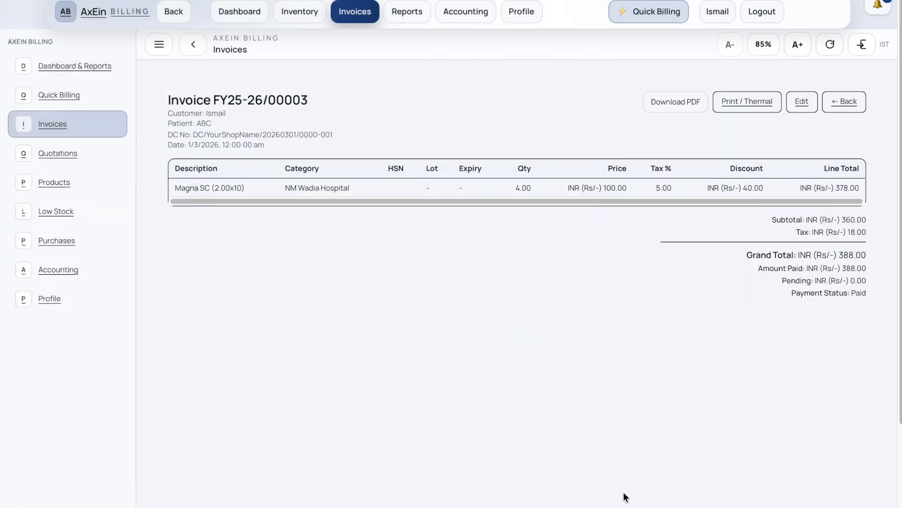
Open the invoice's print page and examine the thermal receipt preview.
left_click(757, 102)
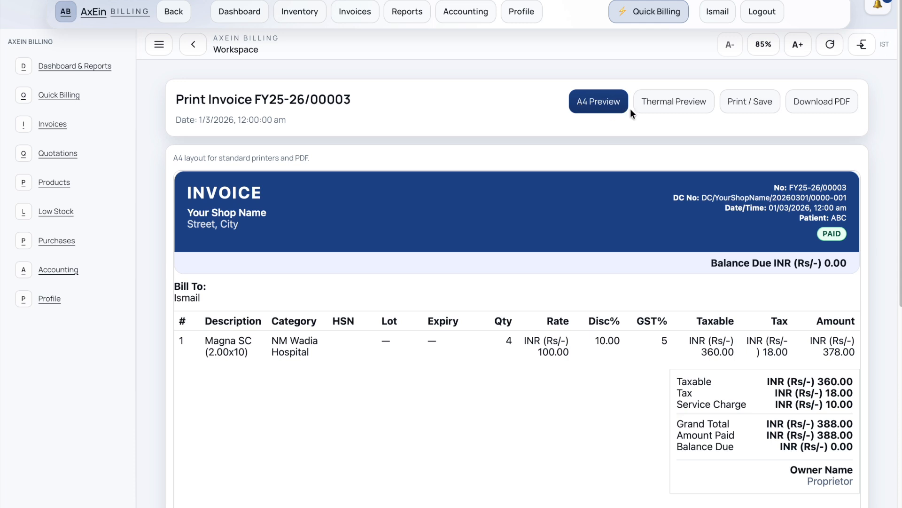
left_click(673, 108)
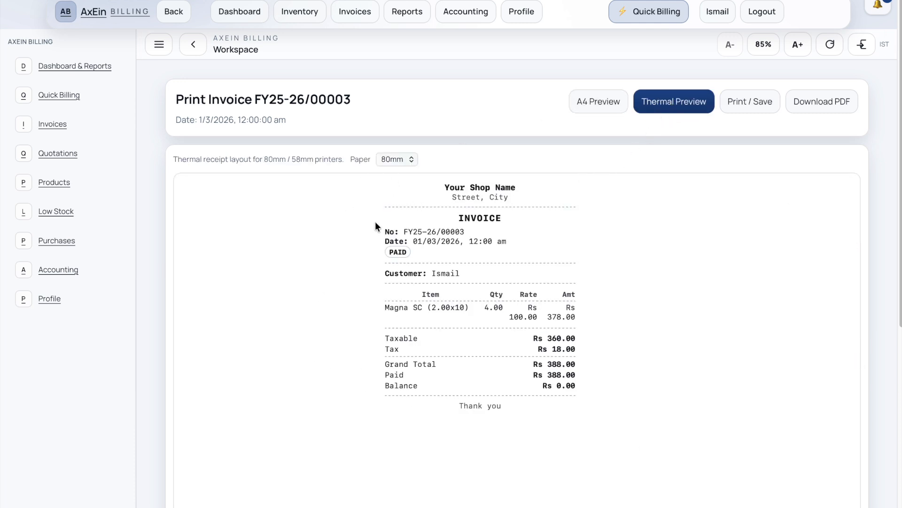
scroll(417, 353, "down", 1)
scroll(418, 365, "up", 1)
Preview the thermal receipt on 58mm paper and return the paper size to 80mm.
left_click(397, 159)
left_click(393, 172)
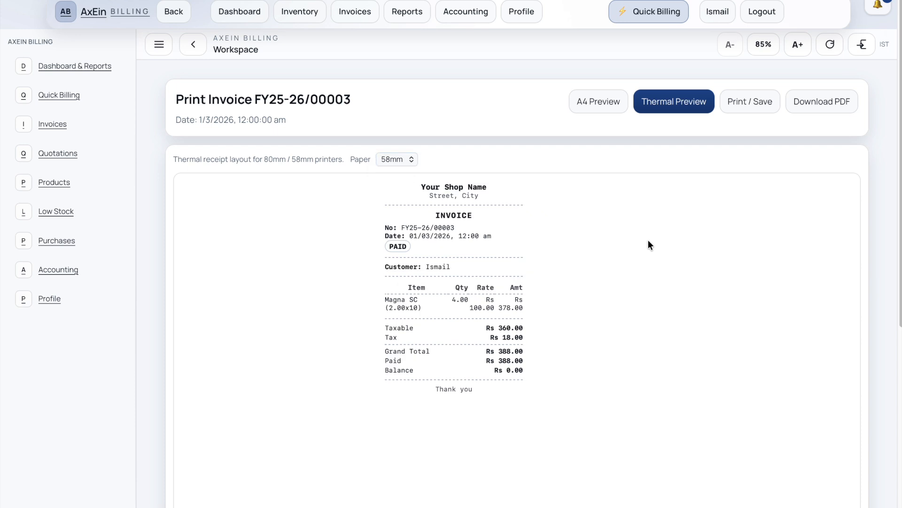
left_click(390, 159)
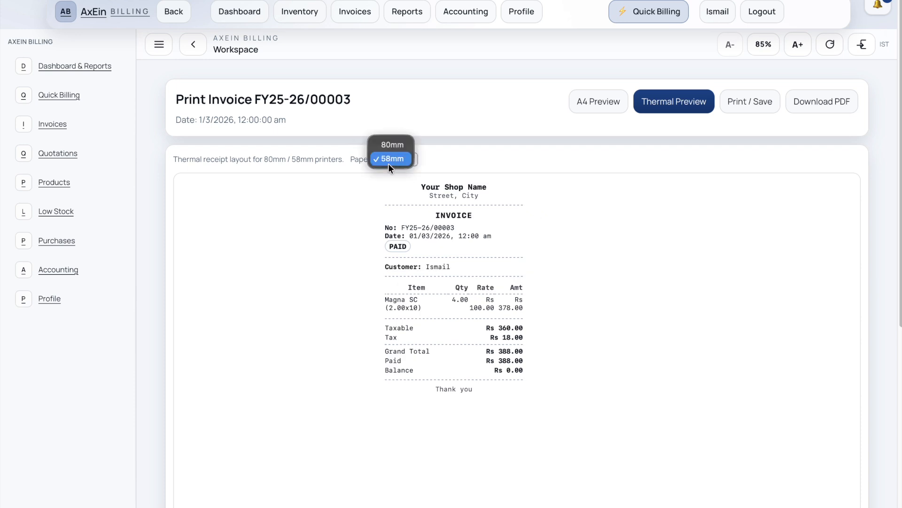
left_click(388, 162)
left_click(396, 159)
left_click(392, 141)
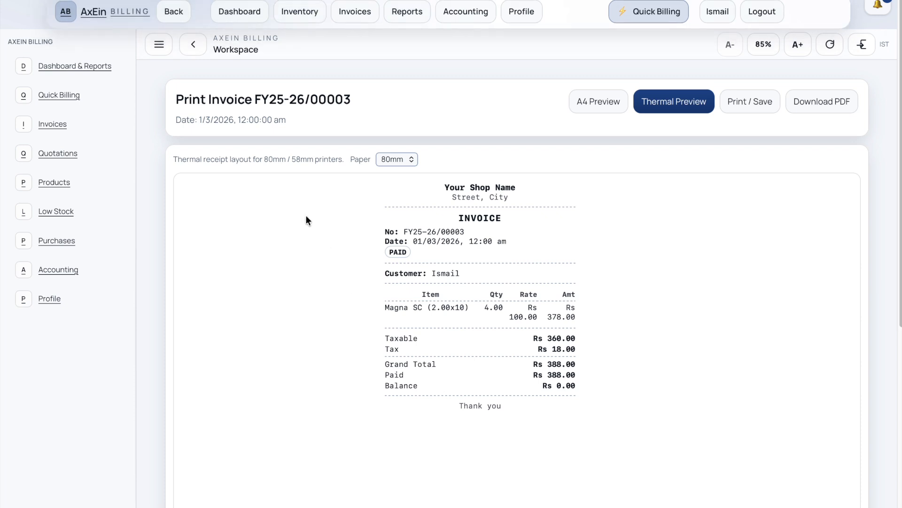
Show the list of all invoices and look at the newest entry.
left_click(353, 19)
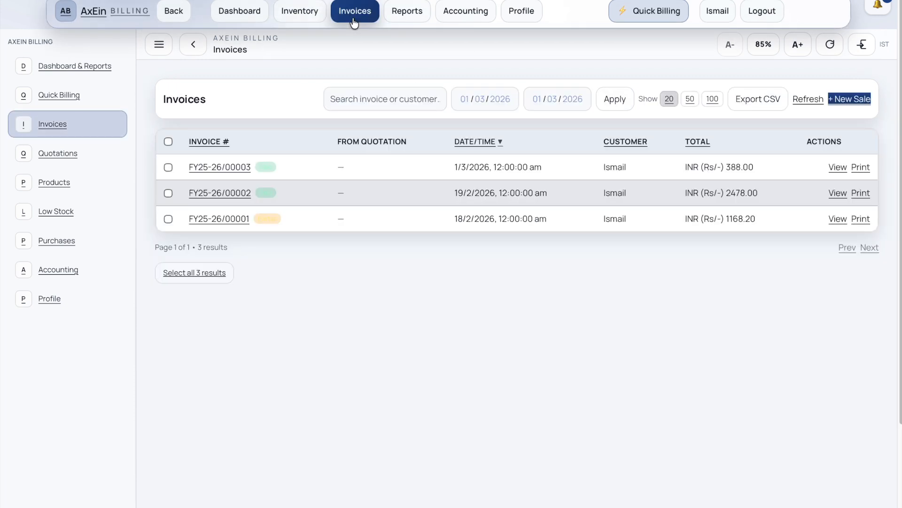
left_click_drag(180, 165, 254, 169)
left_click(385, 357)
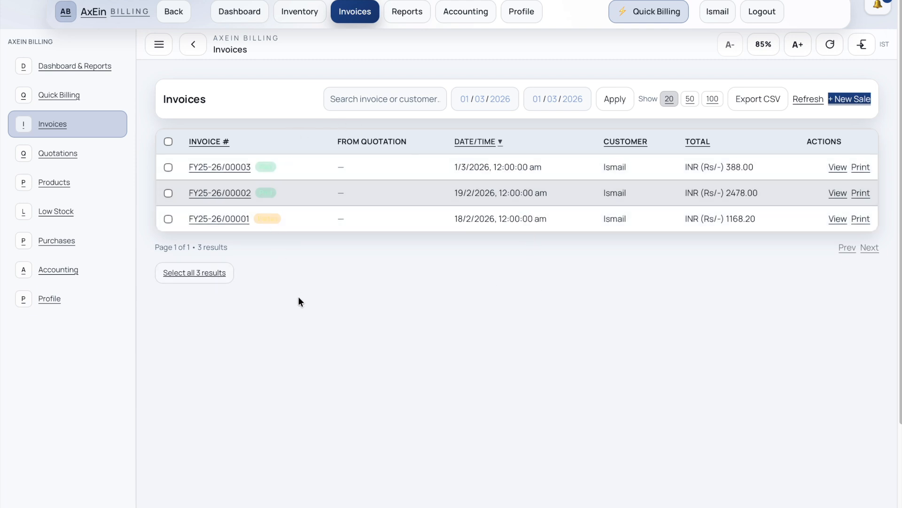
Open the newest invoice for editing, try marking it as a Return, clear the option and cancel the edit.
left_click(206, 169)
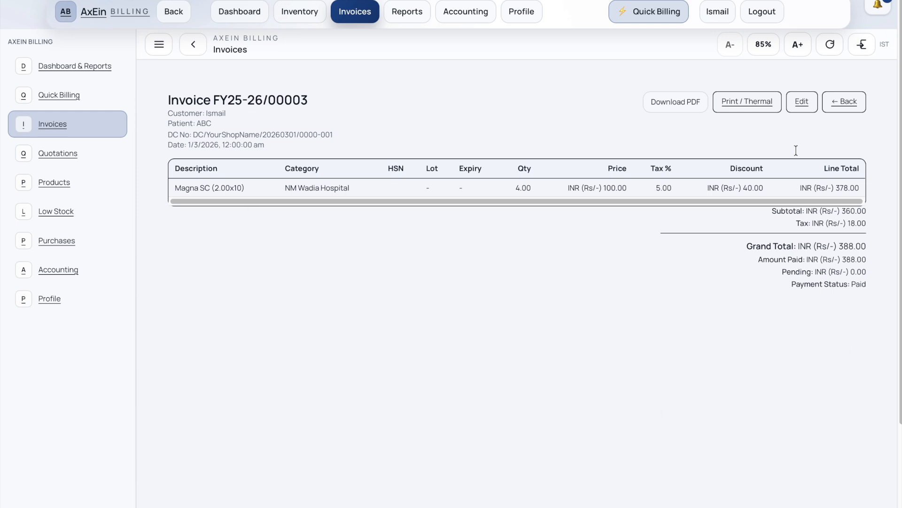
left_click(796, 108)
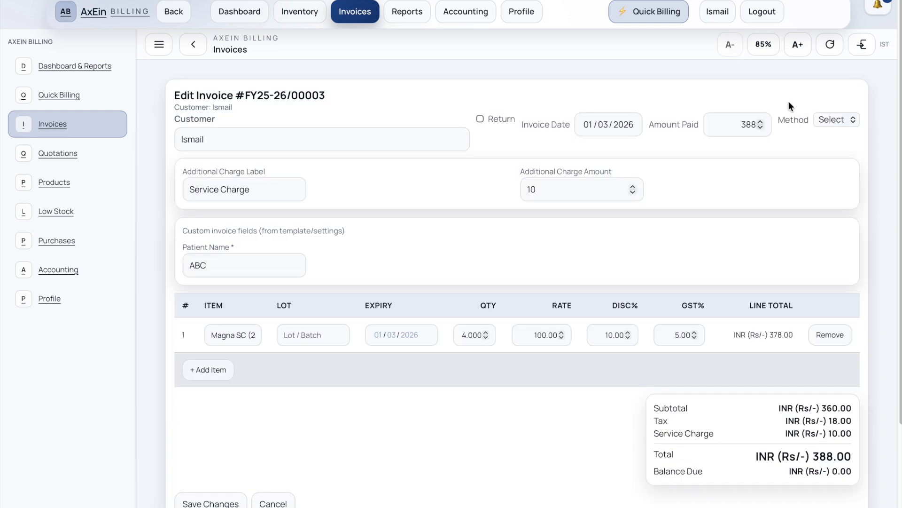
left_click(480, 119)
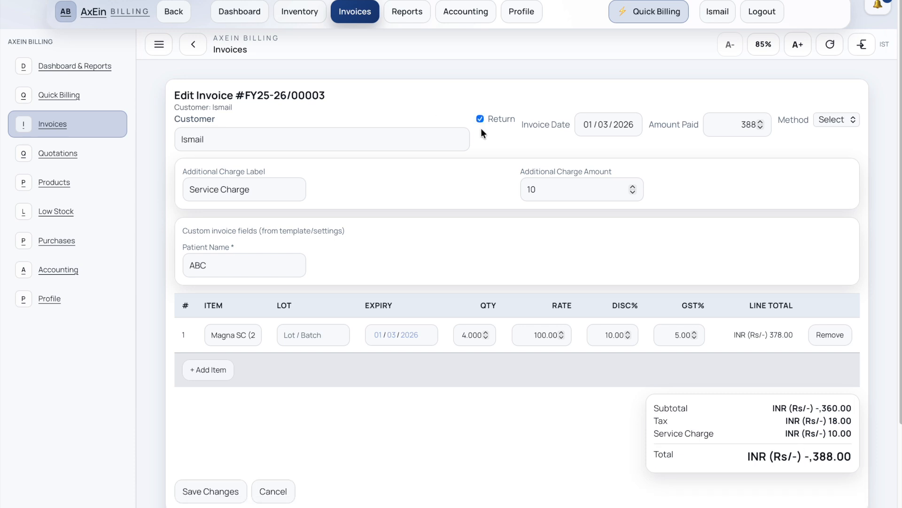
left_click(481, 120)
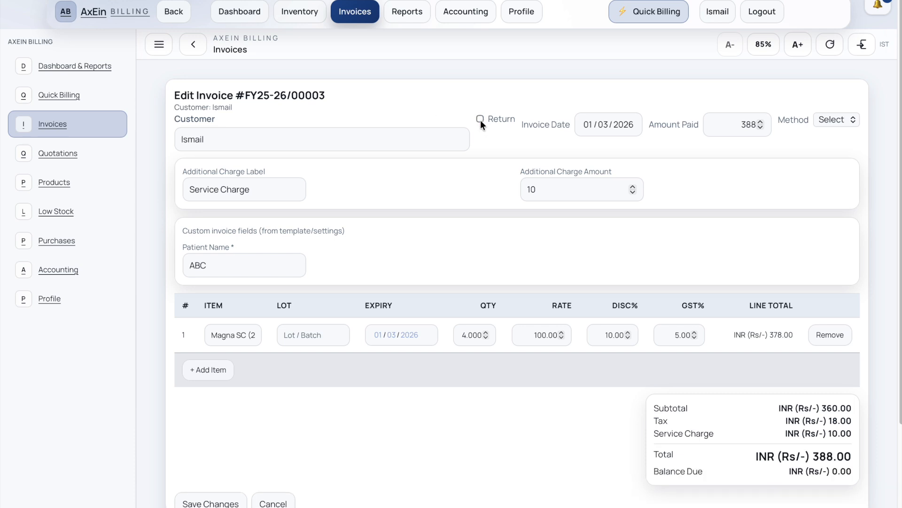
left_click(288, 498)
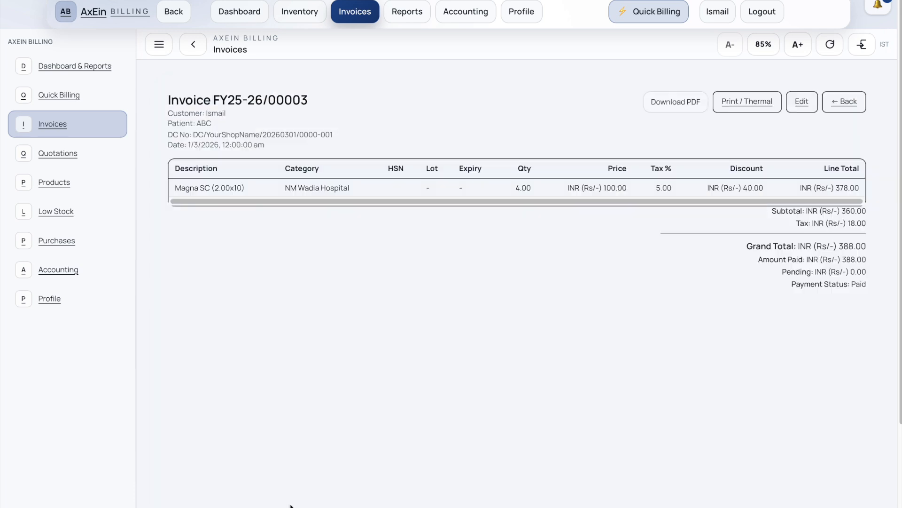
Start a new bill in Quick Billing and look over the empty form.
left_click(346, 13)
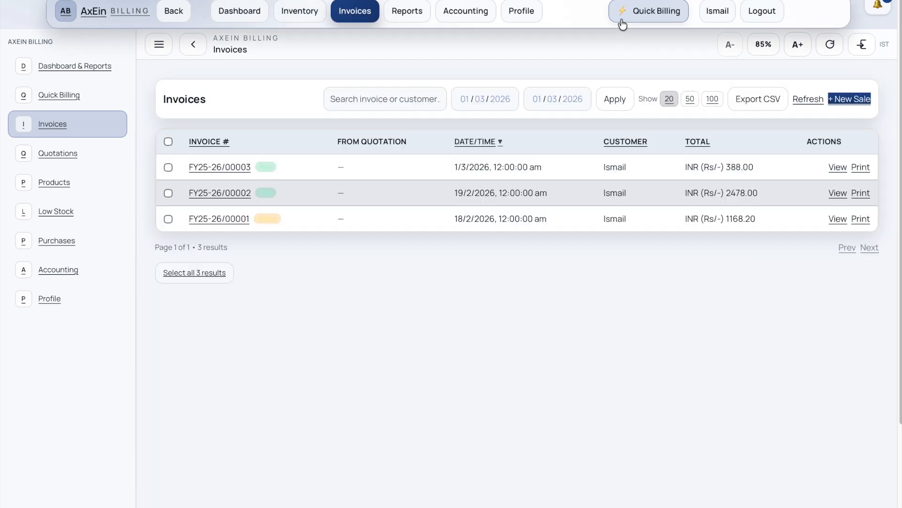
left_click(625, 16)
scroll(440, 142, "down", 6)
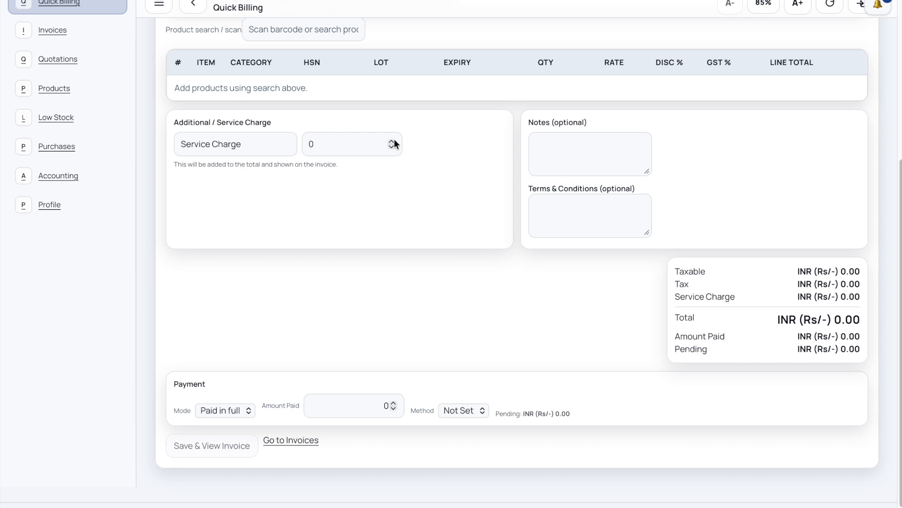
scroll(303, 292, "down", 2)
scroll(294, 322, "up", 8)
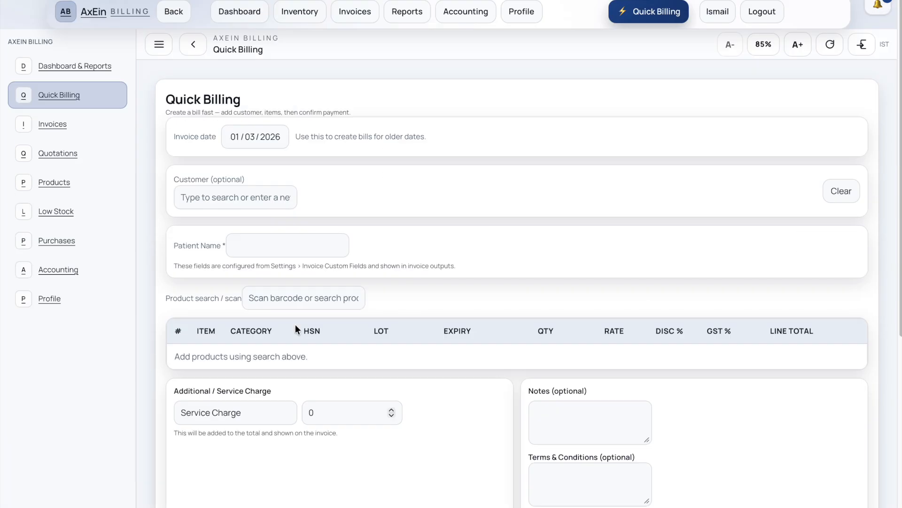
Link the new bill to the existing customer from the suggestions and fill in the patient name.
left_click(277, 240)
left_click(236, 197)
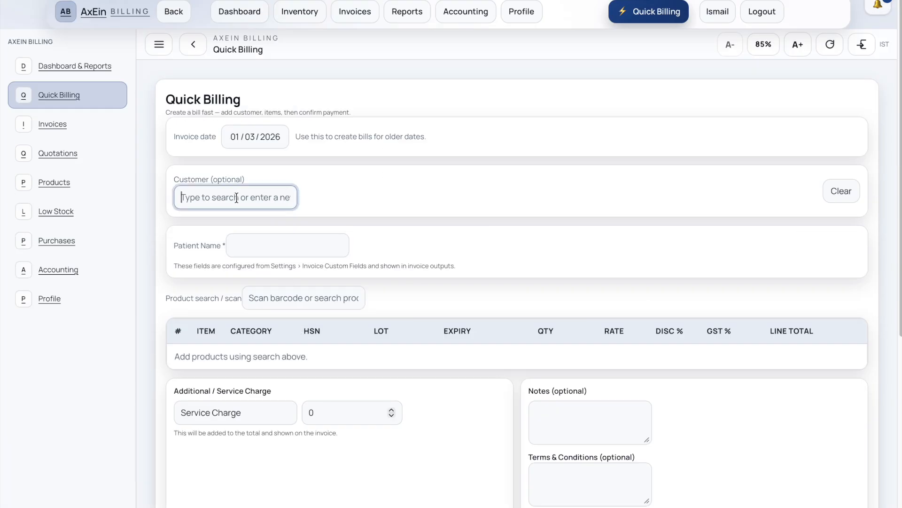
type("Ismai")
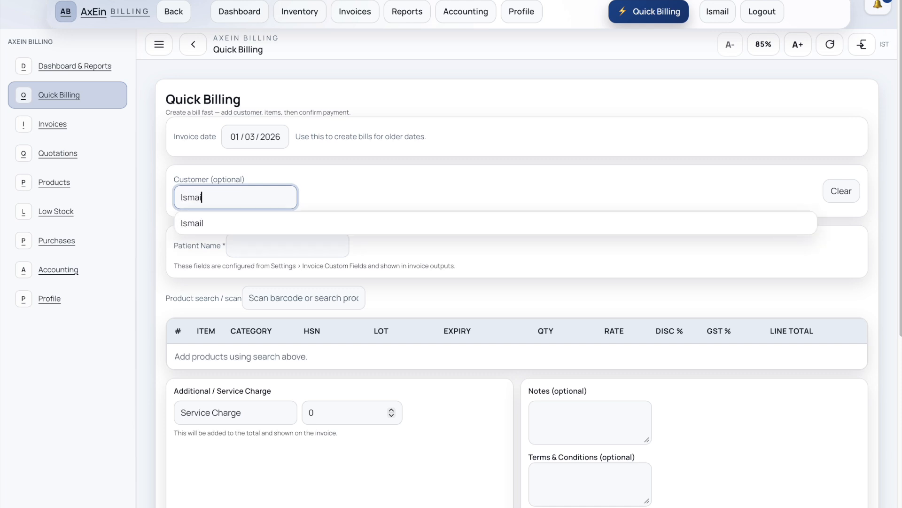
left_click(222, 224)
left_click(252, 256)
type("ABC")
Search the products for "H" and add Magna SC (2.00x10) to the bill.
scroll(367, 238, "down", 6)
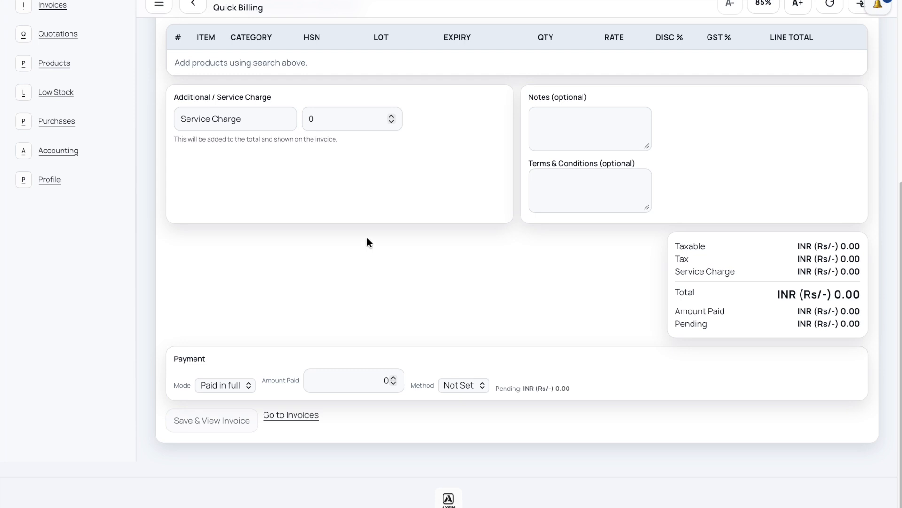
scroll(367, 238, "up", 3)
left_click(267, 152)
type("j")
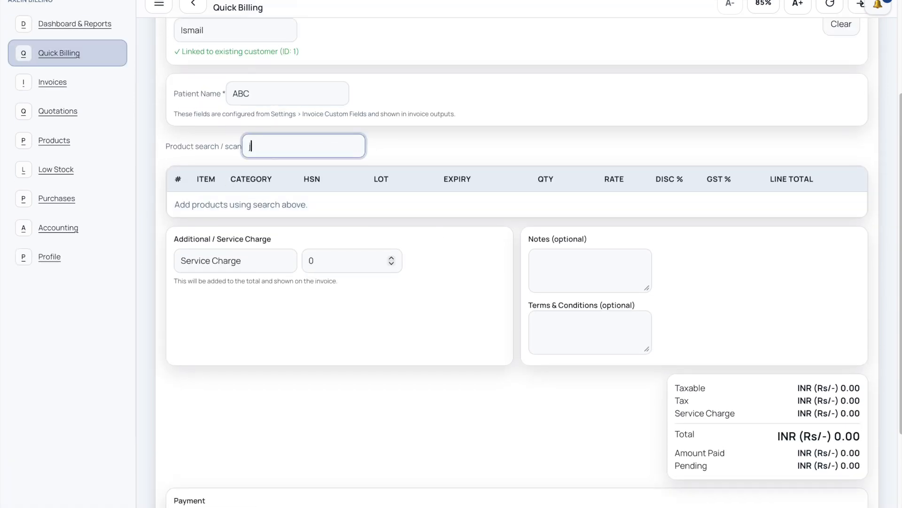
key("BackSpace")
type("H")
left_click(250, 241)
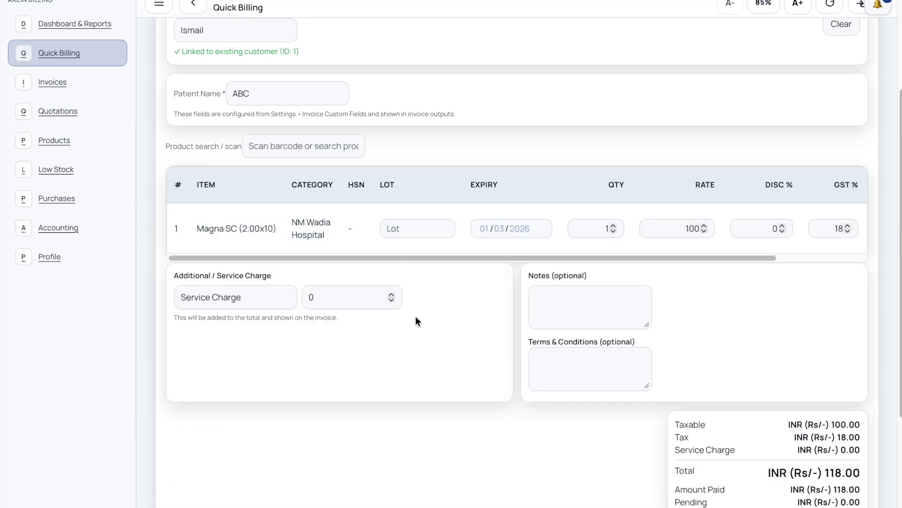
Set the payment mode of the bill to Partial.
scroll(430, 320, "down", 4)
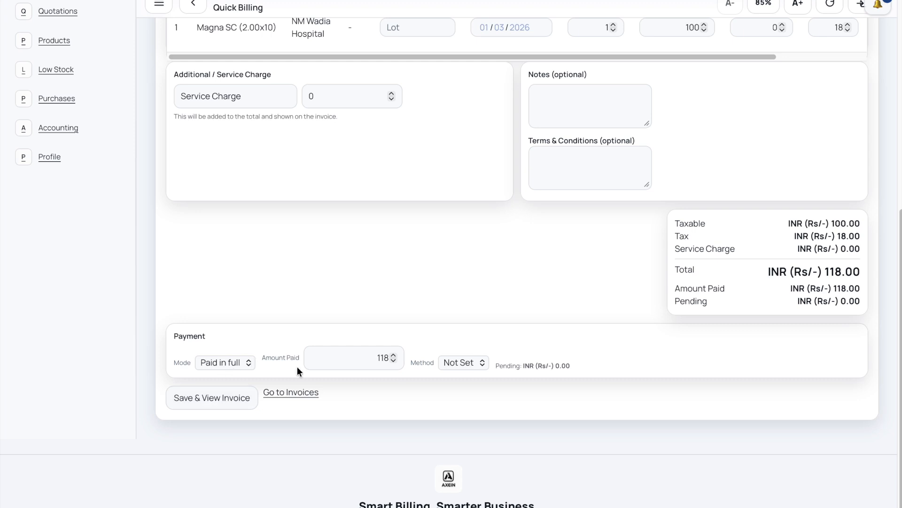
scroll(667, 298, "up", 6)
scroll(405, 326, "down", 5)
left_click(225, 358)
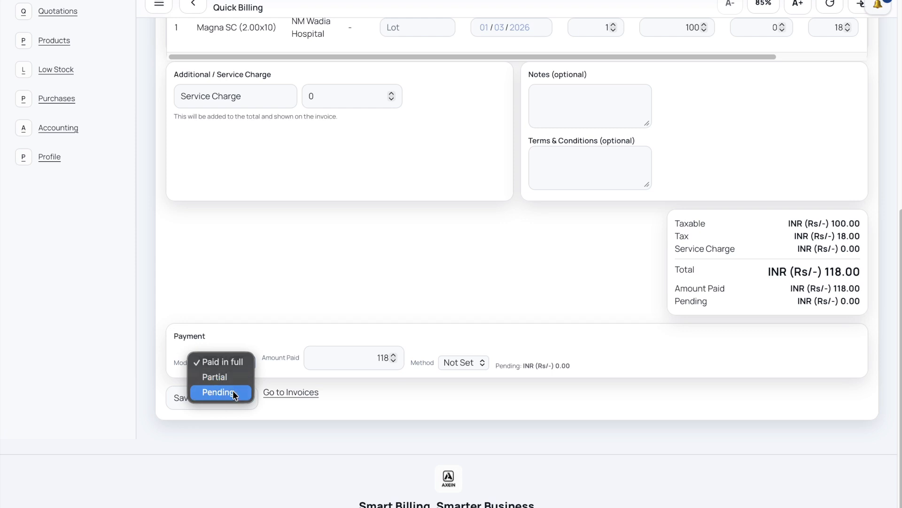
left_click(233, 376)
Set the amount paid on the bill to 100, checking it against the bill's total.
left_click(372, 361)
left_click_drag(378, 359, 391, 360)
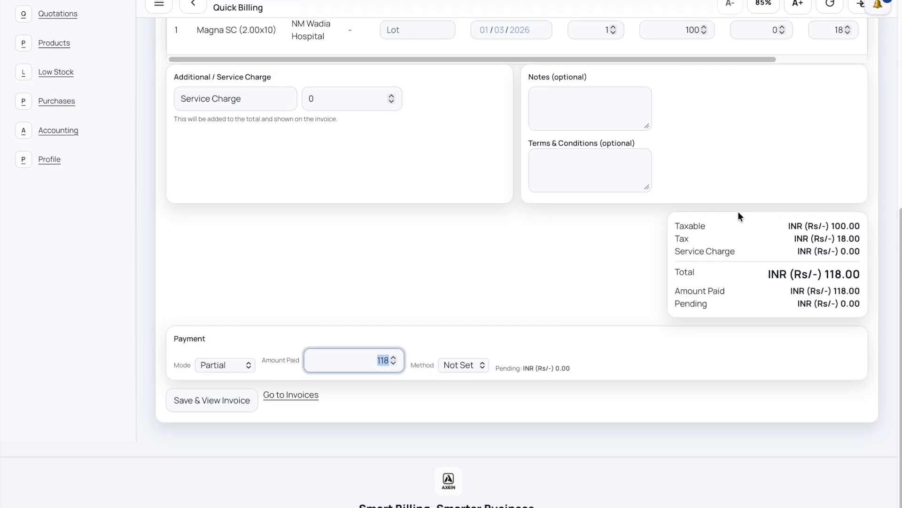
scroll(738, 210, "up", 3)
scroll(703, 294, "down", 1)
left_click_drag(825, 348, 853, 349)
scroll(136, 376, "down", 2)
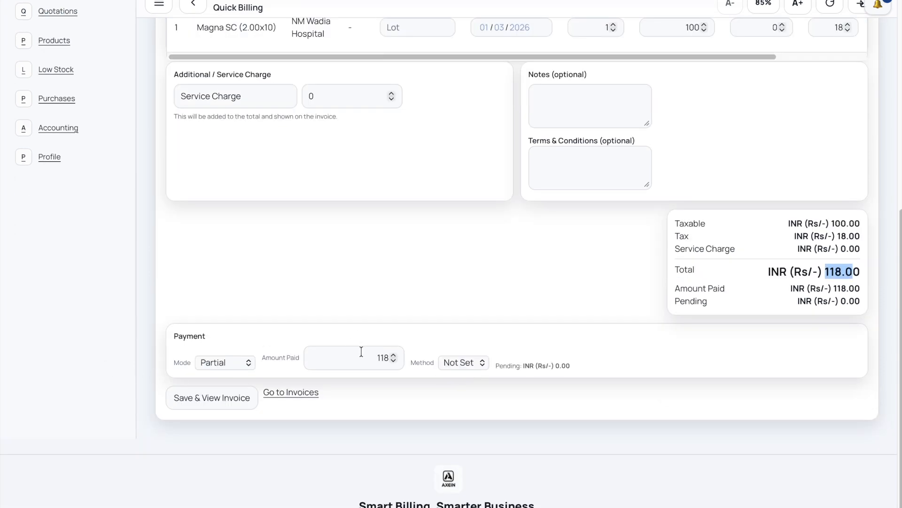
left_click_drag(360, 351, 393, 358)
type("100")
left_click(417, 378)
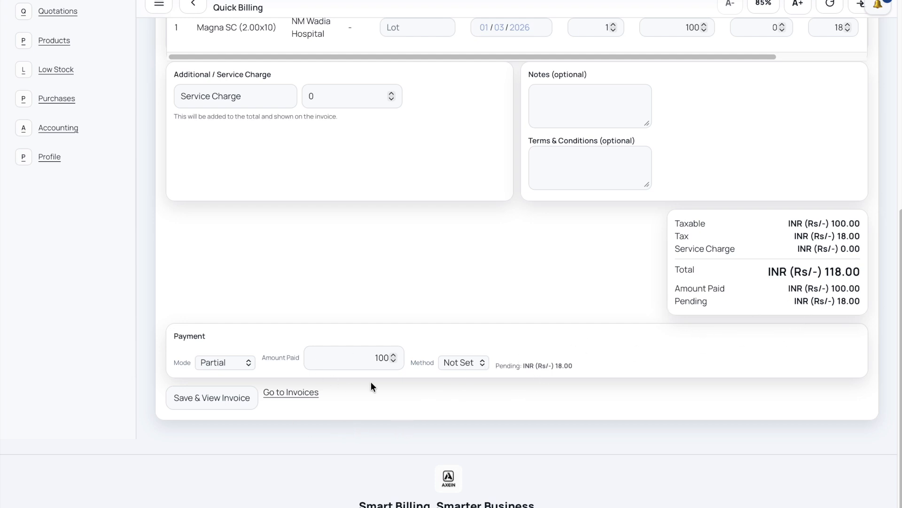
Set the payment method to Cash, check the amount paid, and save the bill to view its invoice.
left_click(453, 364)
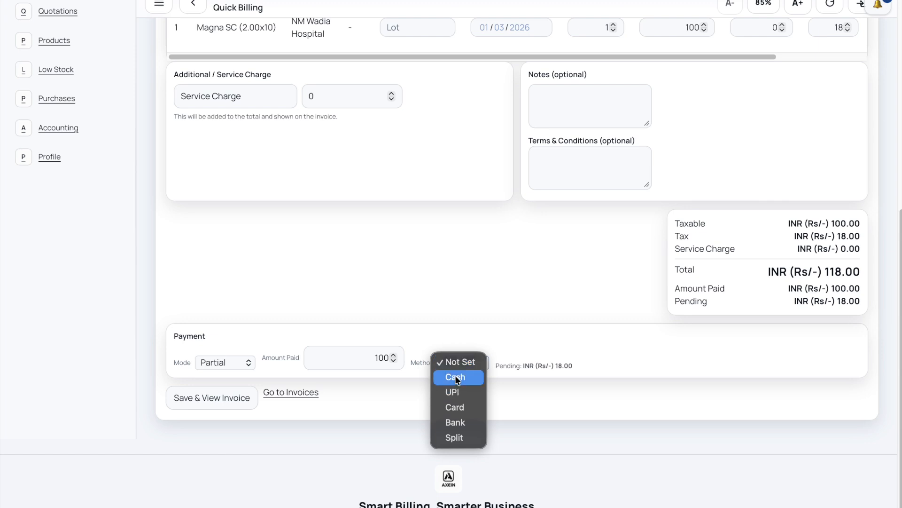
left_click(456, 376)
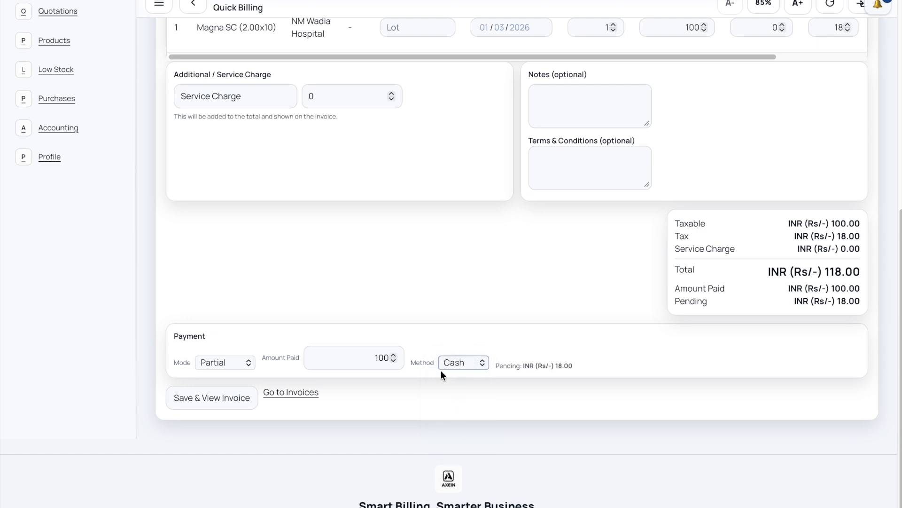
left_click(419, 413)
left_click_drag(669, 289, 725, 287)
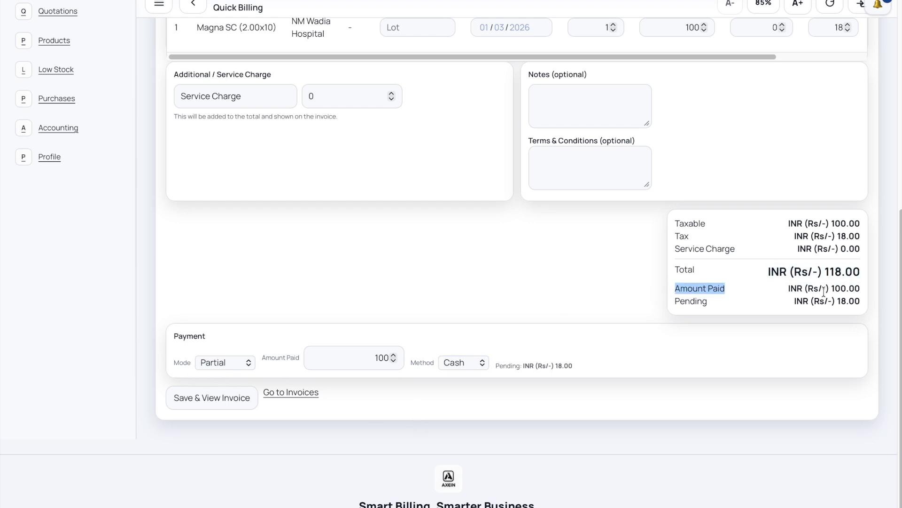
double_click(355, 357)
left_click(384, 422)
left_click(175, 401)
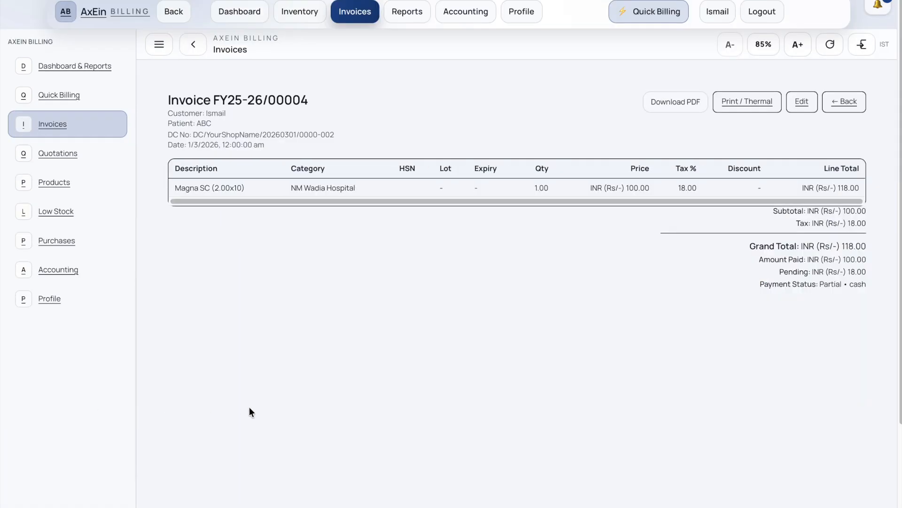
Check the pending amount on the saved invoice, then reopen that partially paid invoice from the invoice list and review its header and balance.
left_click_drag(846, 272, 875, 274)
left_click(350, 9)
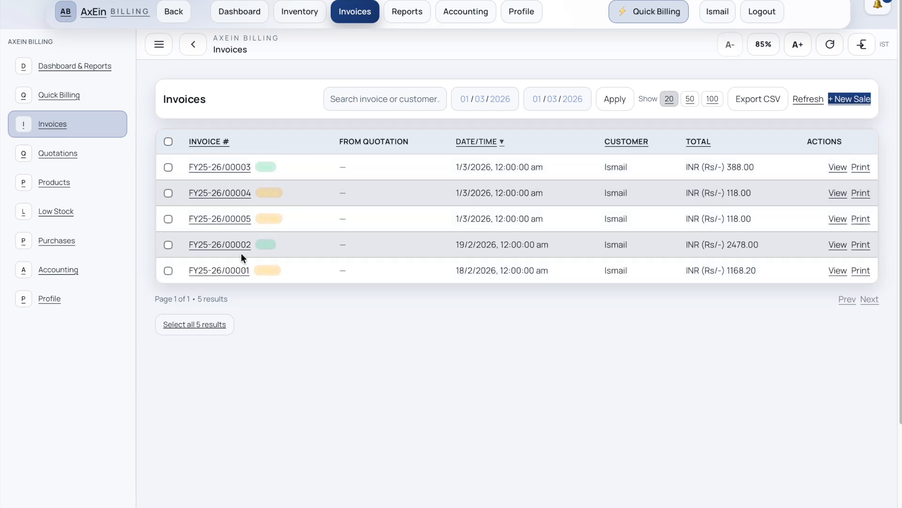
left_click(219, 194)
left_click_drag(163, 99, 301, 113)
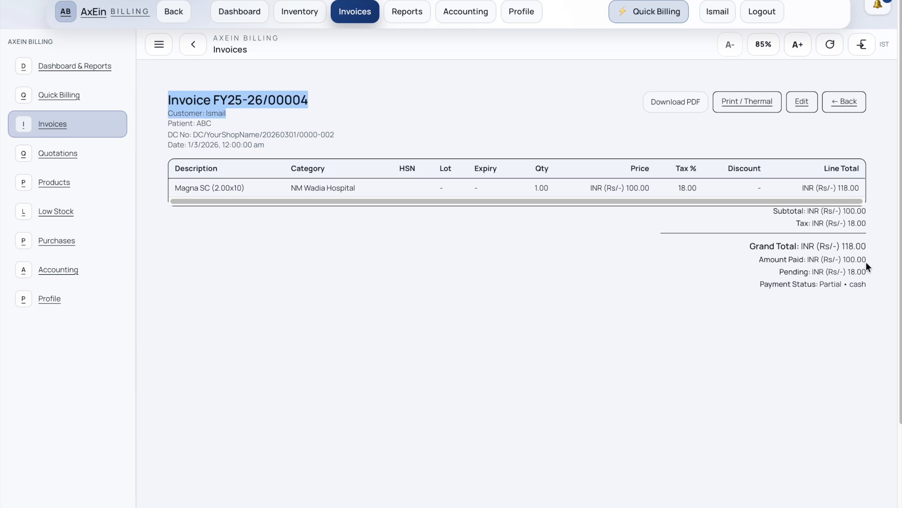
left_click_drag(787, 274, 869, 273)
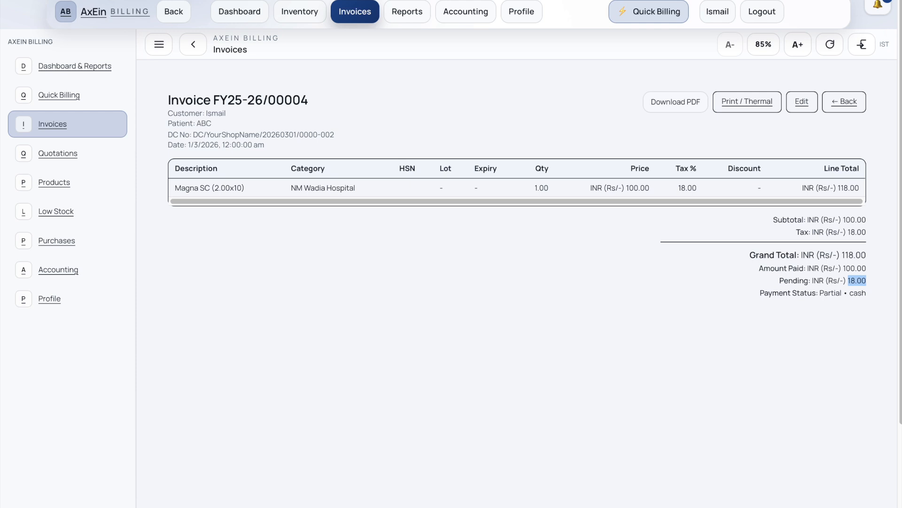
Open the reports and look over the summary figures and the fast and slow movers charts.
left_click(407, 11)
scroll(635, 285, "down", 1)
scroll(630, 301, "down", 2)
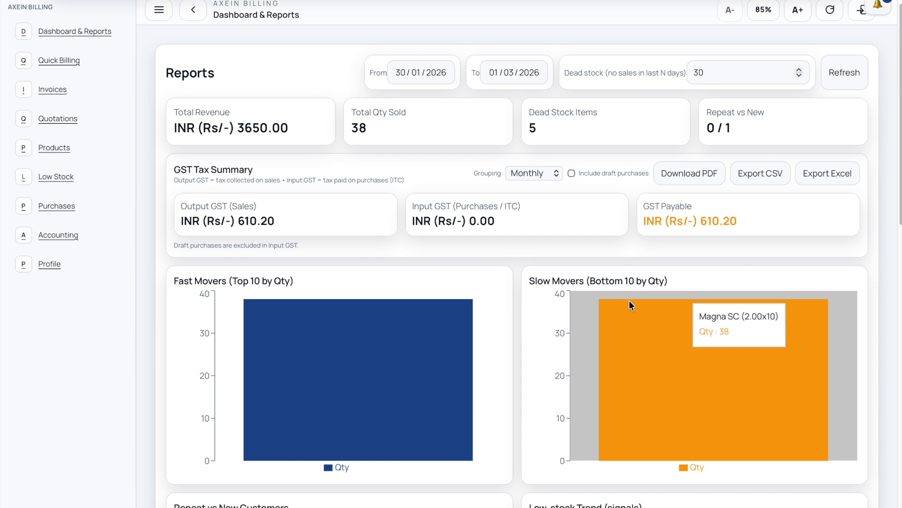
scroll(620, 282, "up", 3)
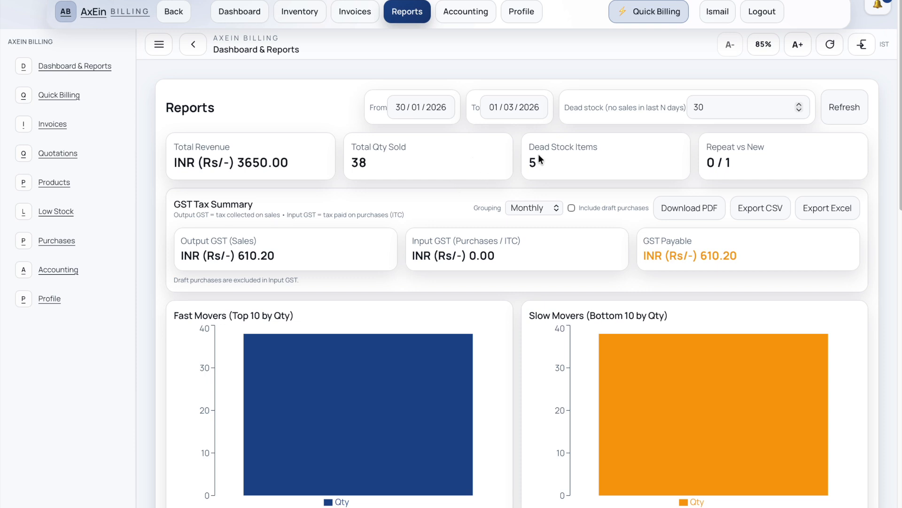
Examine the dead stock figure and the Dead Stock table's item names, stock and low threshold columns.
left_click_drag(529, 150, 604, 147)
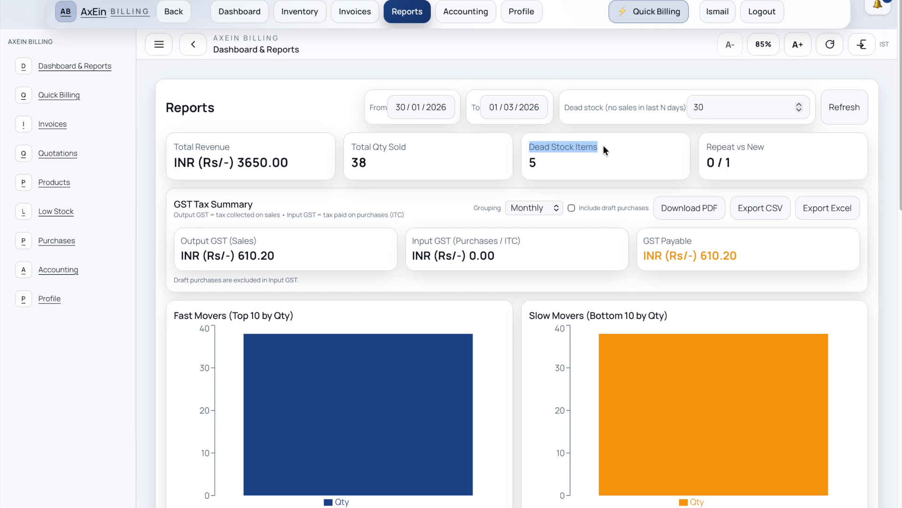
left_click_drag(563, 161, 539, 165)
left_click(532, 165)
scroll(635, 198, "down", 10)
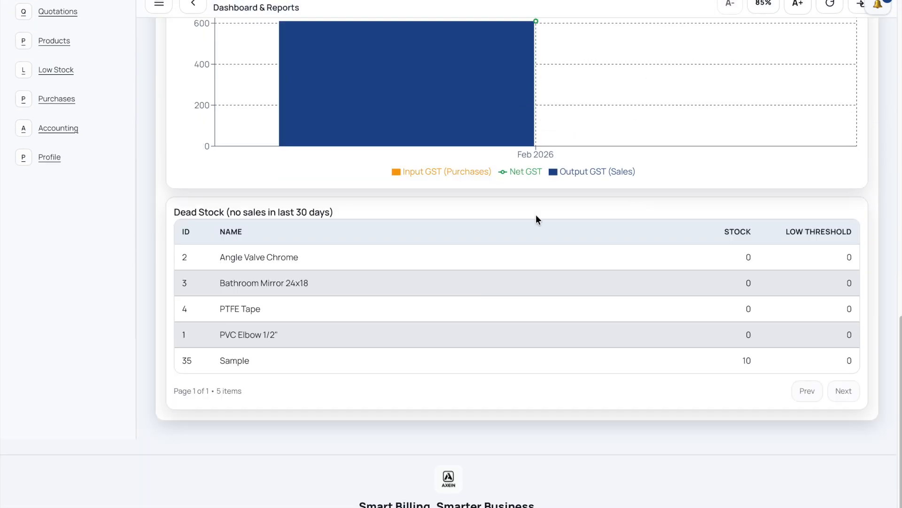
left_click_drag(174, 202, 352, 214)
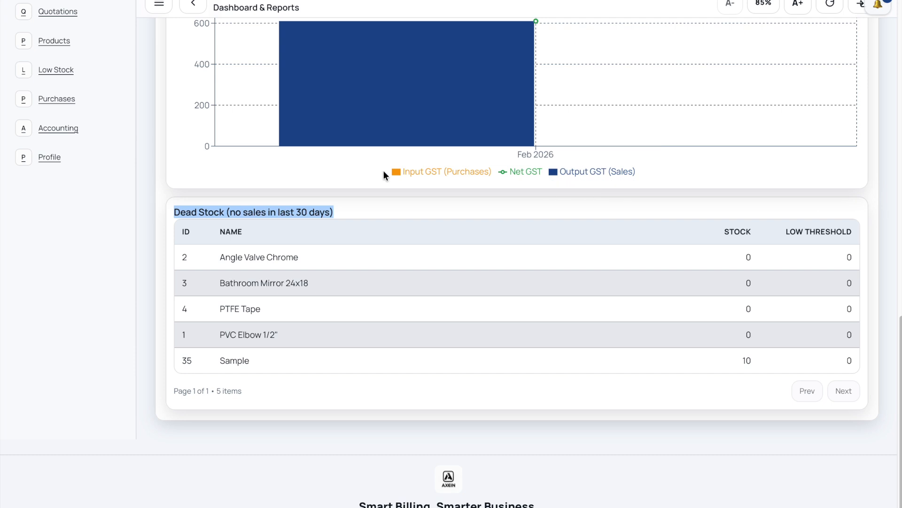
triple_click(220, 254)
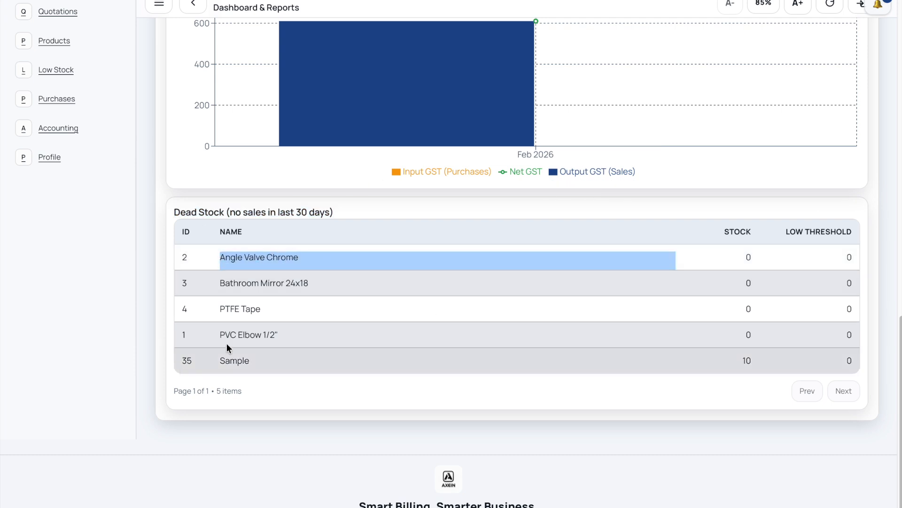
left_click_drag(745, 255, 770, 252)
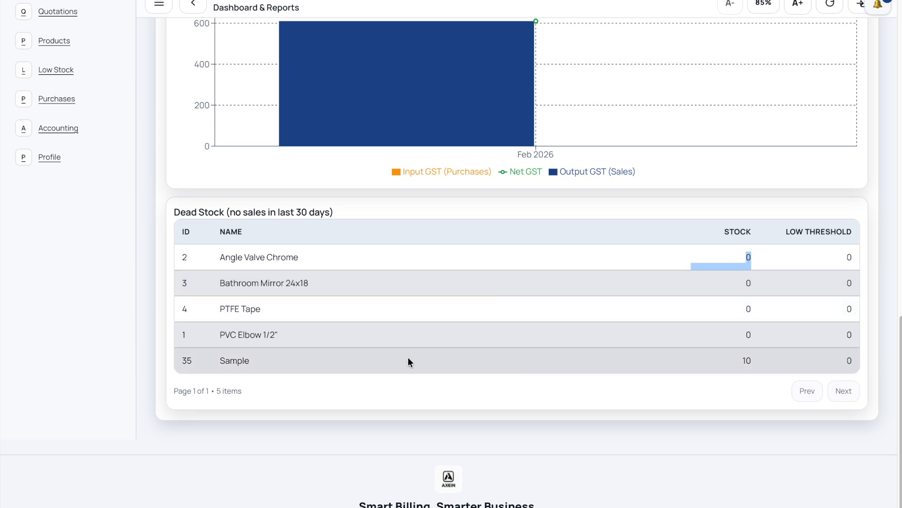
left_click_drag(211, 367, 239, 367)
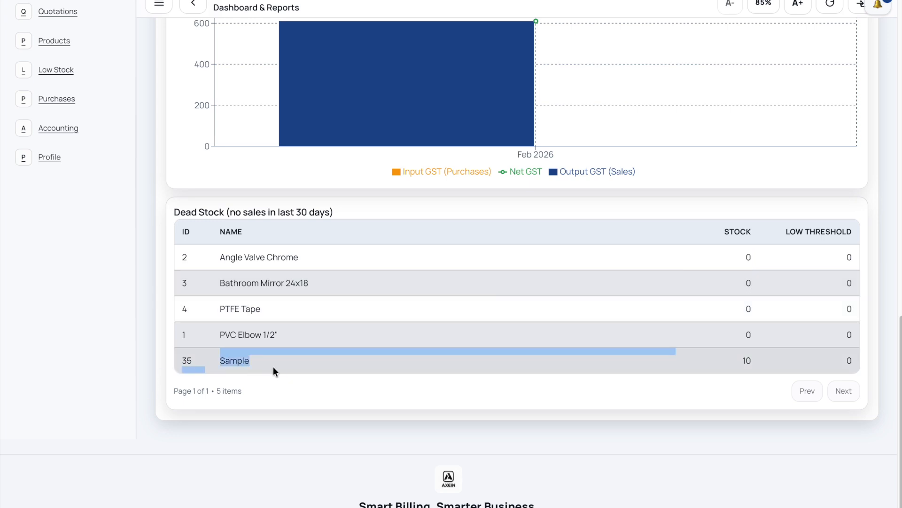
left_click_drag(763, 372, 750, 361)
left_click_drag(855, 362, 848, 361)
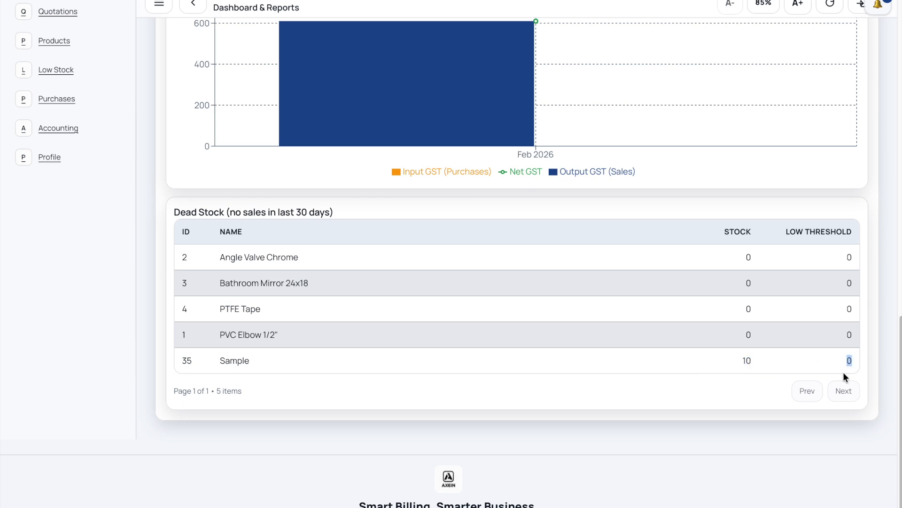
left_click_drag(790, 232, 862, 234)
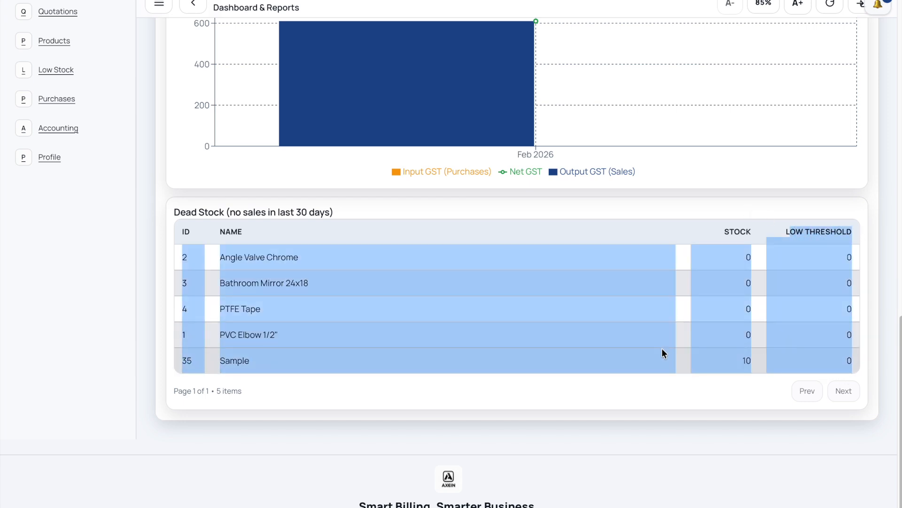
left_click(534, 445)
Examine the GST Computation (Output vs Input) chart in the report.
scroll(413, 393, "up", 5)
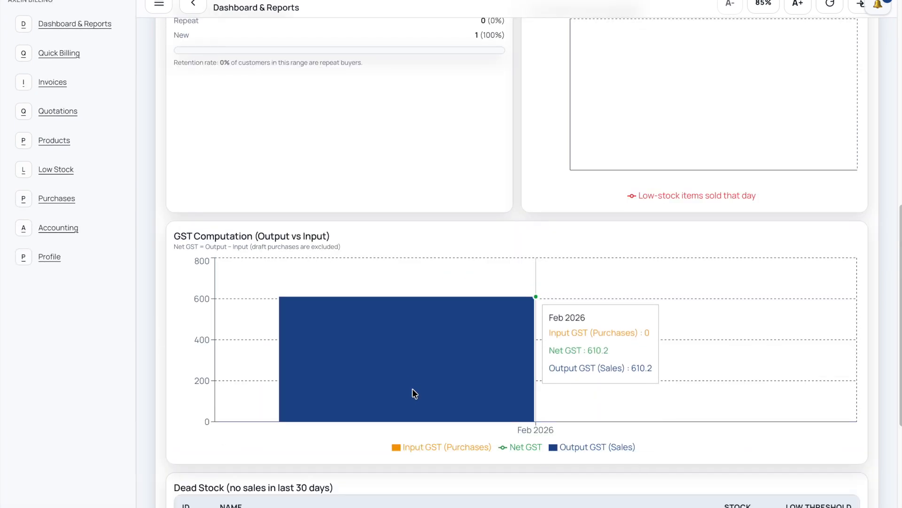
left_click_drag(162, 235, 332, 250)
left_click(332, 250)
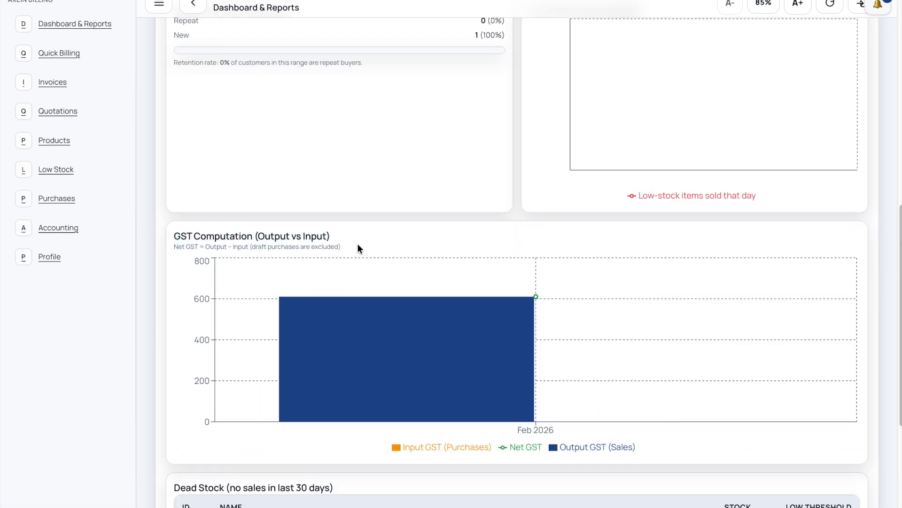
double_click(321, 238)
left_click(373, 241)
left_click_drag(328, 238, 305, 239)
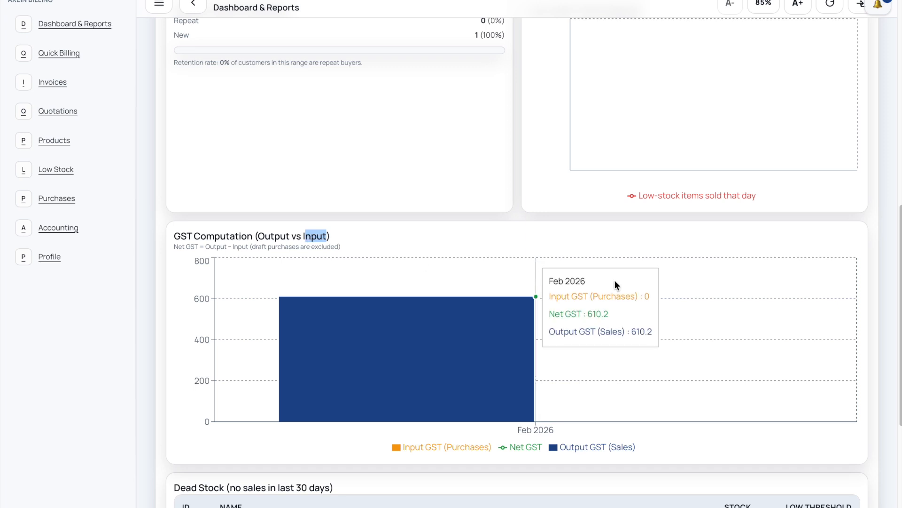
Review the Repeat vs New Customers section, including the share of new customers.
scroll(394, 475, "up", 5)
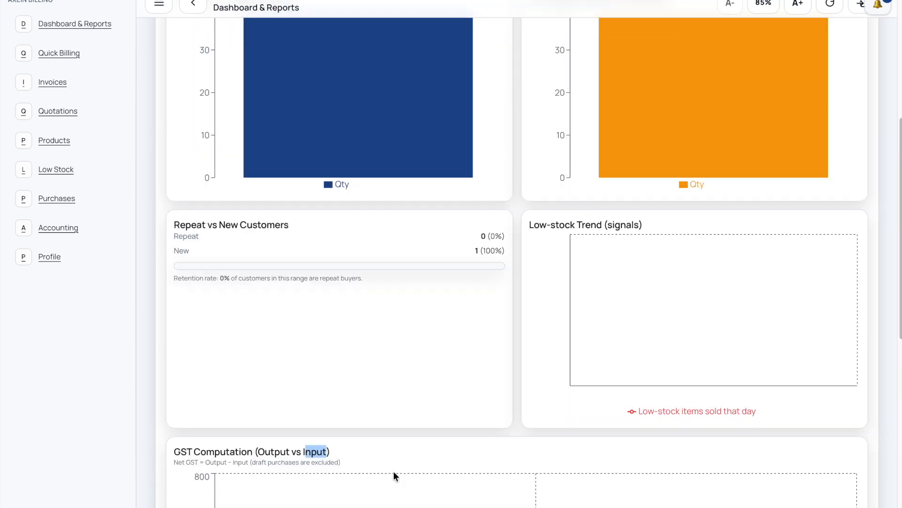
left_click_drag(225, 225, 290, 225)
left_click(310, 238)
left_click_drag(173, 224, 222, 231)
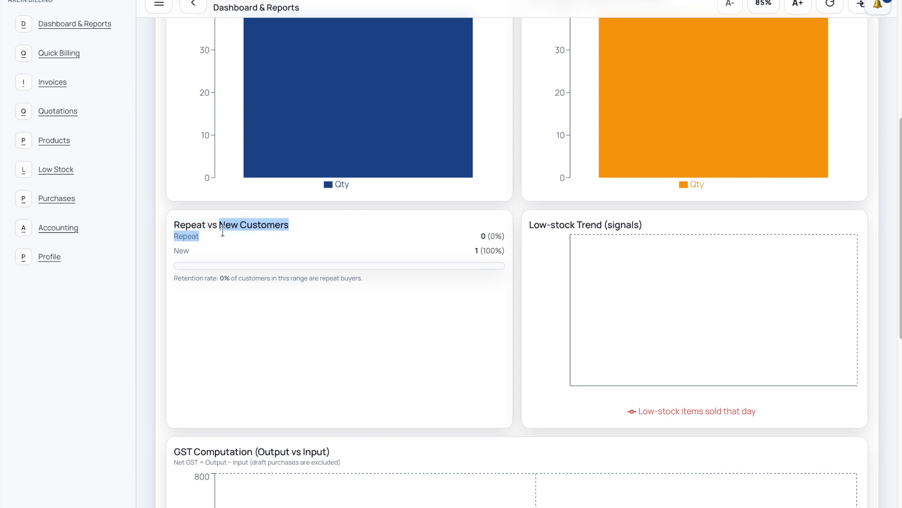
left_click_drag(474, 252, 512, 251)
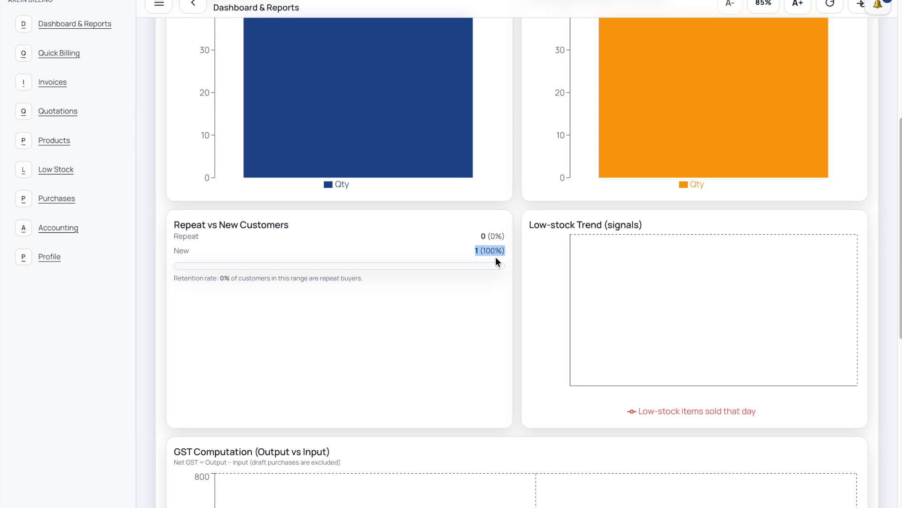
Download the monthly GST Tax Summary as a PDF, read through the report and return to the reports page.
scroll(496, 256, "up", 6)
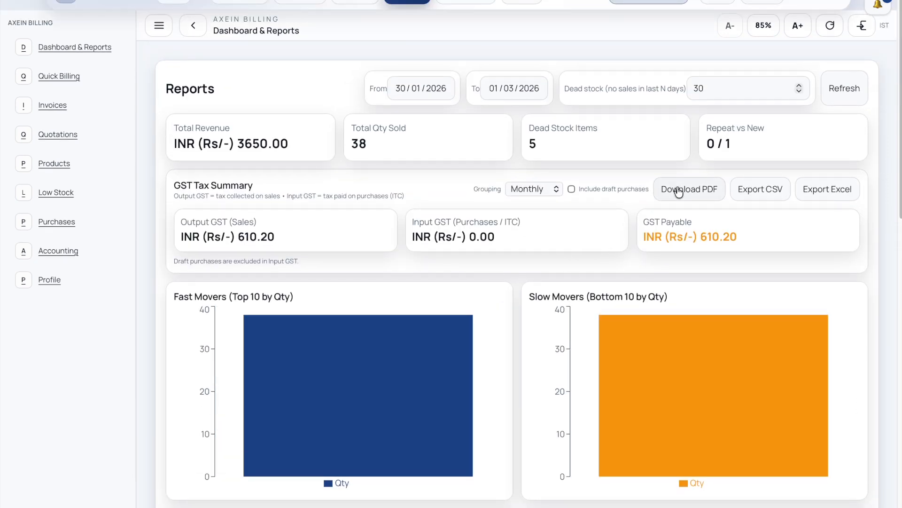
left_click_drag(174, 191, 268, 195)
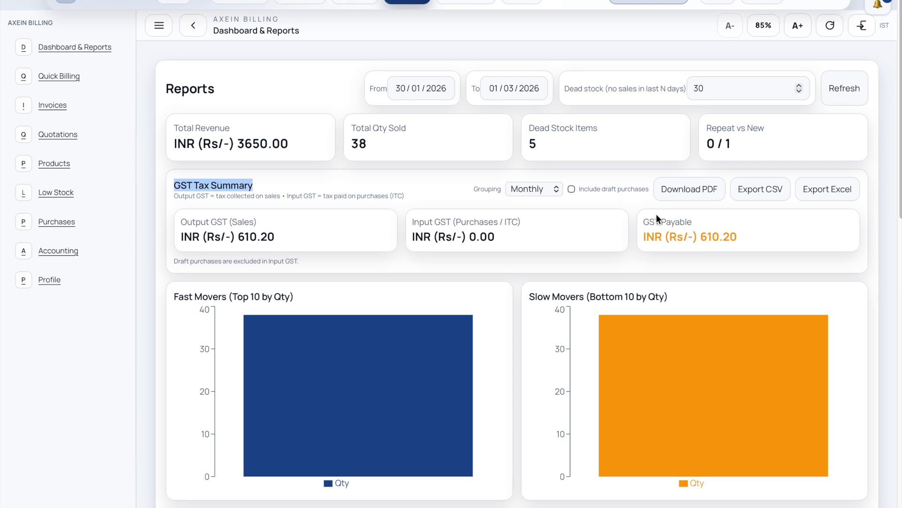
left_click(719, 195)
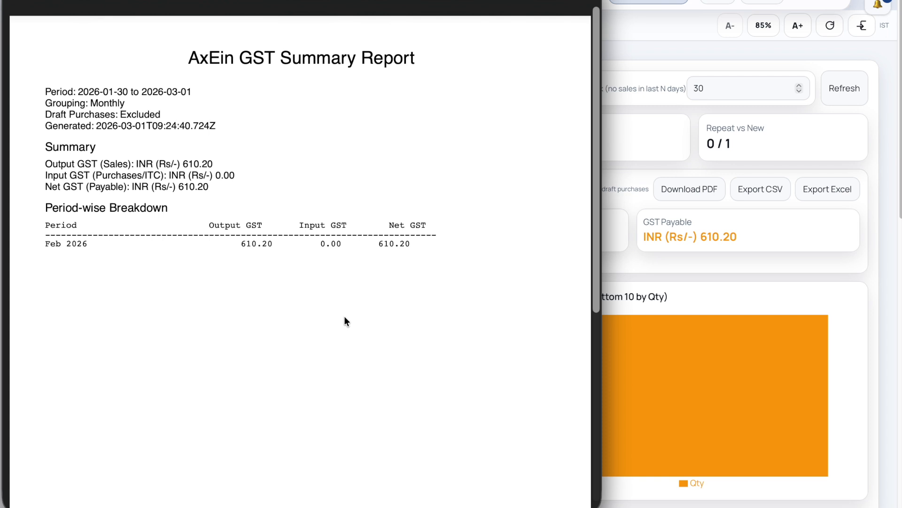
scroll(348, 324, "down", 3)
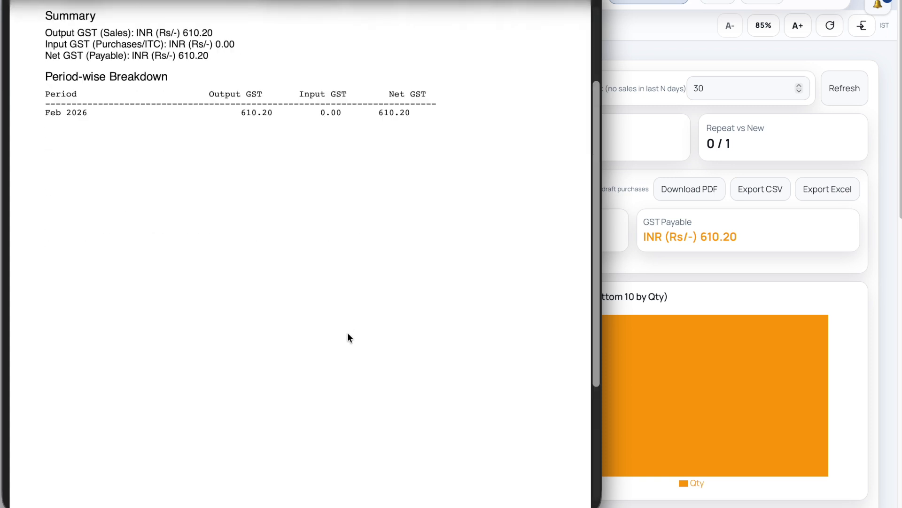
scroll(348, 332, "up", 3)
left_click(835, 226)
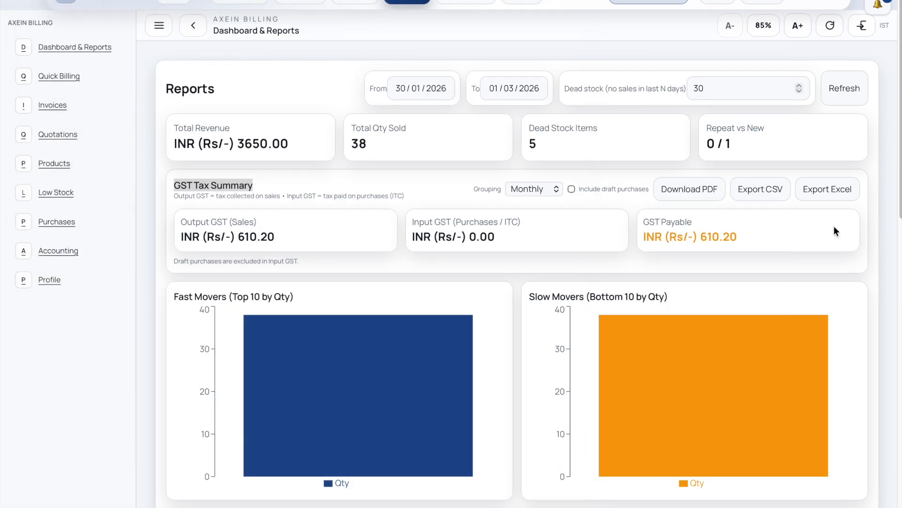
Open the accounting overview and examine the receivables, payables and net balances.
scroll(724, 113, "up", 1)
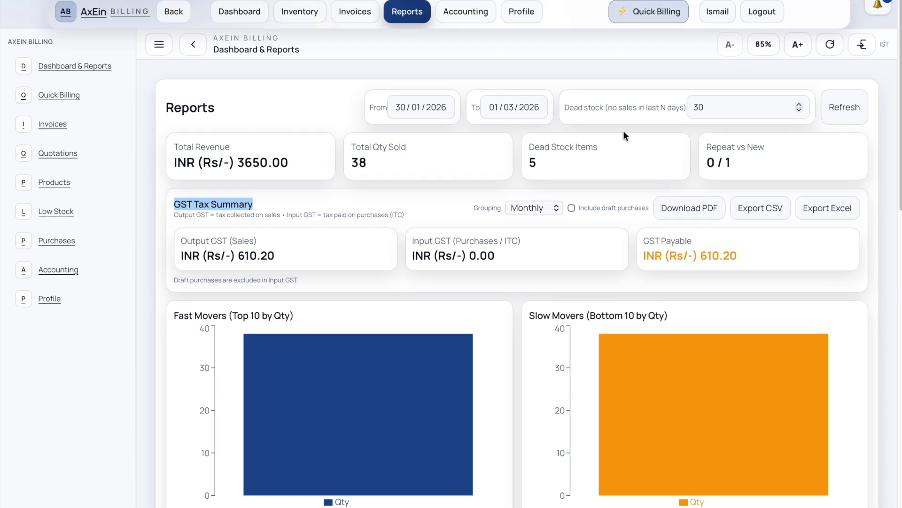
left_click(451, 19)
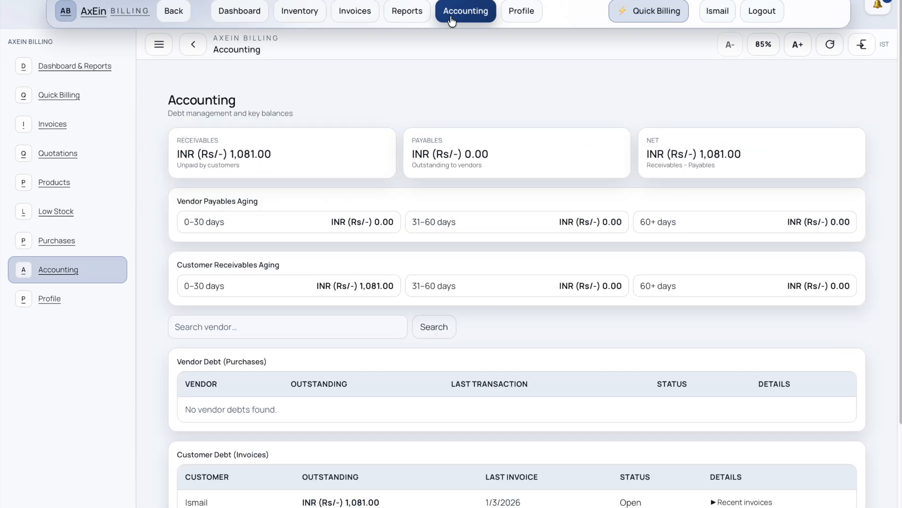
left_click_drag(165, 99, 291, 104)
left_click(305, 123)
left_click_drag(177, 140, 219, 140)
left_click_drag(412, 140, 445, 141)
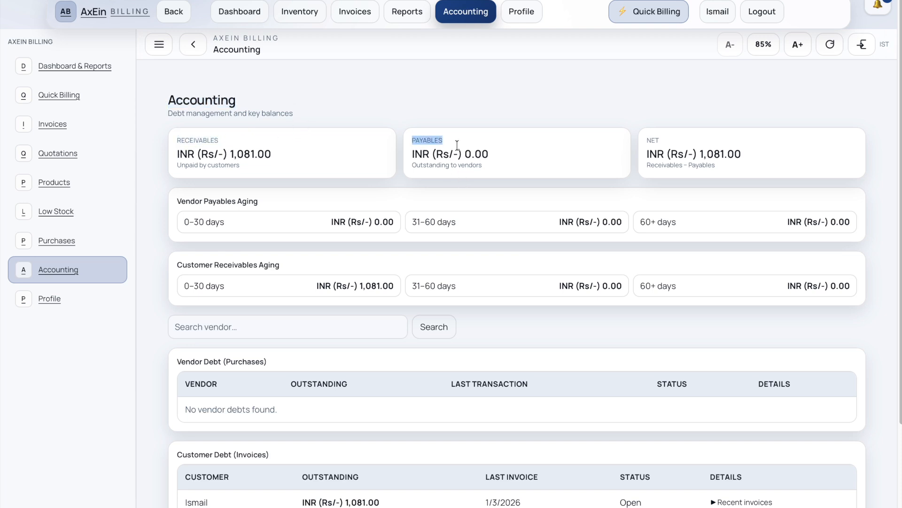
left_click_drag(720, 146, 646, 144)
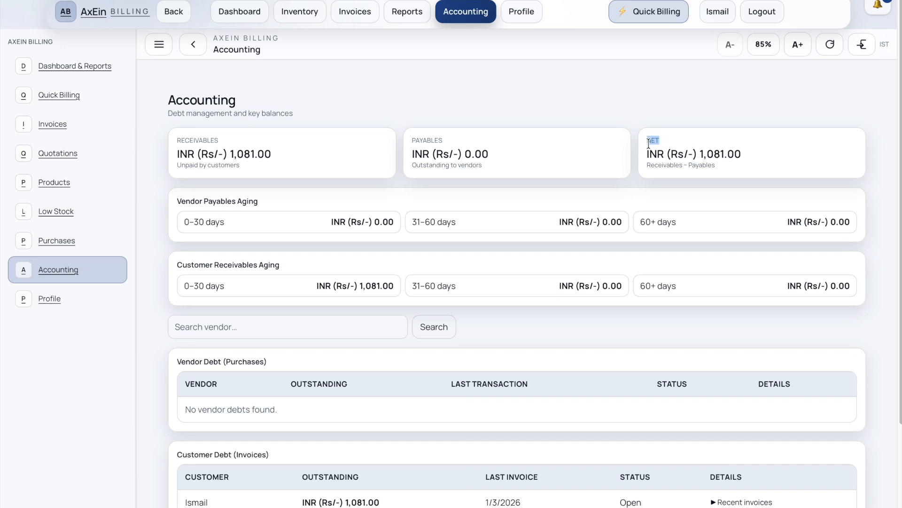
Review how the net balance relates to unpaid customer receivables and outstanding vendor payables.
left_click_drag(741, 154, 637, 168)
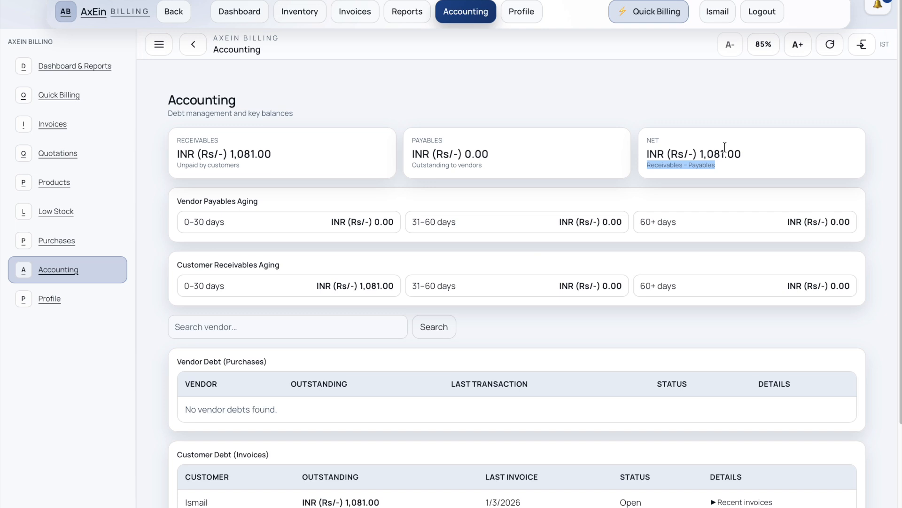
double_click(209, 139)
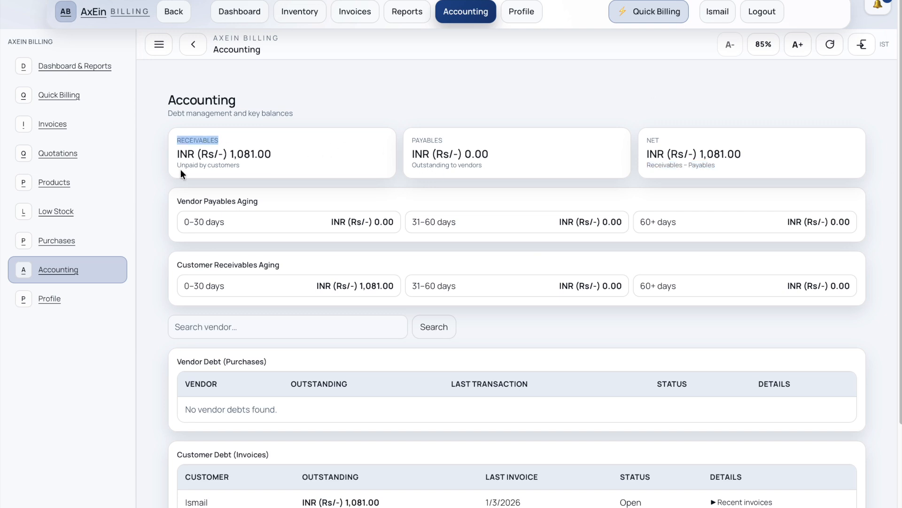
left_click_drag(182, 166, 200, 166)
left_click_drag(410, 140, 442, 140)
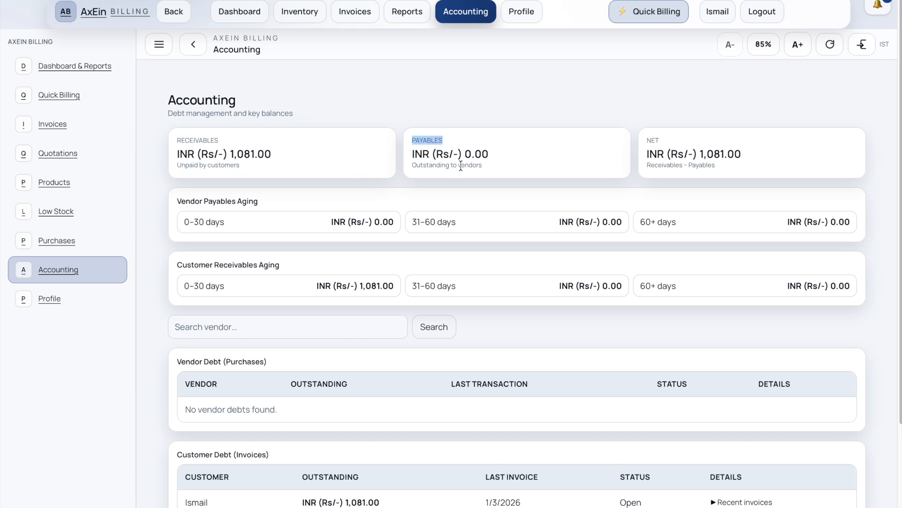
left_click_drag(491, 167, 413, 157)
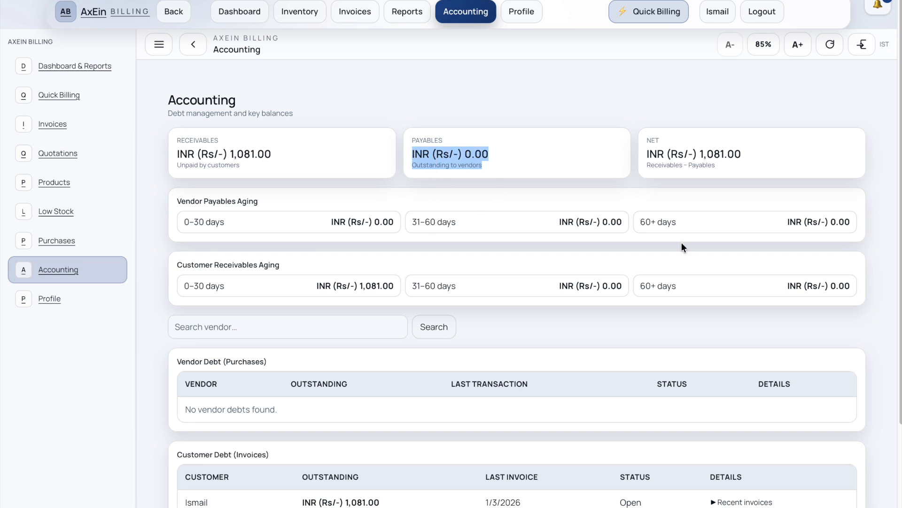
Examine the vendor payables and customer receivables aging across the 0–30, 31–60 and 60+ day ranges.
left_click_drag(205, 219, 128, 211)
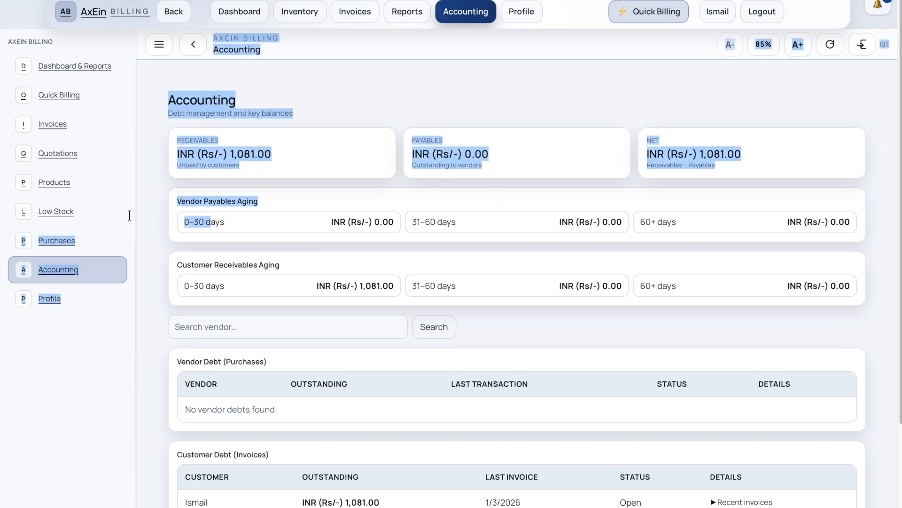
left_click(275, 236)
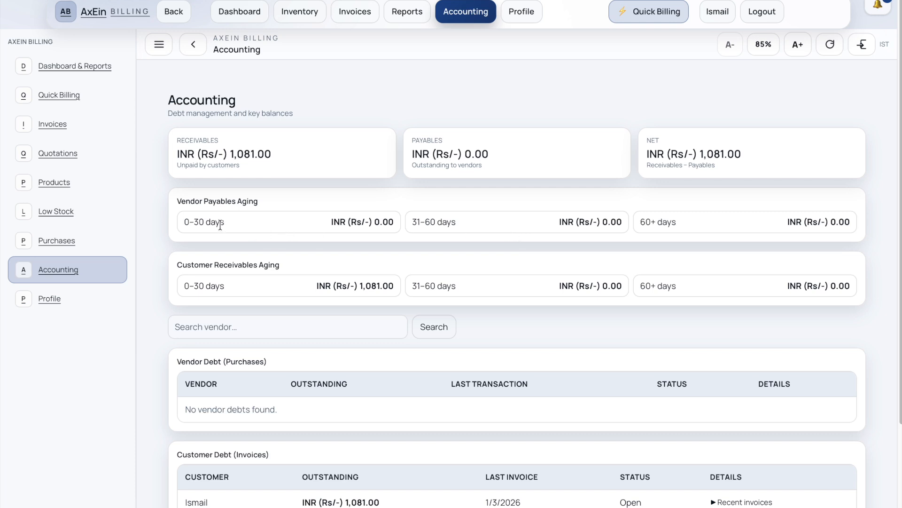
left_click_drag(221, 224, 170, 221)
left_click(192, 226)
double_click(441, 221)
left_click(688, 230)
left_click_drag(317, 284, 397, 291)
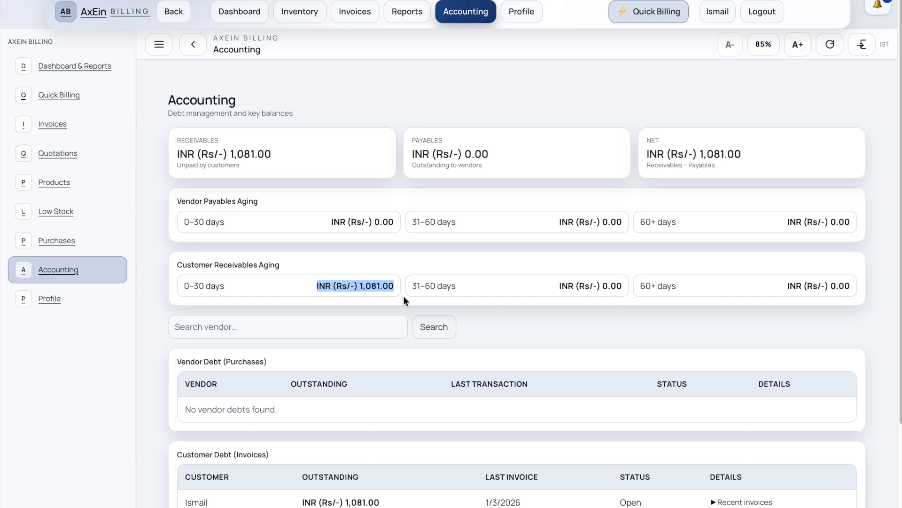
left_click(403, 296)
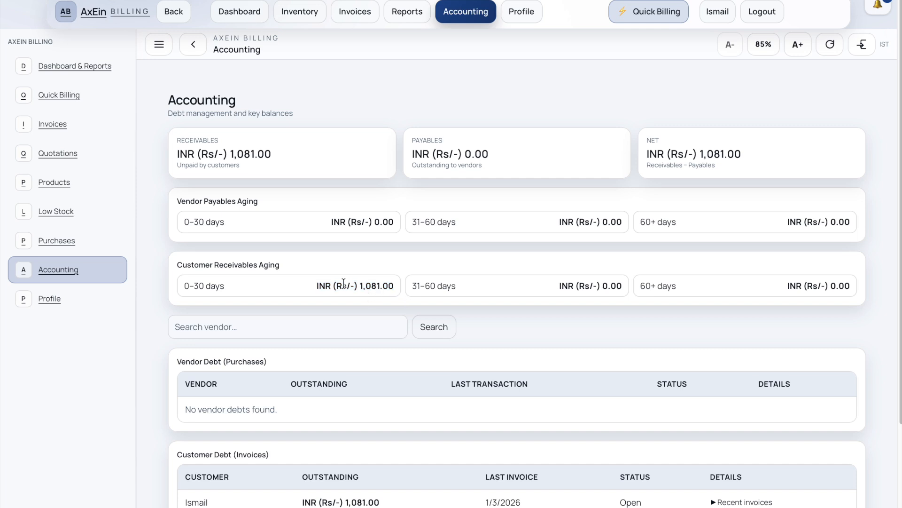
left_click_drag(350, 286, 388, 288)
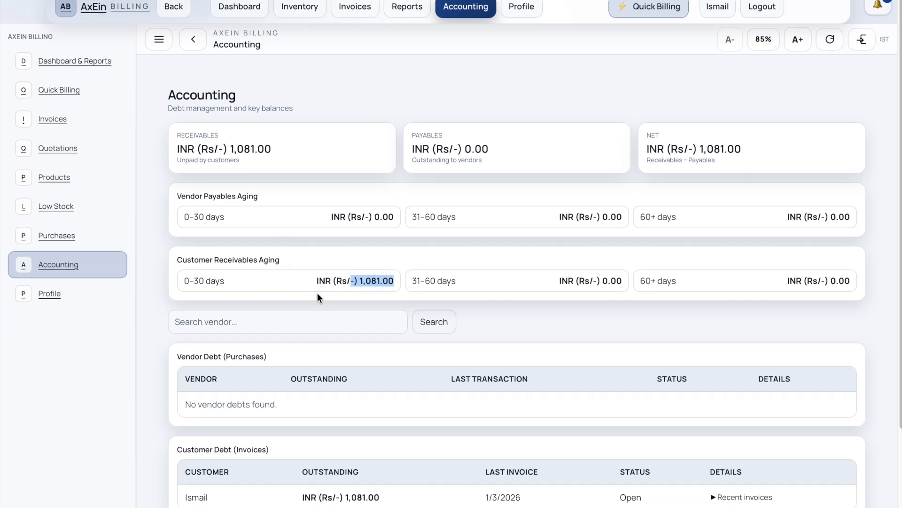
Review the Vendor Debt (Purchases) and Customer Debt (Invoices) tables.
scroll(317, 292, "down", 1)
left_click_drag(161, 300, 268, 299)
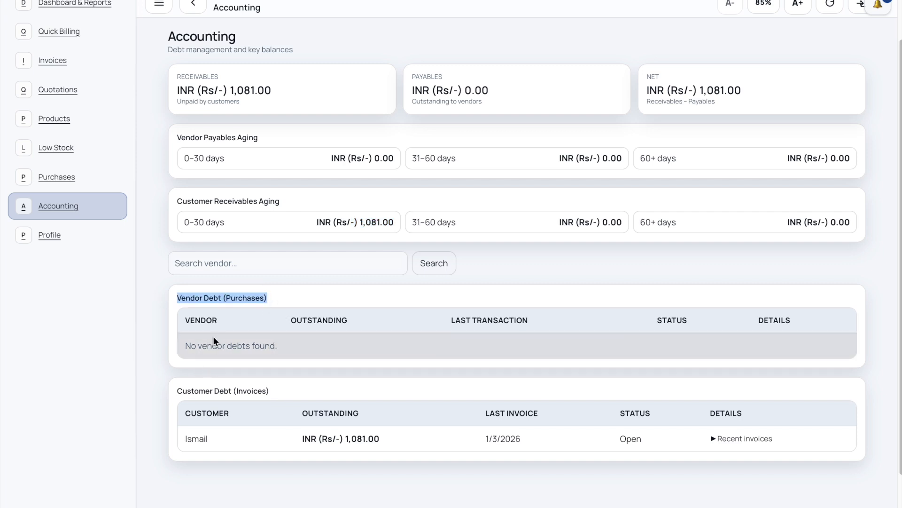
triple_click(177, 298)
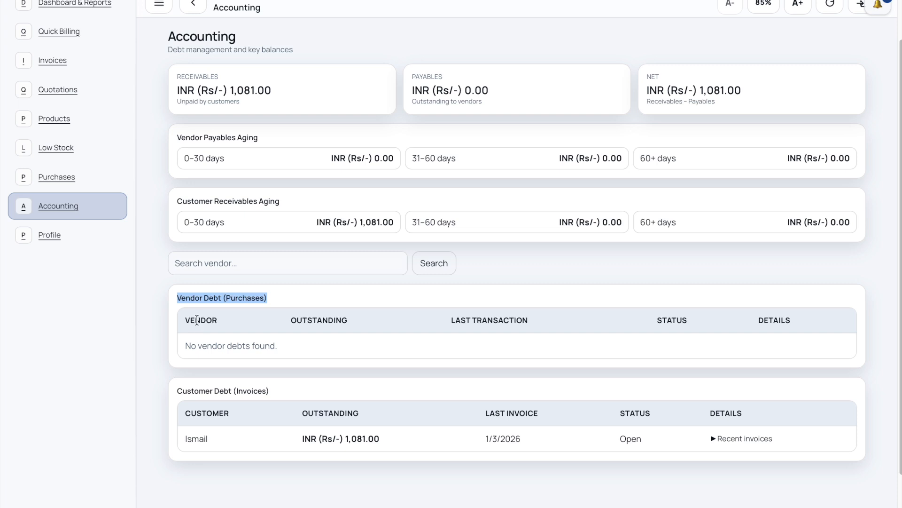
triple_click(196, 394)
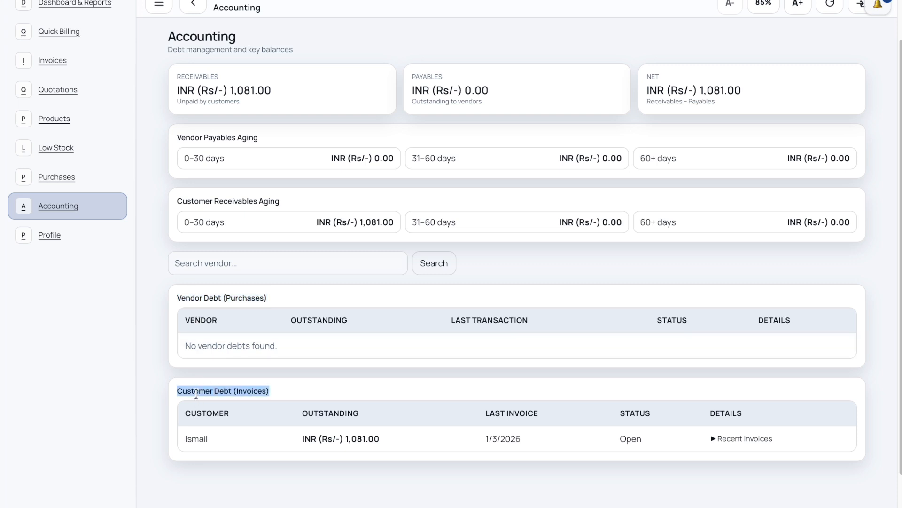
triple_click(197, 445)
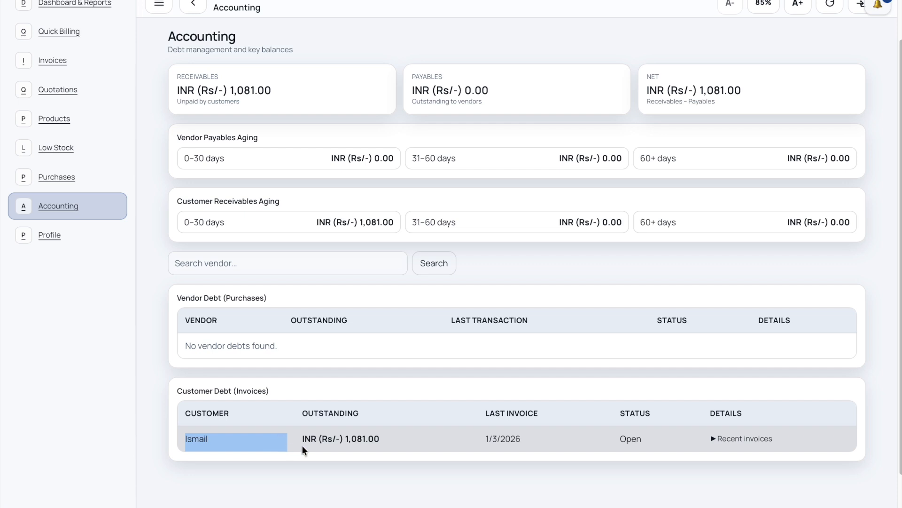
Expand the indebted customer's recent invoices and review the pending amount of each one.
left_click(716, 444)
scroll(716, 443, "down", 1)
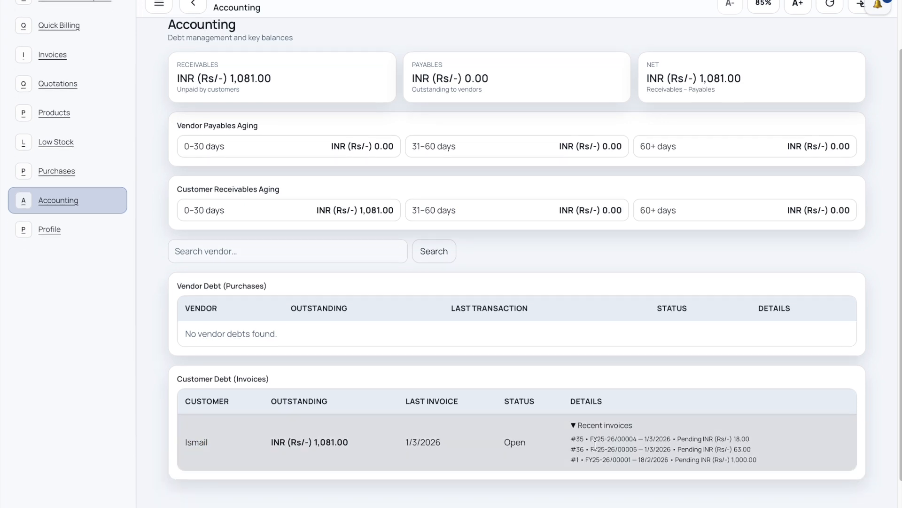
mouse_move(590, 438)
left_mouse_down()
mouse_move(732, 439)
mouse_move(766, 447)
mouse_move(733, 452)
mouse_move(755, 451)
mouse_move(737, 460)
mouse_move(765, 461)
left_mouse_up()
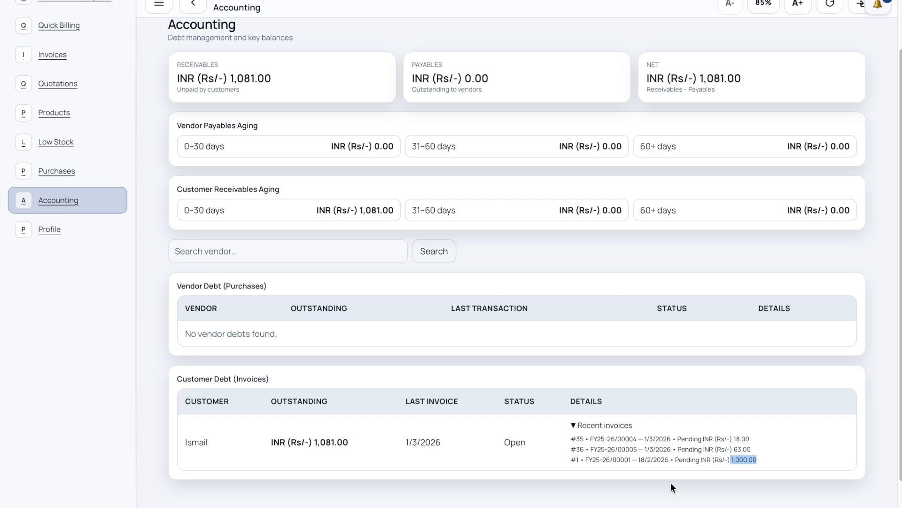
Start a new quotation with ABC as the customer name.
scroll(670, 489, "up", 3)
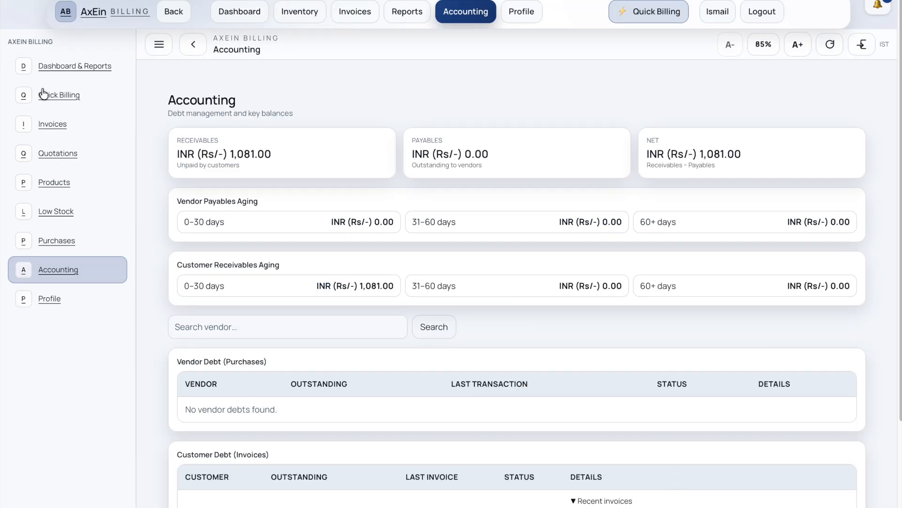
left_click(69, 160)
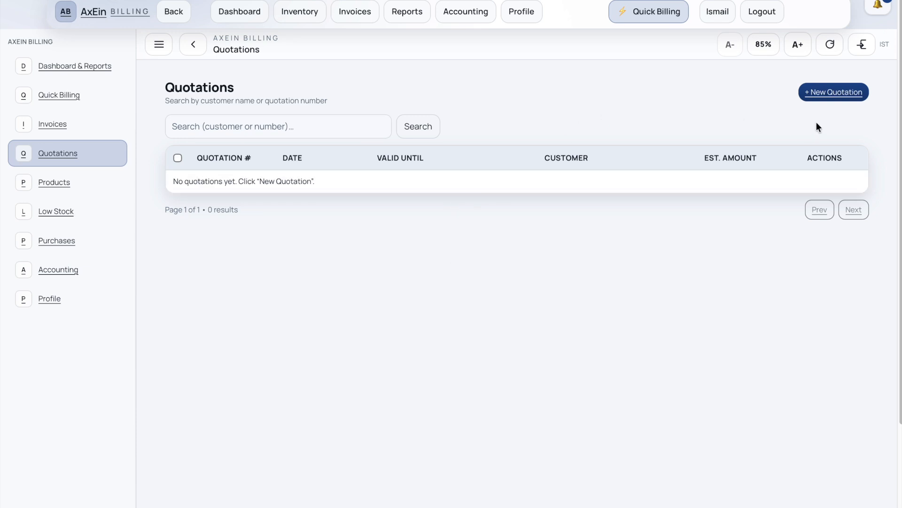
left_click(837, 93)
left_click(260, 123)
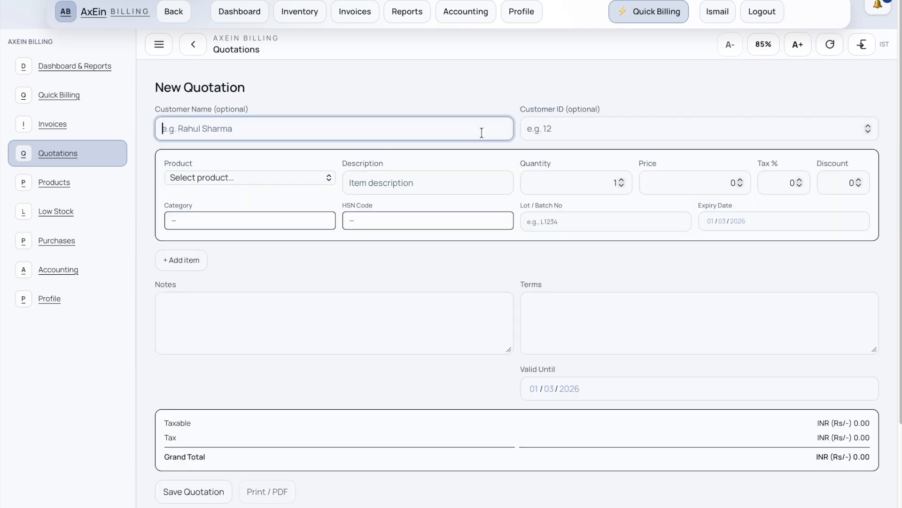
type("ABC")
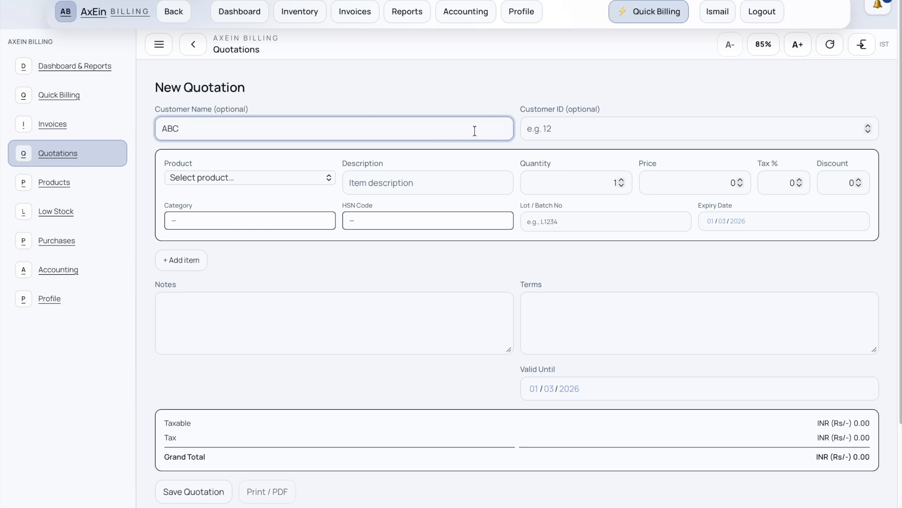
Choose Magna SC (2.00x10) as the quotation's product and check its filled-in category and description.
left_click(202, 177)
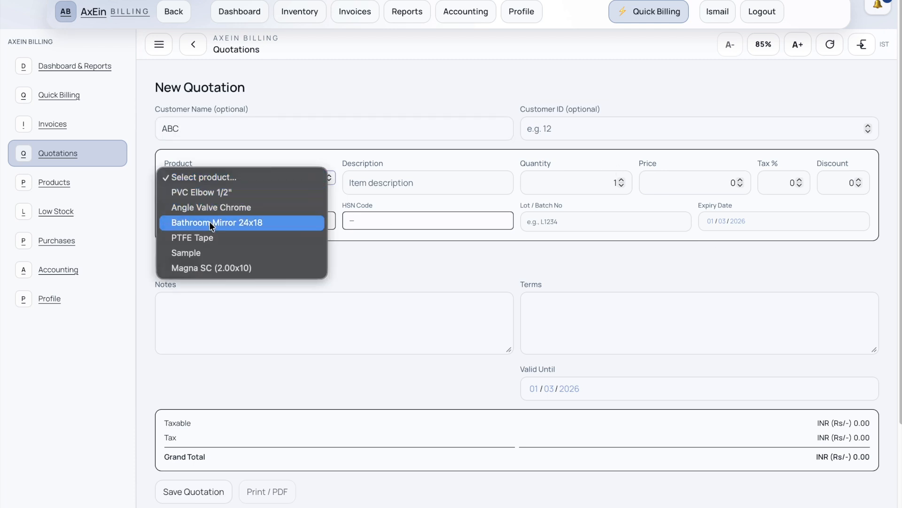
left_click(312, 295)
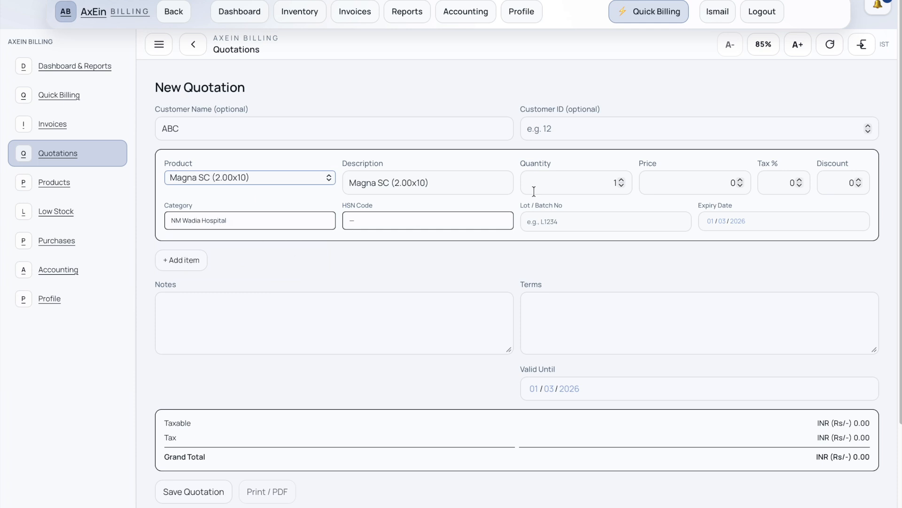
left_click(277, 220)
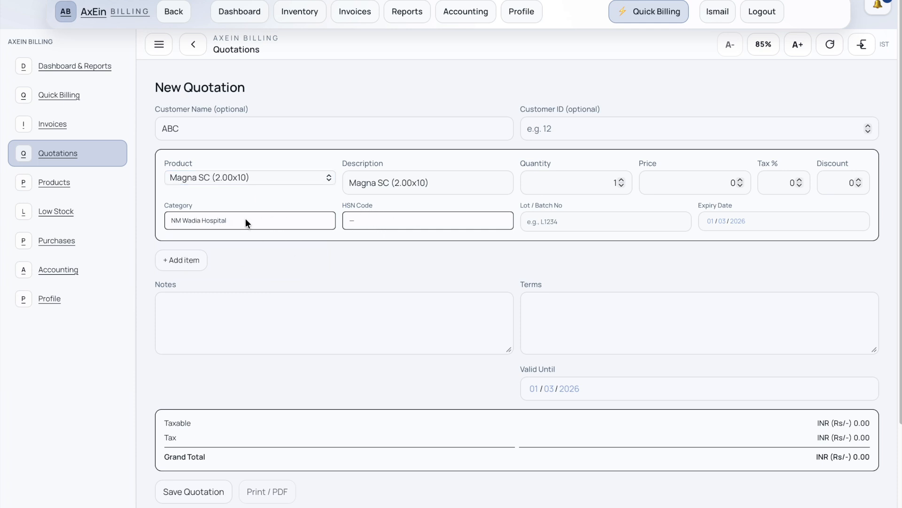
left_click_drag(375, 188, 434, 186)
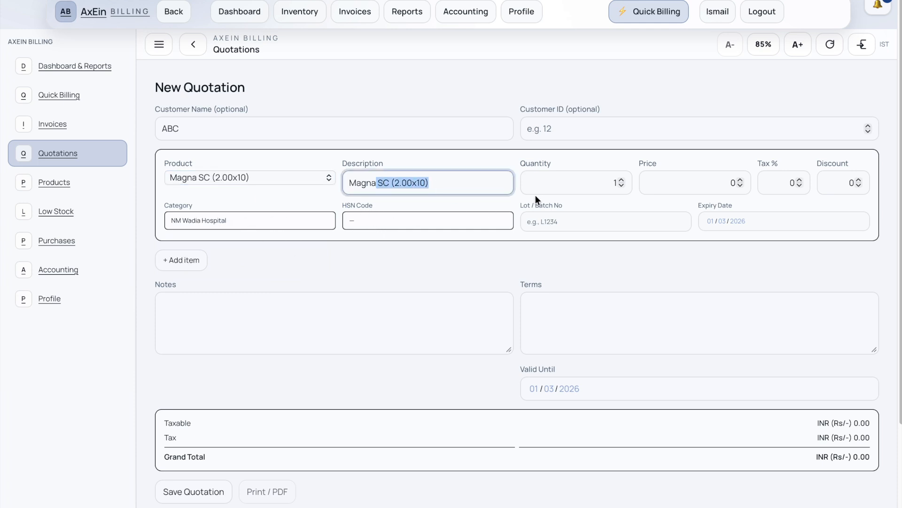
Set the quotation item's quantity to 11, price to 100, tax to 10% and discount to 10.
left_click(559, 181)
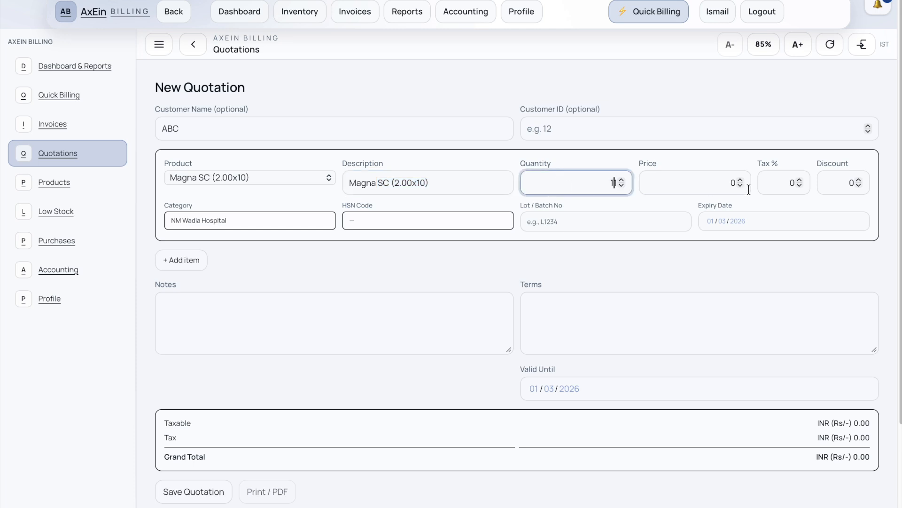
left_click(726, 181)
type("11")
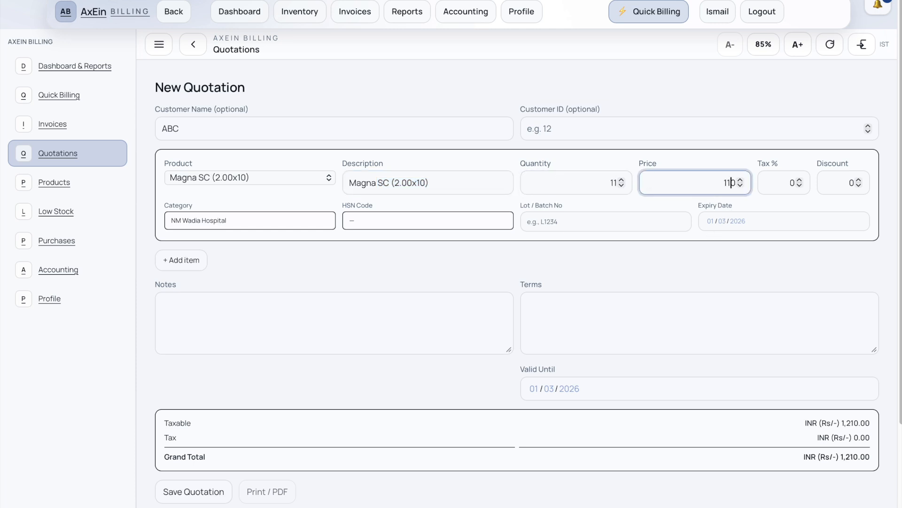
key("BackSpace")
type("0")
left_click(777, 184)
type("1")
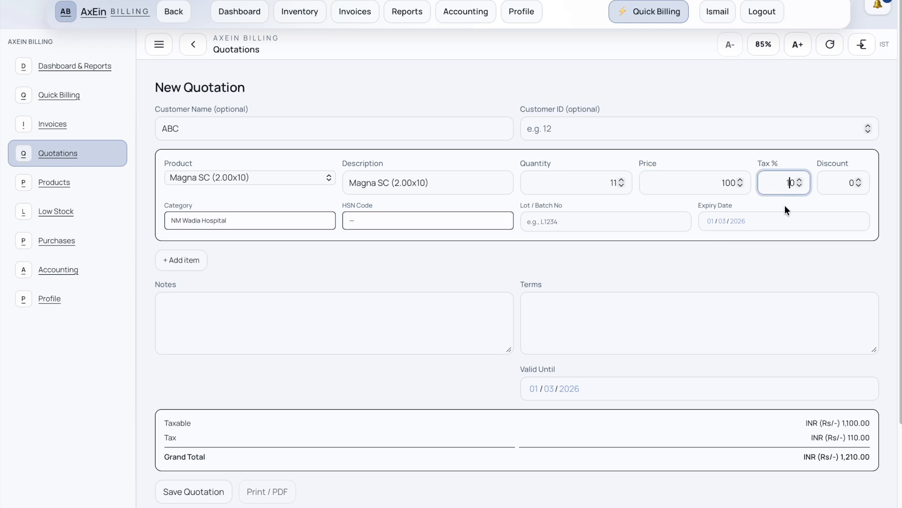
left_click(830, 192)
type("1")
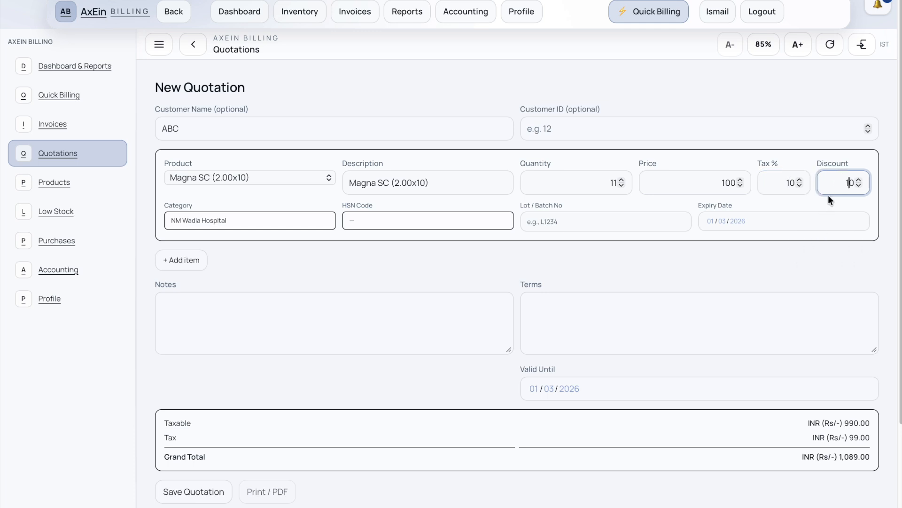
Set the item's expiry date to 11/03/2026 and its lot/batch number to L123.
left_click(709, 222)
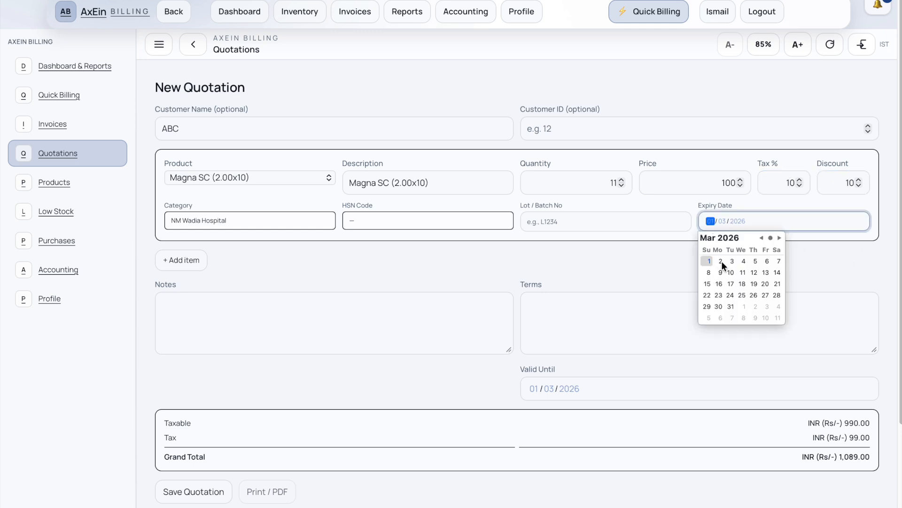
left_click(577, 241)
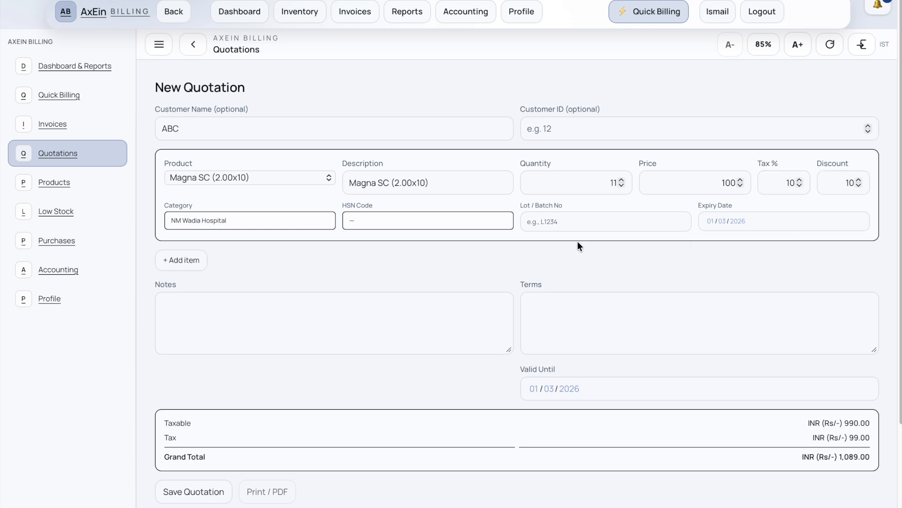
left_click(734, 220)
left_click(740, 266)
left_click(567, 217)
left_click_drag(563, 205, 498, 208)
left_click(570, 225)
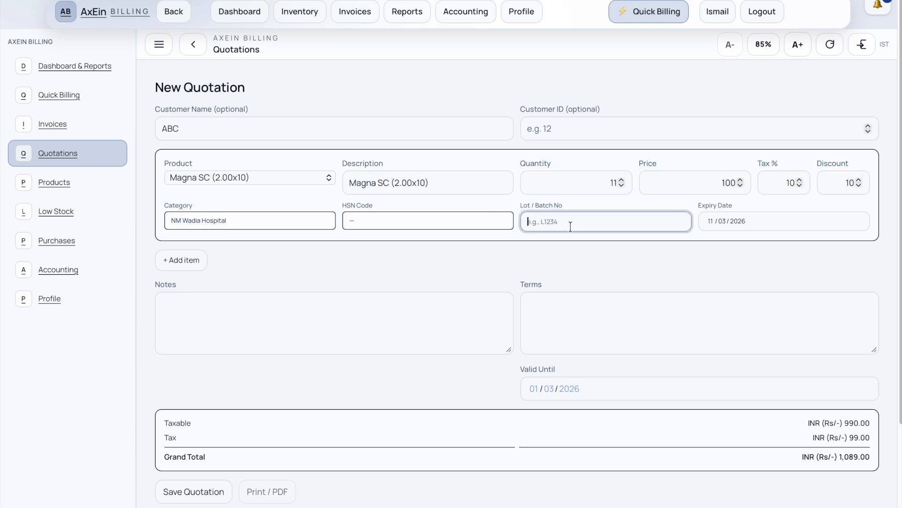
type("L123")
left_click(369, 234)
Save the quotation, return to the quotations list and refresh it.
scroll(340, 276, "down", 1)
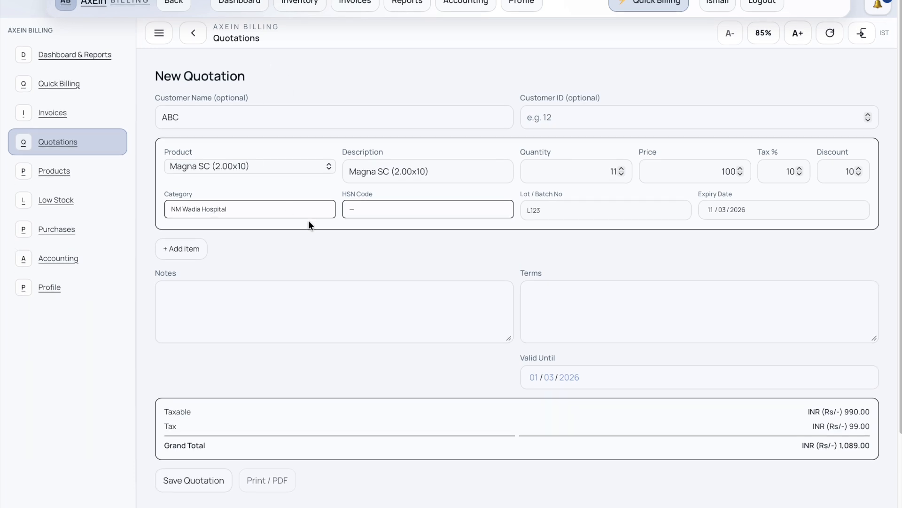
left_click(205, 480)
left_click(60, 142)
left_click(830, 33)
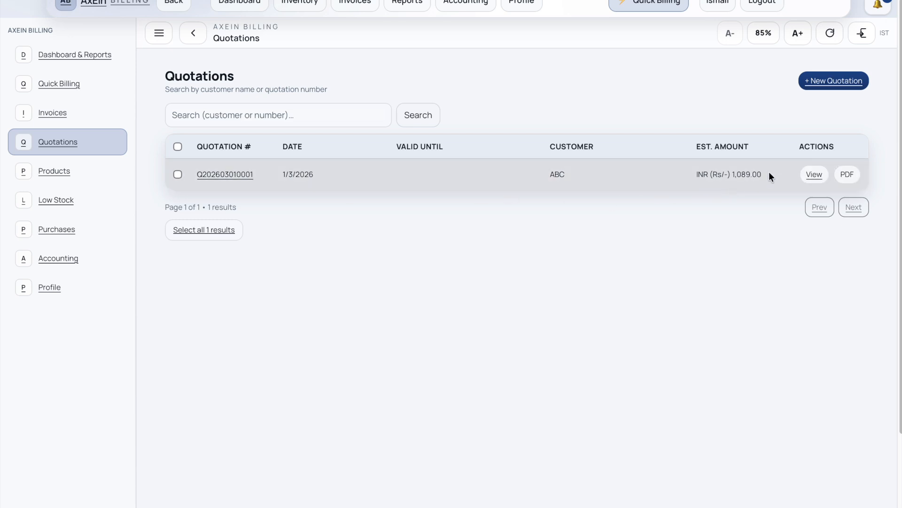
Open ABC's saved quotation and download it as a PDF, checking the shop details in its header.
left_click(816, 178)
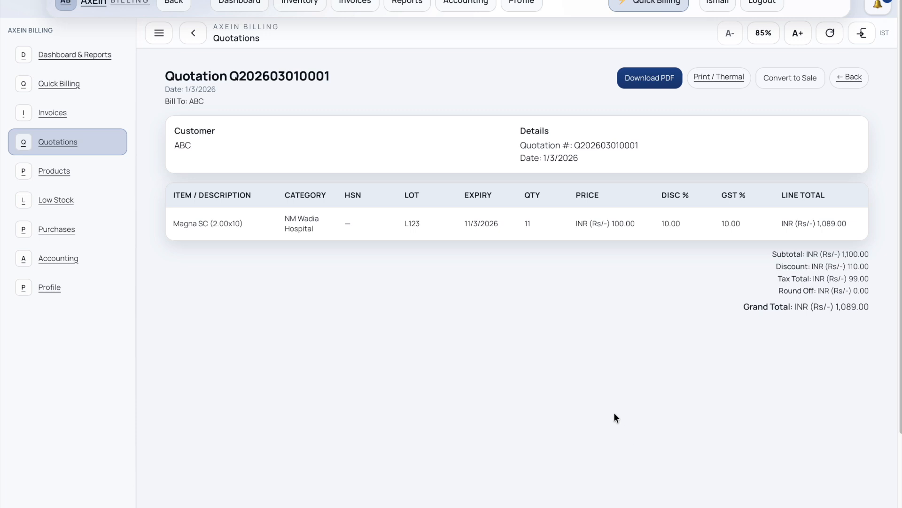
left_click(650, 81)
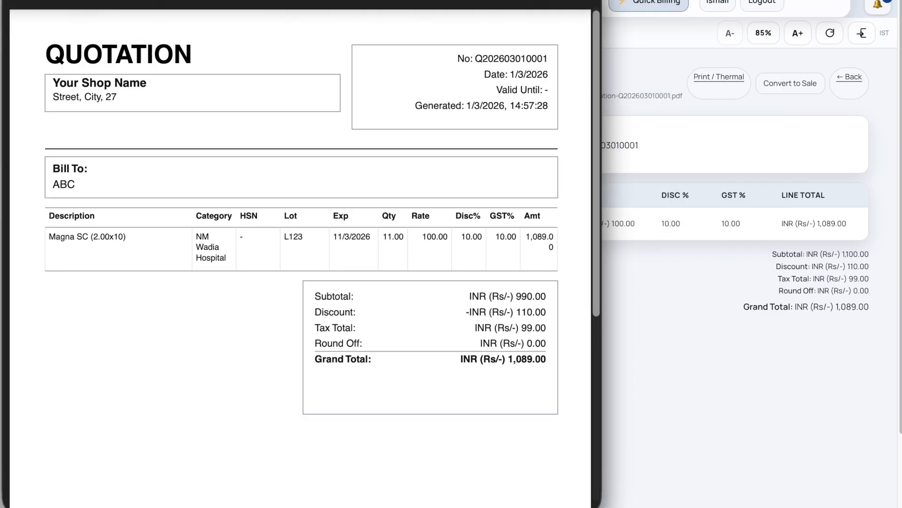
left_click_drag(69, 74, 41, 95)
triple_click(125, 88)
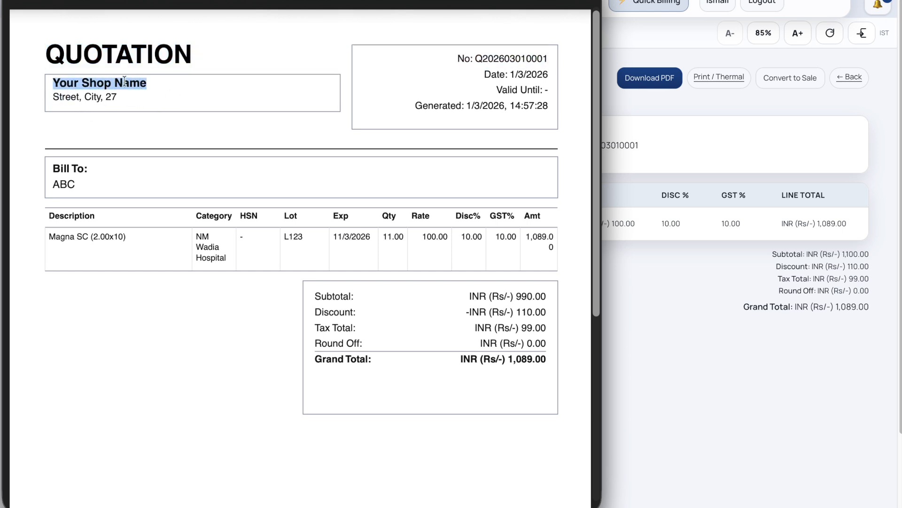
Review the quotation PDF's shop name, dates, item row and grand total, and close the PDF.
triple_click(109, 85)
left_click_drag(429, 55, 590, 68)
left_click_drag(502, 90, 563, 98)
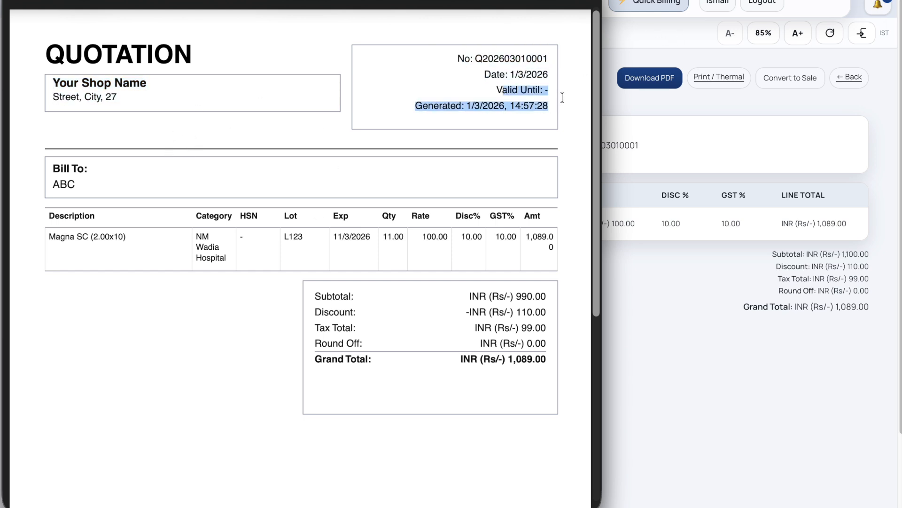
left_click(481, 122)
left_click_drag(478, 78, 530, 105)
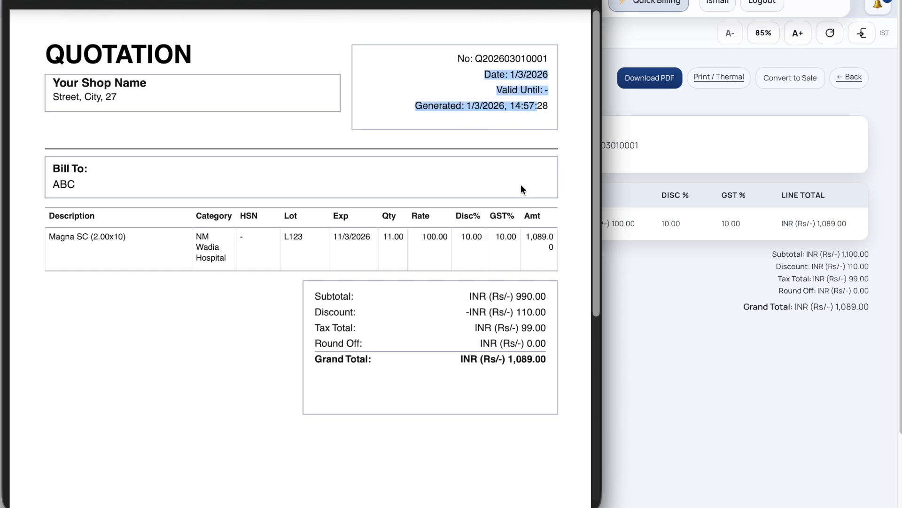
left_click_drag(557, 255, 2, 218)
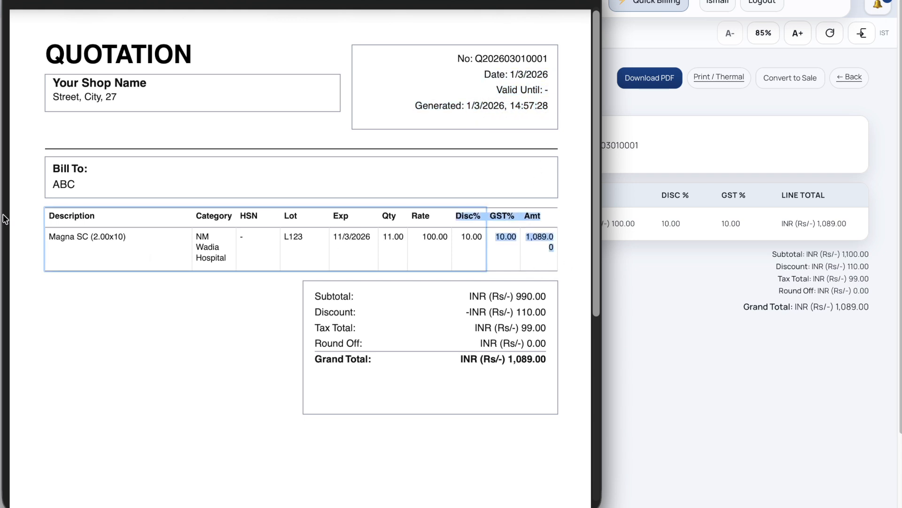
triple_click(57, 237)
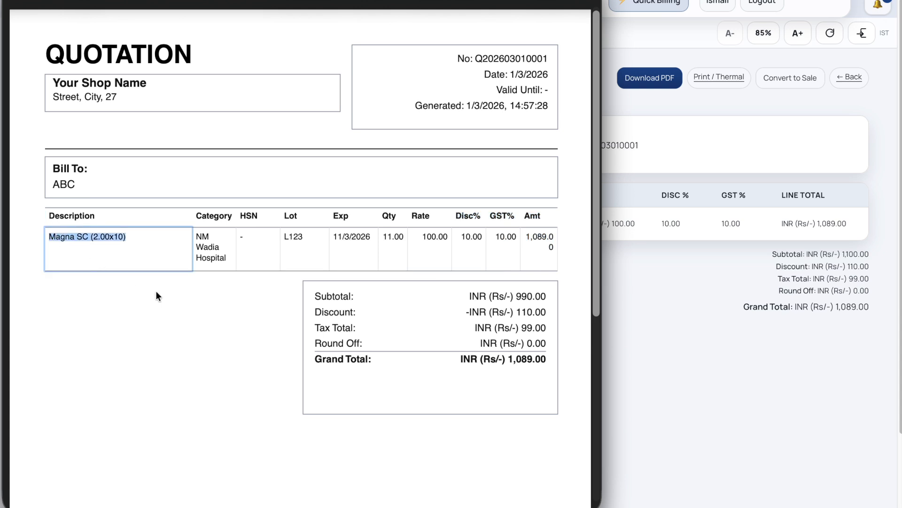
left_click(471, 365)
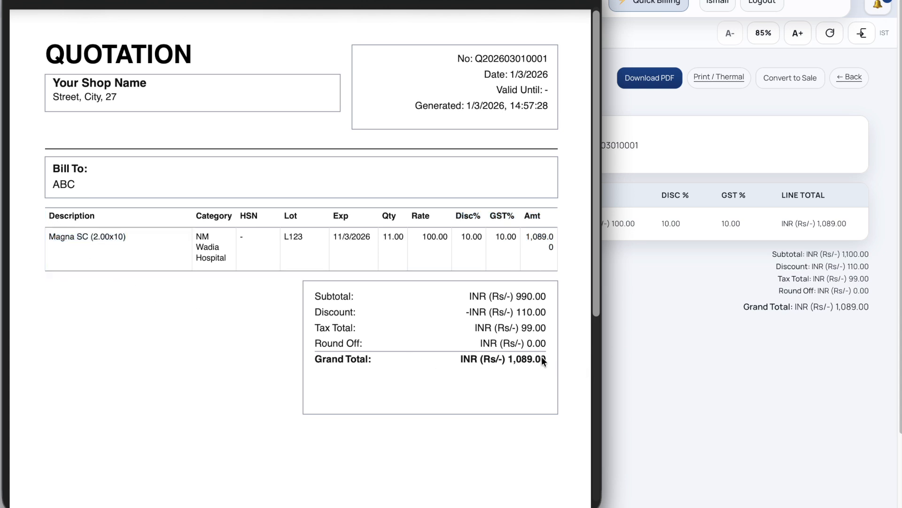
left_click(12, 1)
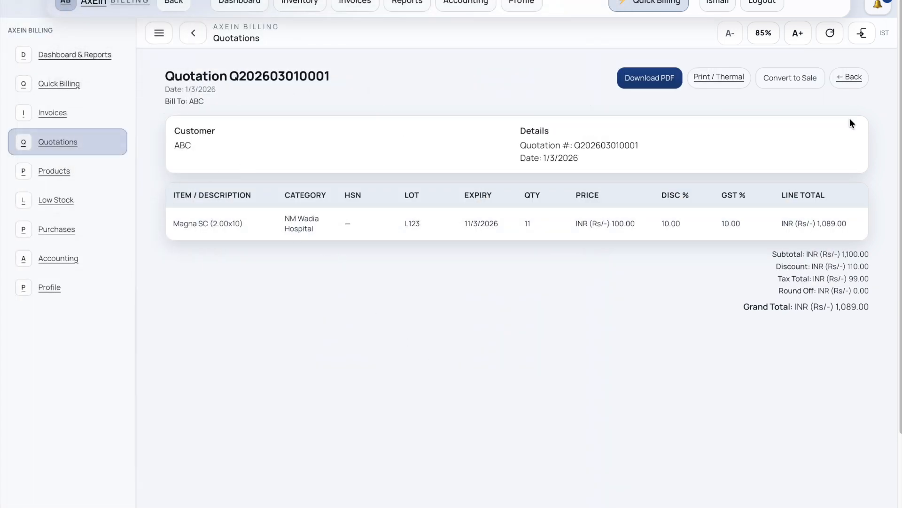
Convert ABC's quotation to a sale and review the line item of the resulting invoice.
left_click(788, 84)
left_click_drag(167, 90, 351, 89)
left_click_drag(176, 149, 603, 334)
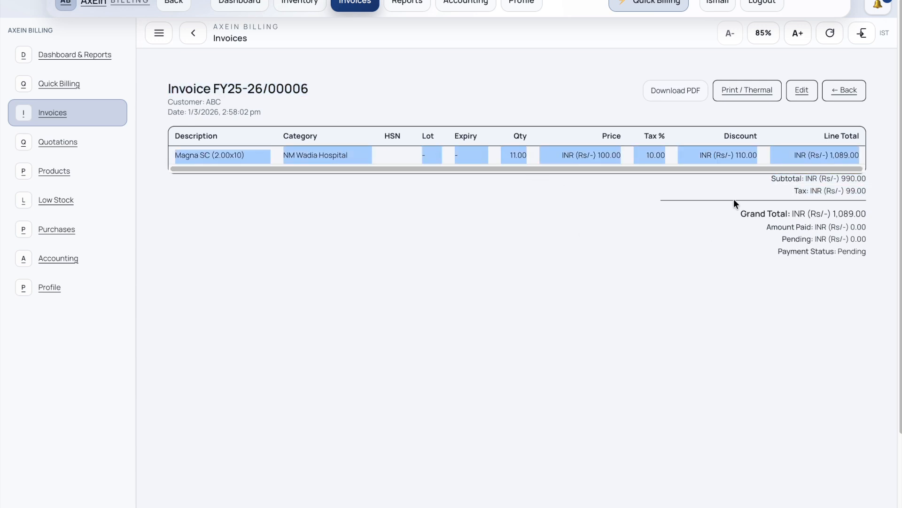
Download ABC's invoice as a PDF and review its shop header, item row and totals before closing it.
left_click(679, 91)
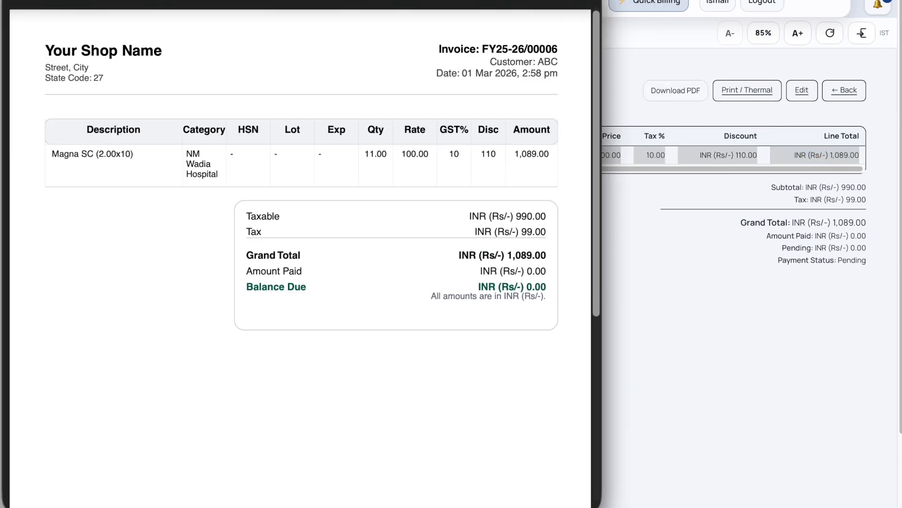
left_click_drag(41, 72, 544, 347)
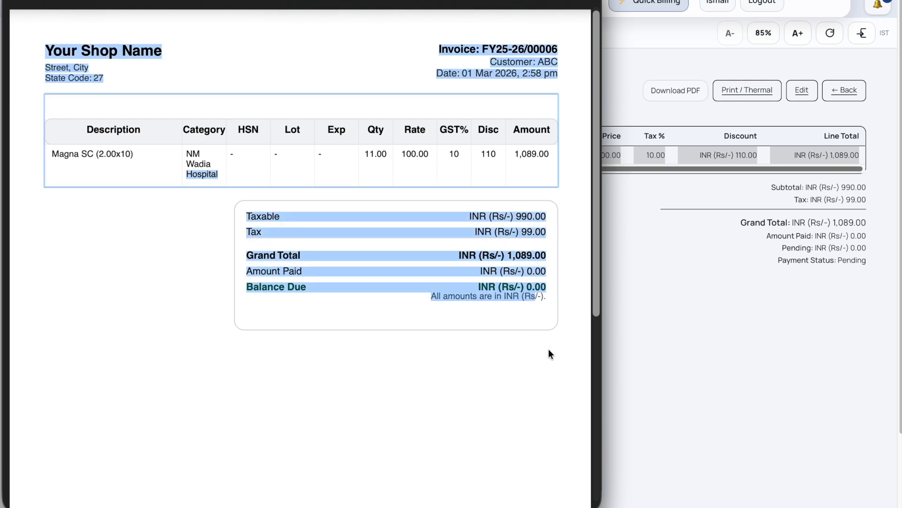
scroll(545, 348, "down", 5)
scroll(541, 348, "up", 4)
scroll(542, 345, "up", 2)
left_click(346, 398)
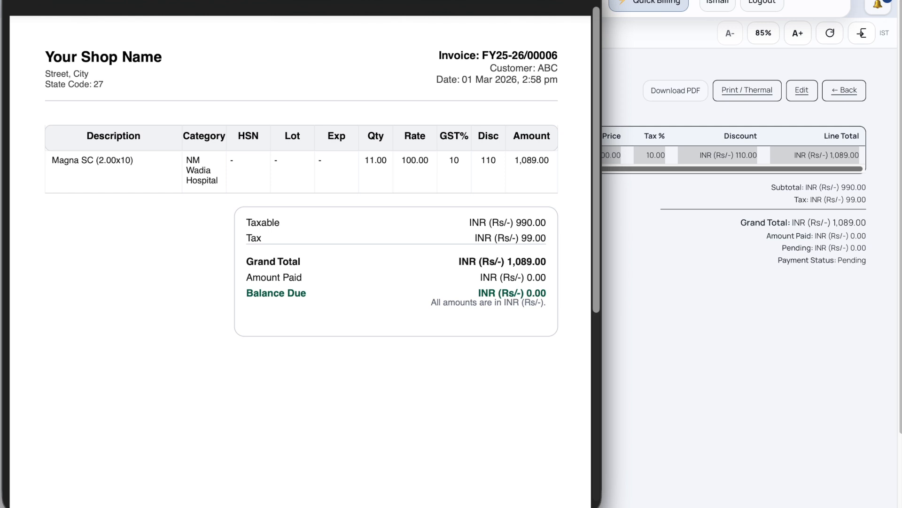
left_click(17, 0)
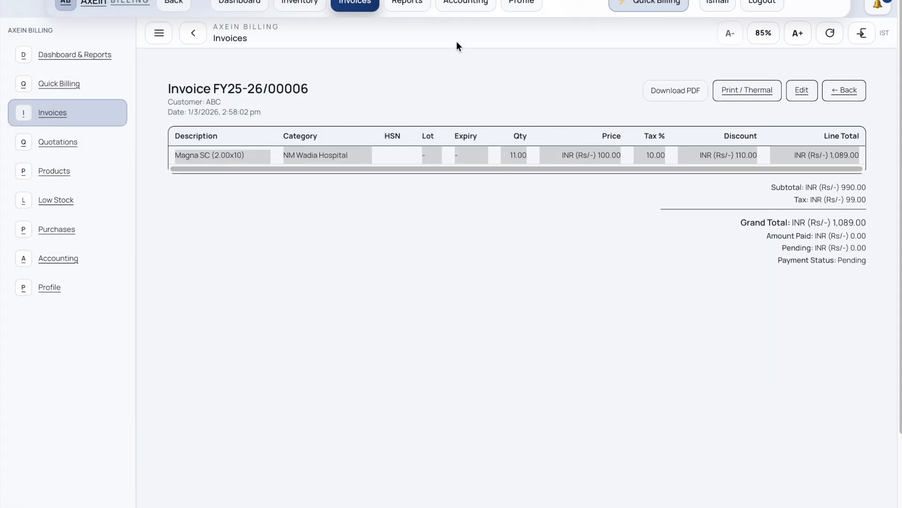
Open the products list from the inventory tools and look over the products and their categories.
left_click(301, 4)
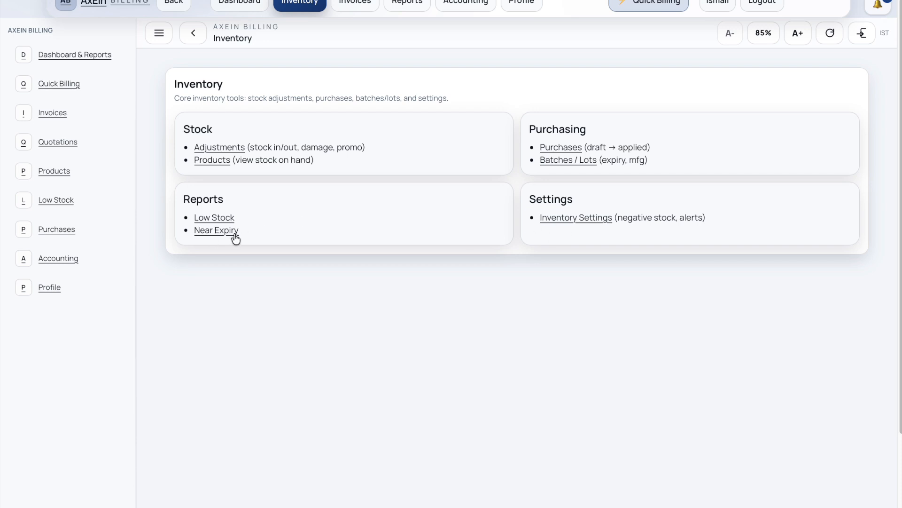
left_click(217, 162)
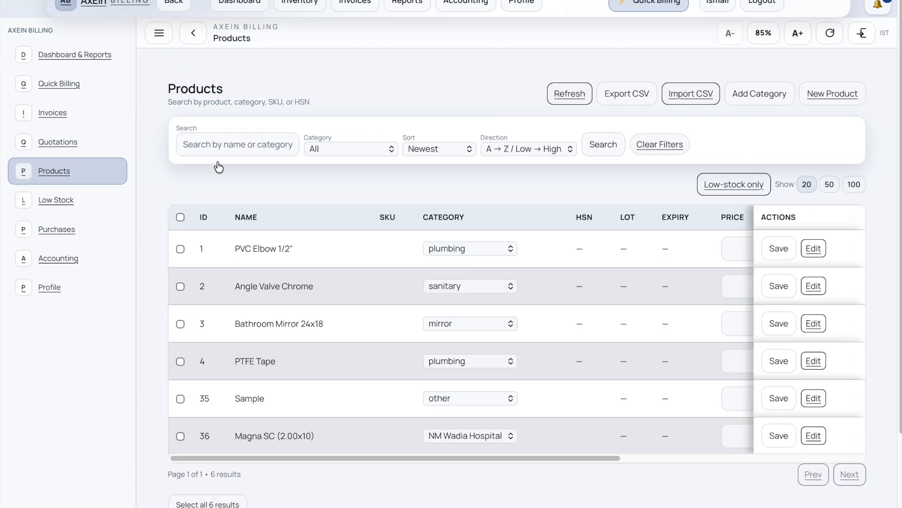
scroll(520, 220, "down", 2)
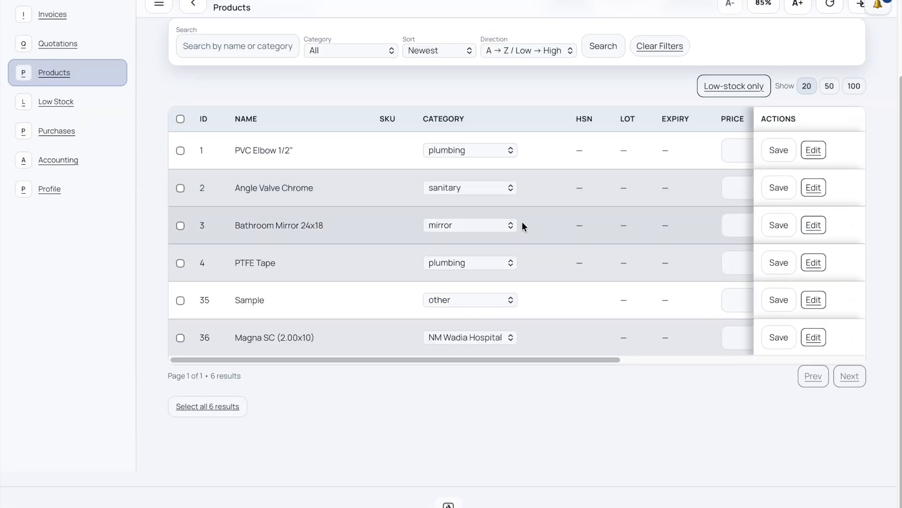
scroll(523, 222, "up", 3)
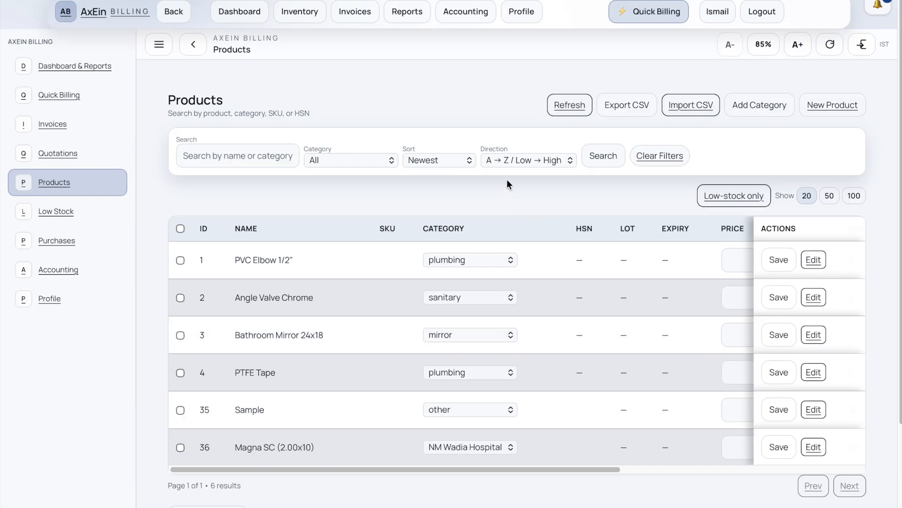
left_click(497, 259)
left_click(498, 259)
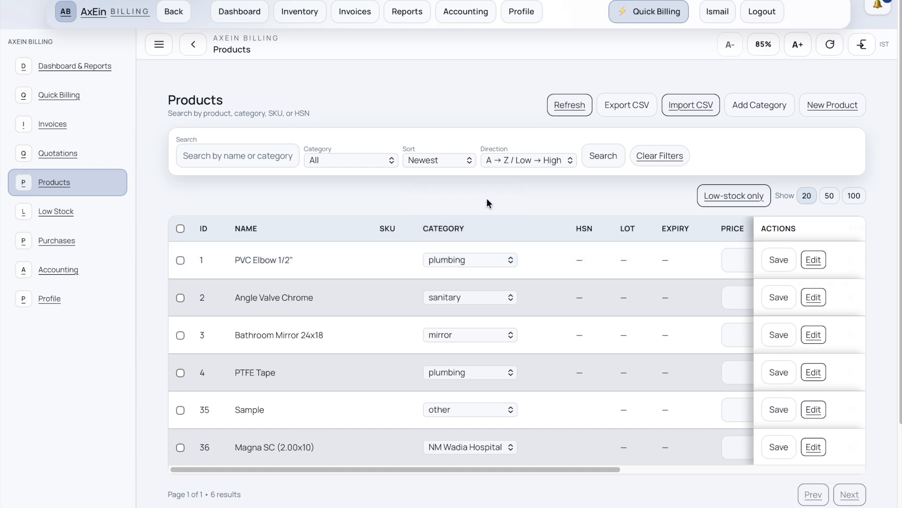
Start a new product named Medical Equipment.
left_click(832, 112)
left_click(289, 134)
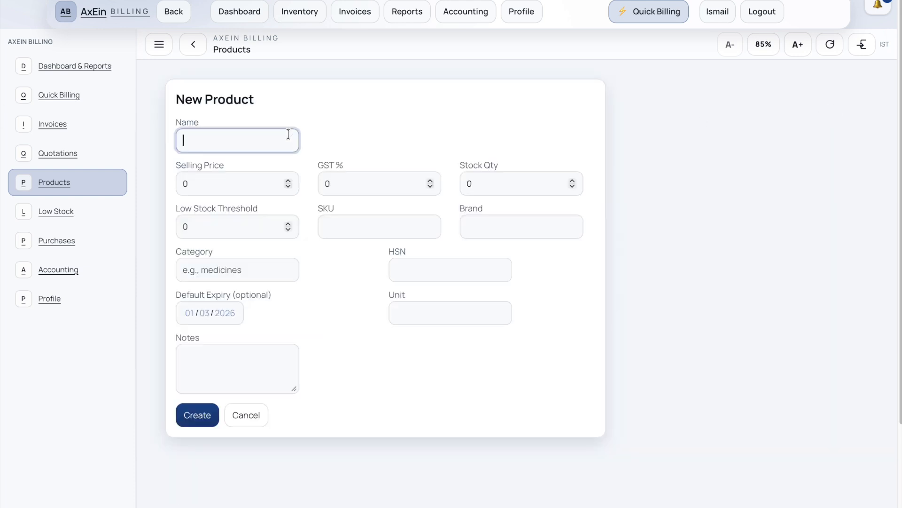
type("Medical Equipment")
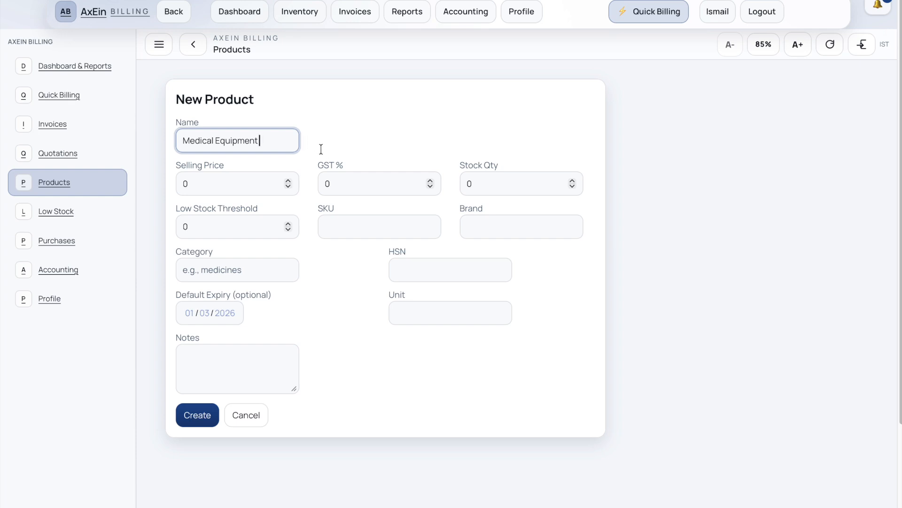
Set the new product's selling price to 110, GST to 10% and stock quantity to 100.
left_click(184, 185)
type("1")
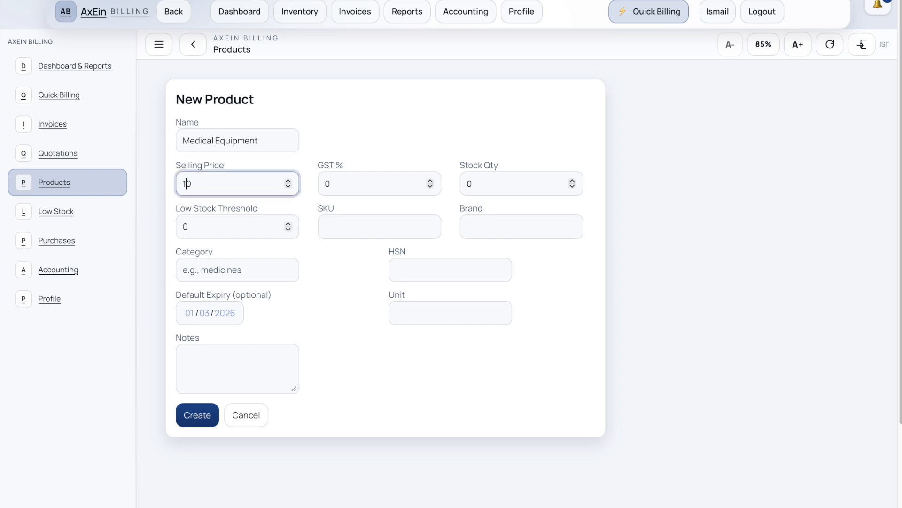
type("1")
left_click(322, 183)
type("1")
left_click(464, 181)
left_click_drag(467, 159, 498, 163)
left_click(468, 183)
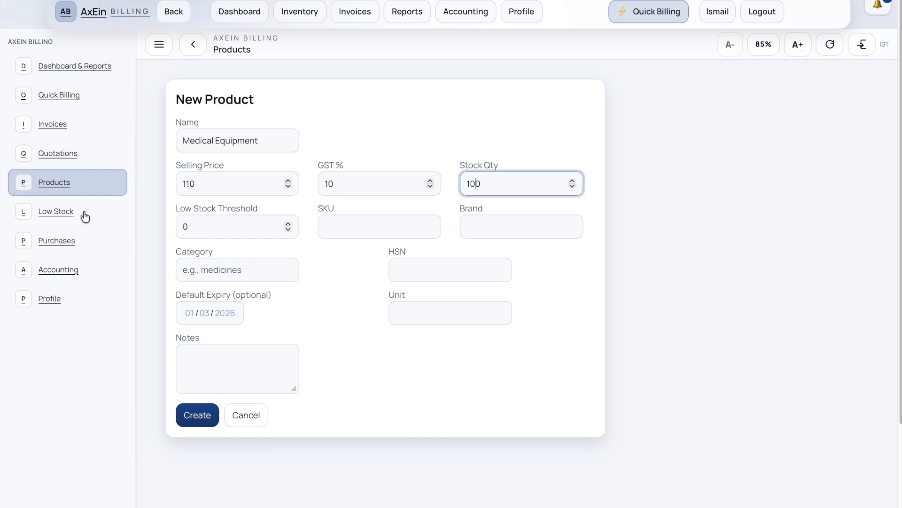
Set the new product's low stock threshold to 10.
left_click_drag(175, 209, 234, 209)
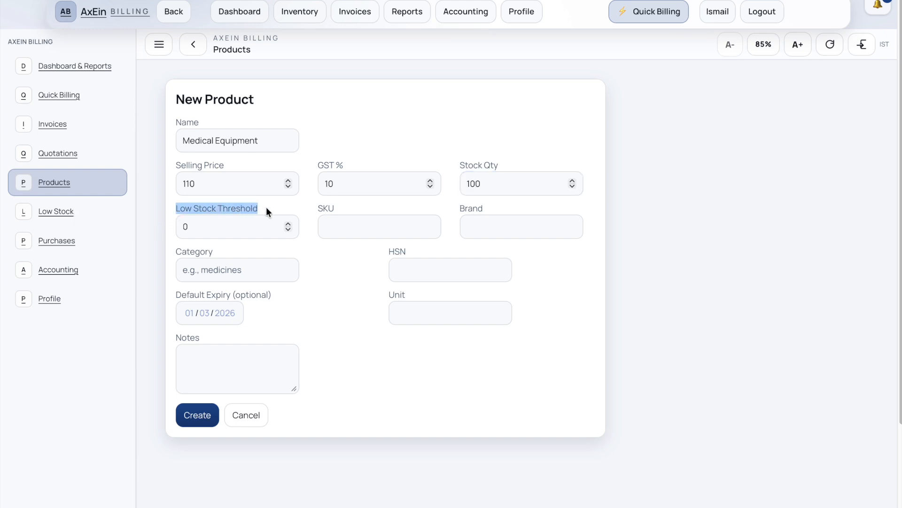
left_click(227, 207)
type("1")
left_click(183, 227)
type("1")
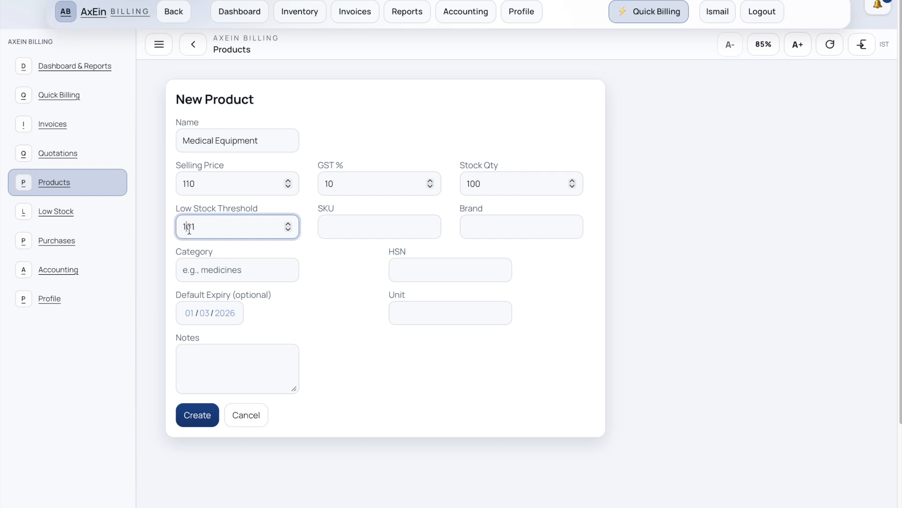
key("Delete")
key("Delete")
type("9")
key("BackSpace")
type("0")
Examine the low stock threshold, product name and SKU fields in the new product form.
left_click_drag(194, 203, 217, 205)
left_click(183, 209)
left_click(179, 208)
triple_click(176, 213)
left_click(222, 226)
left_click_drag(175, 208, 196, 211)
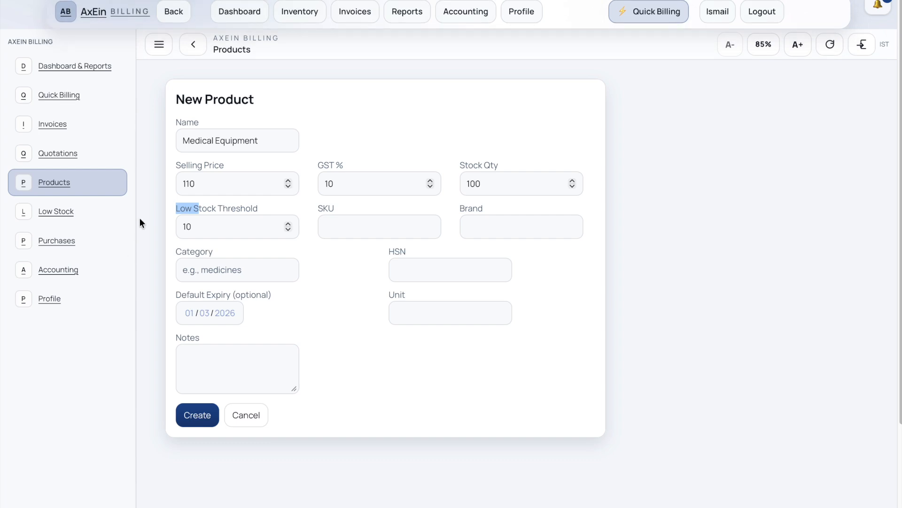
left_click(178, 225)
left_click_drag(183, 140, 260, 141)
left_click_drag(205, 226, 168, 228)
left_click(416, 221)
left_click_drag(307, 205, 331, 208)
left_click(331, 208)
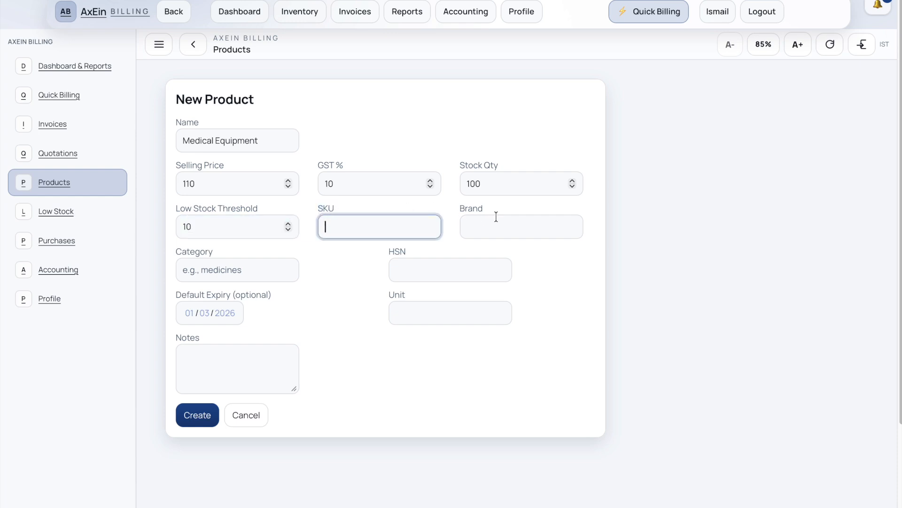
Enter Inamdar Hospital as the new product's category.
left_click(235, 279)
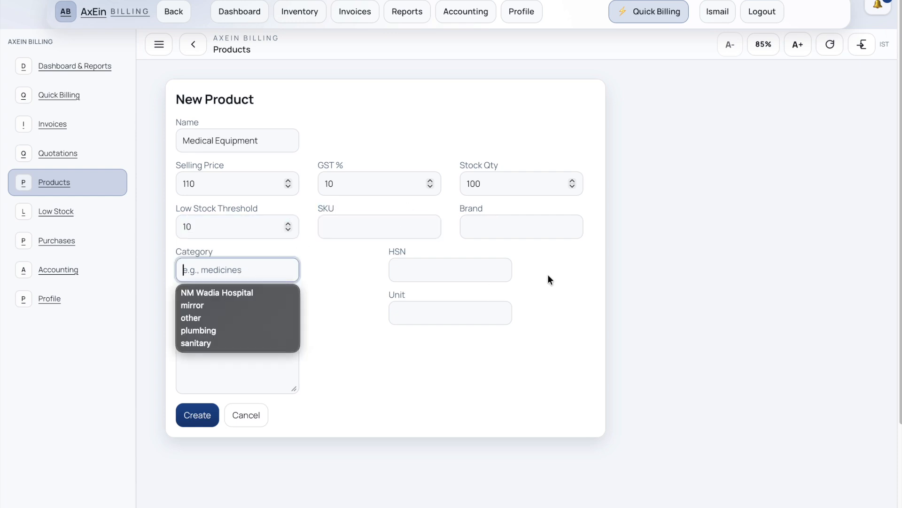
left_click(436, 270)
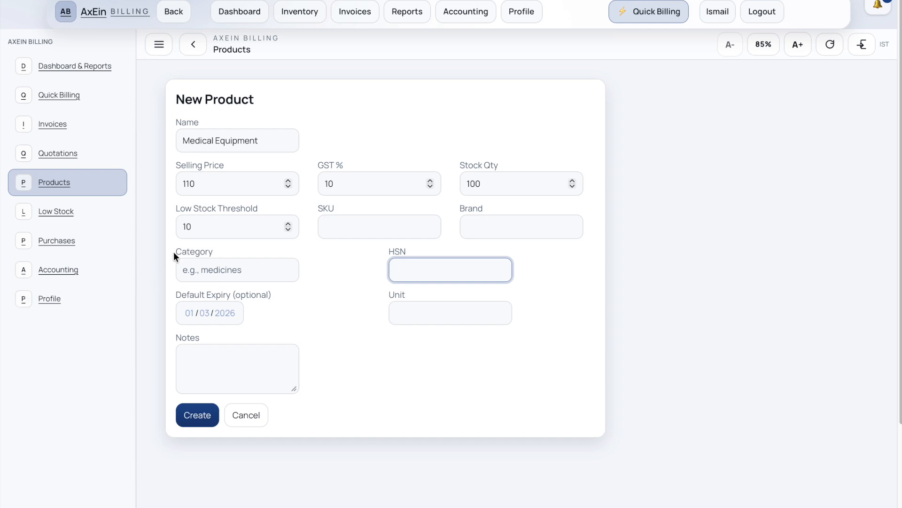
left_click(218, 270)
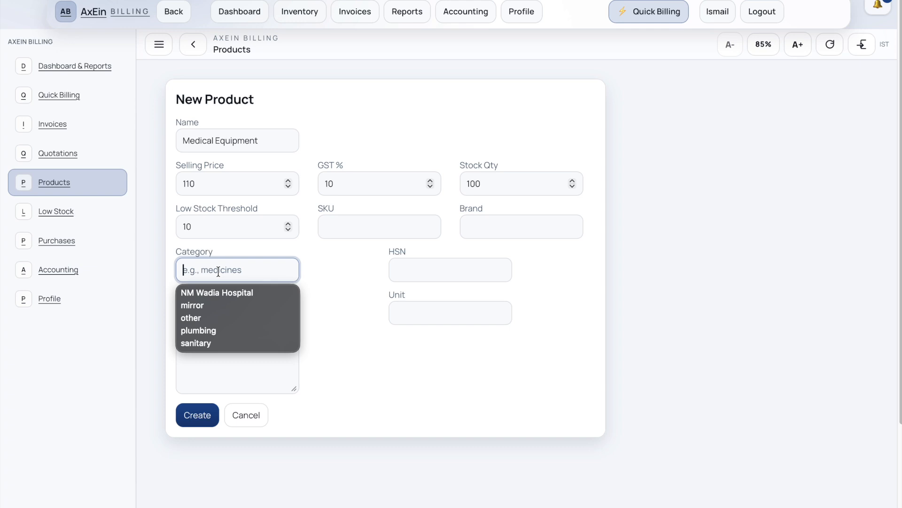
type("Inamdar Hospital")
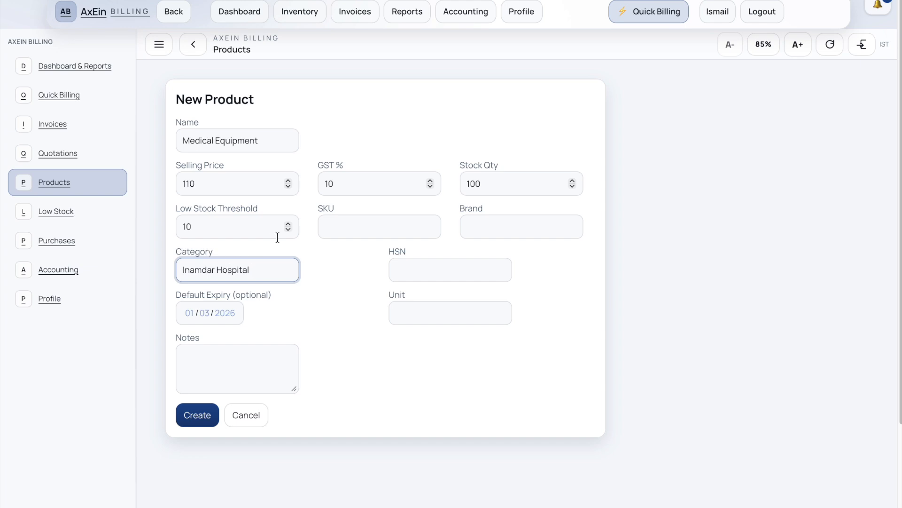
Set the new product's SKU to IH and its brand to Local.
left_click(377, 227)
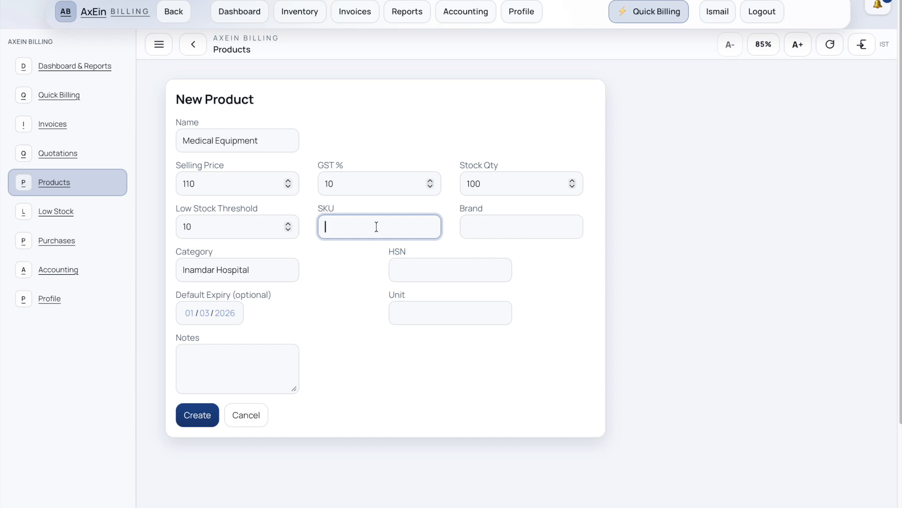
type("IH")
left_click(260, 134)
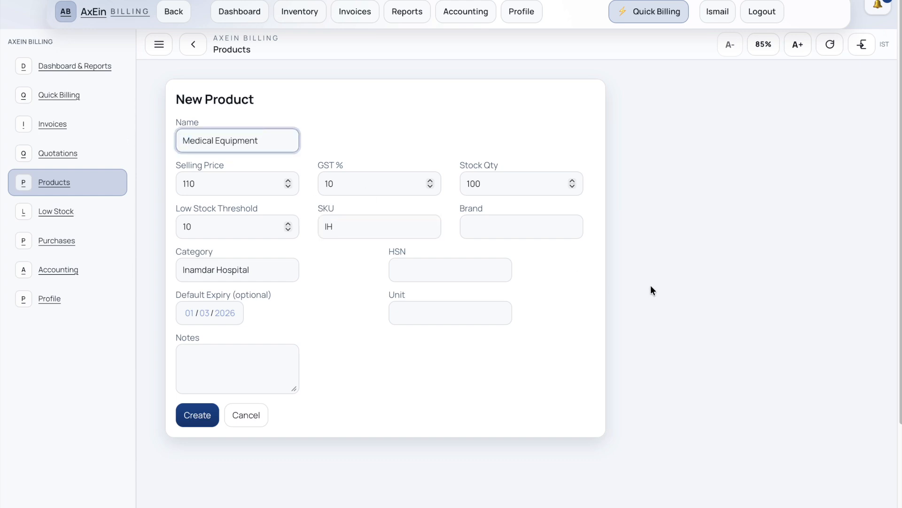
left_click(507, 229)
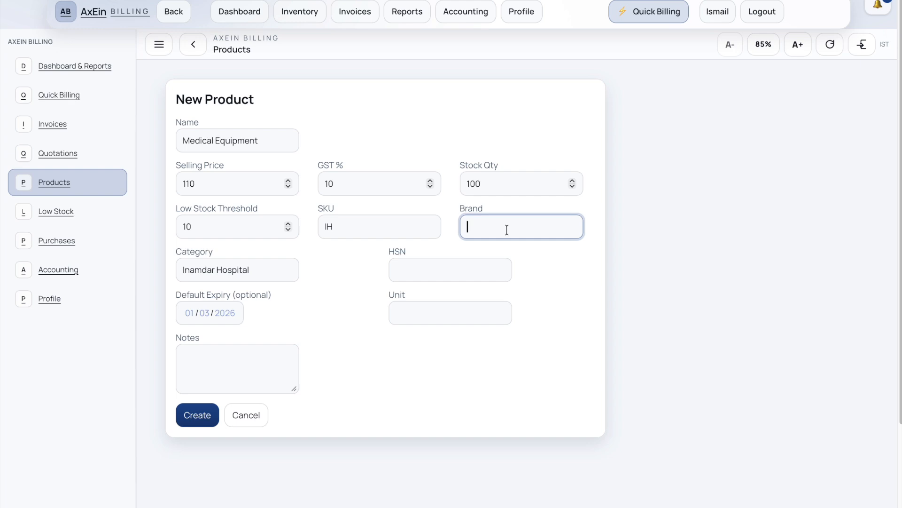
type("Local")
left_click(543, 292)
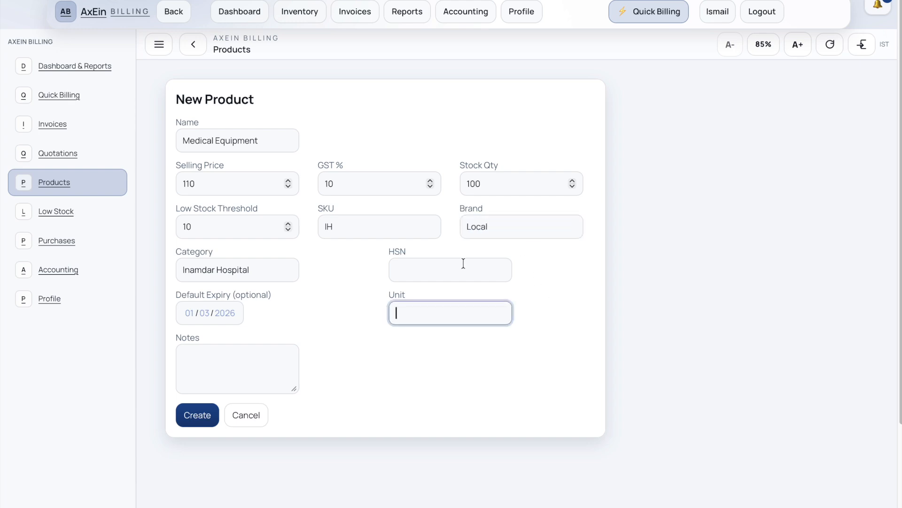
Set the product's default expiry to 04/03/2026 and create the product, leaving HSN, unit and notes empty.
double_click(383, 248)
left_click(434, 301)
left_click(217, 312)
left_click(222, 355)
left_click(296, 301)
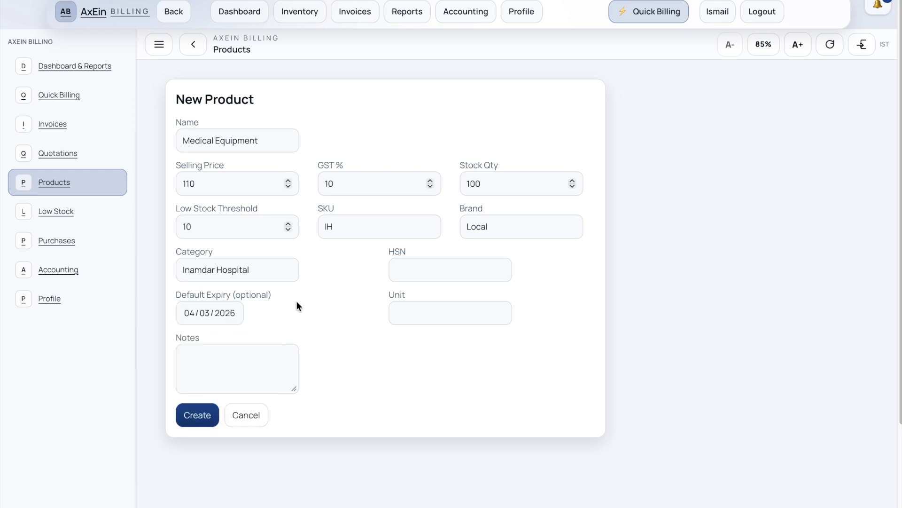
double_click(266, 282)
left_click(311, 302)
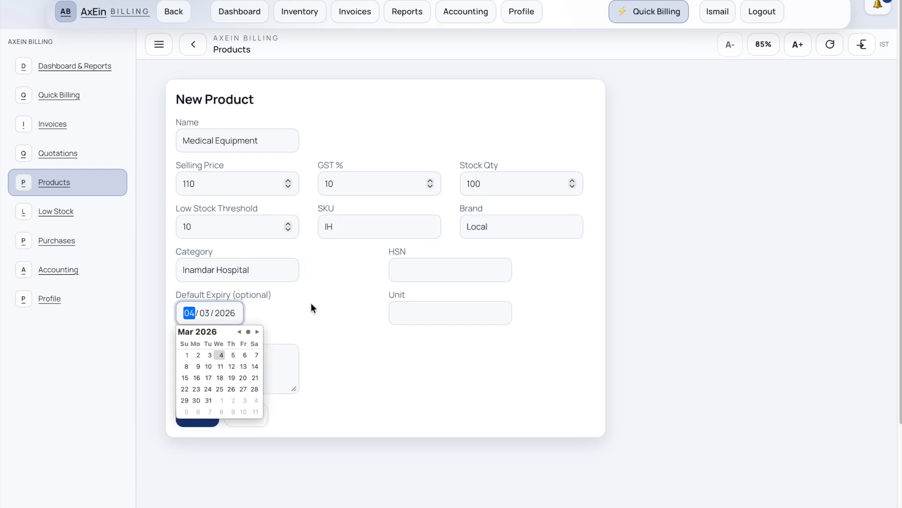
left_click(398, 353)
left_click(420, 422)
left_click(194, 422)
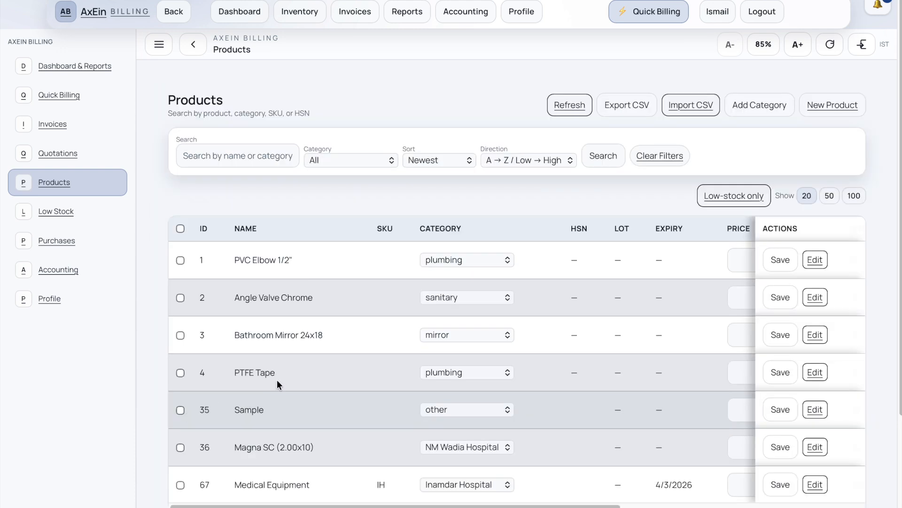
Examine the Medical Equipment product's name, SKU and category choices in the product list.
scroll(234, 495, "down", 2)
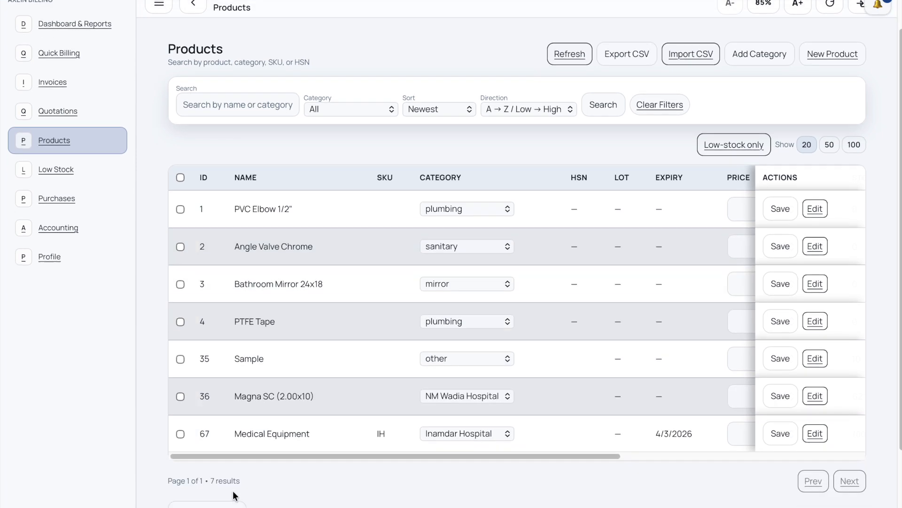
scroll(234, 430, "down", 2)
left_click_drag(235, 374, 325, 376)
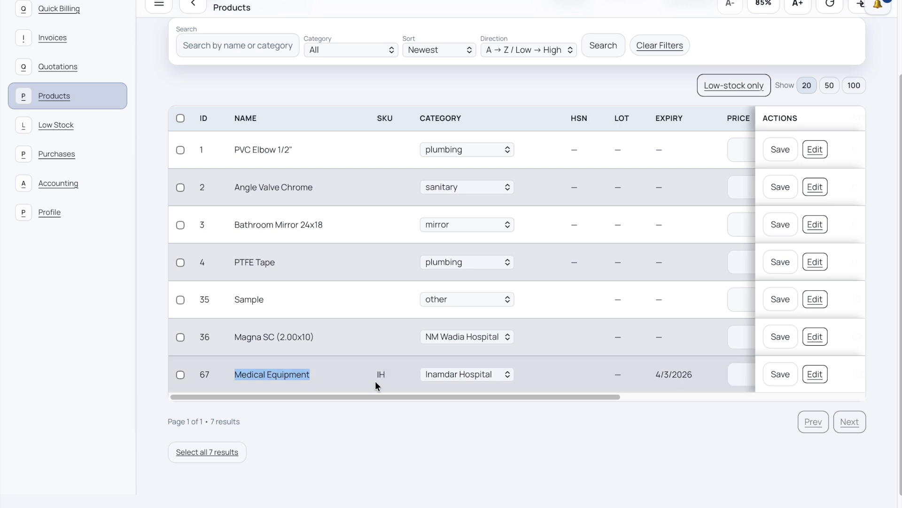
left_click_drag(386, 376, 377, 375)
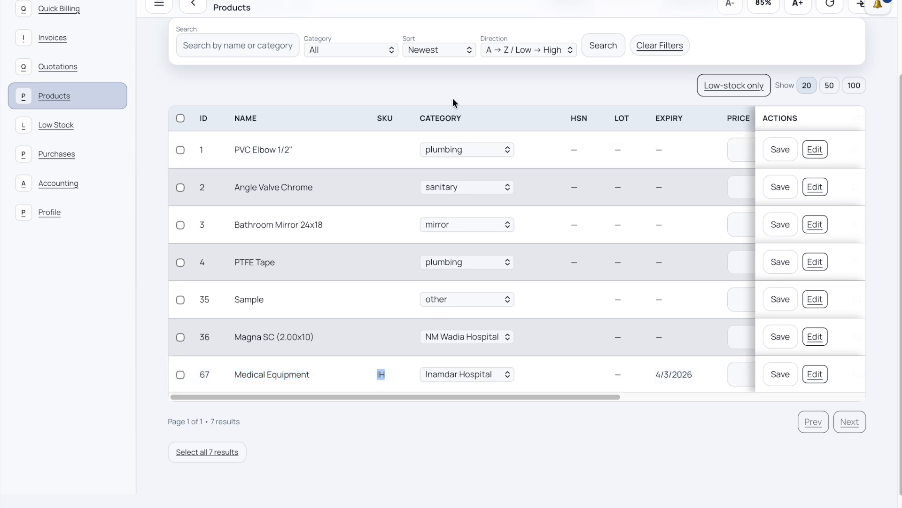
left_click_drag(470, 398, 127, 421)
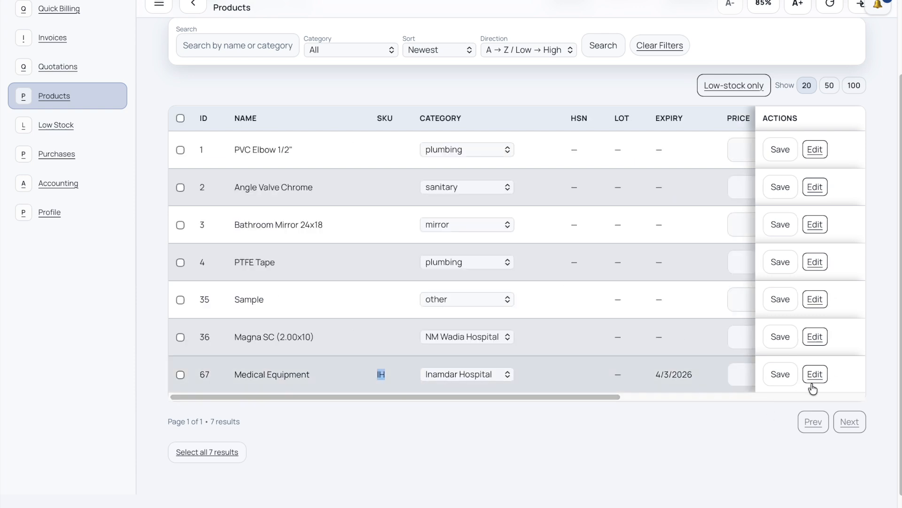
left_click(461, 375)
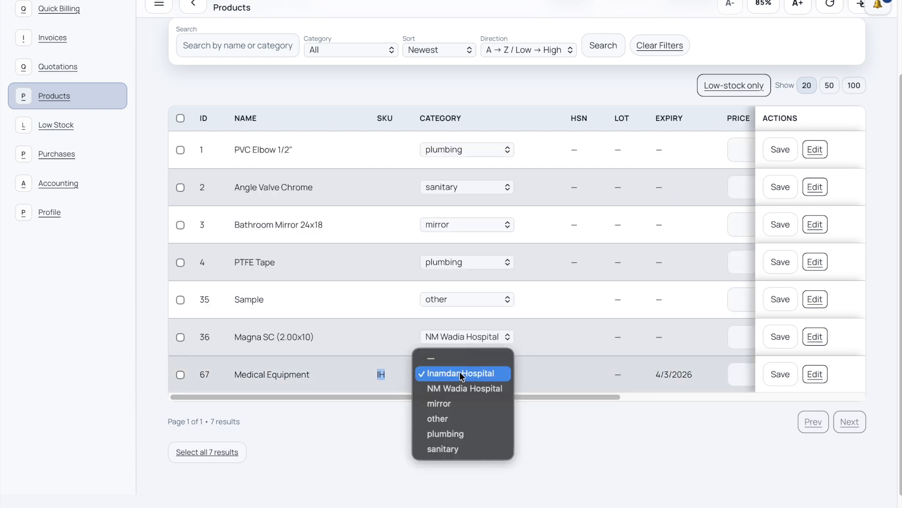
left_click(526, 395)
left_click(486, 375)
Inspect the price and stock columns of the Medical Equipment product.
left_click_drag(564, 397, 671, 398)
left_click(597, 383)
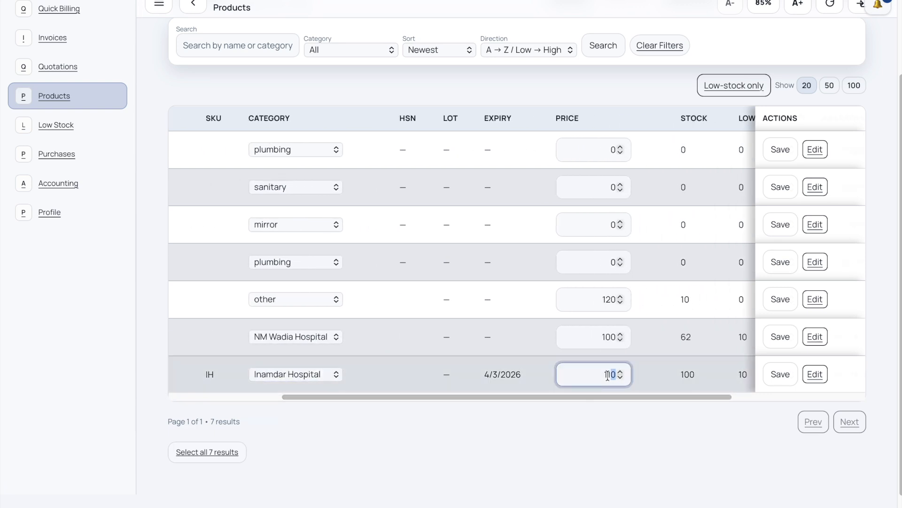
double_click(600, 375)
left_click_drag(603, 396, 403, 379)
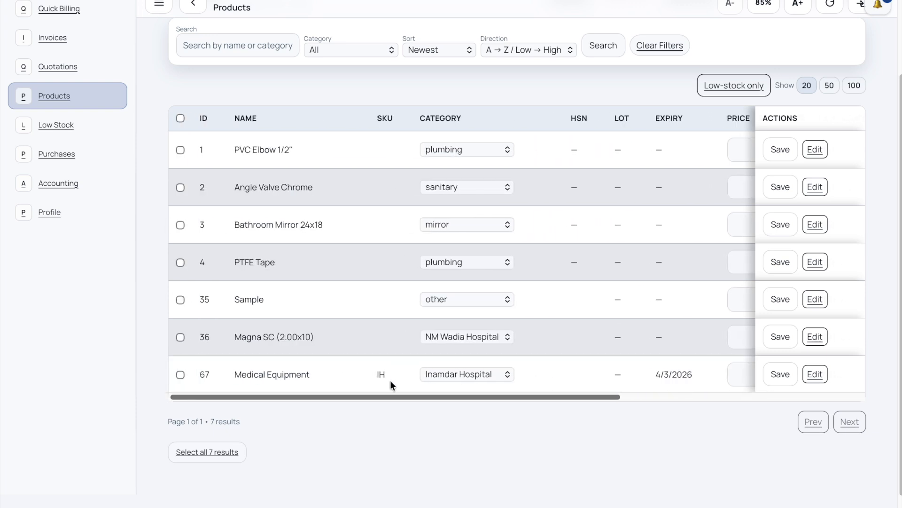
left_click_drag(297, 397, 225, 379)
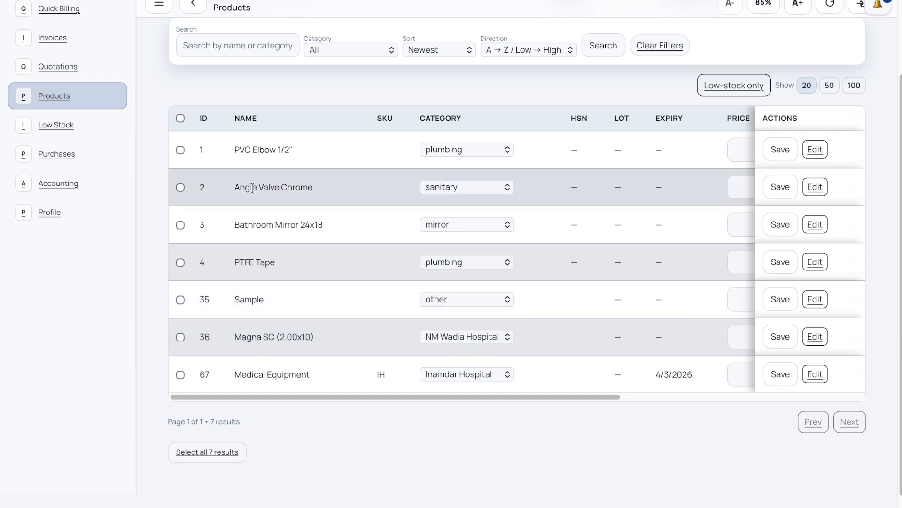
Select all products in the list, export the selection and check the exported products spreadsheet.
left_click(180, 118)
left_click(181, 119)
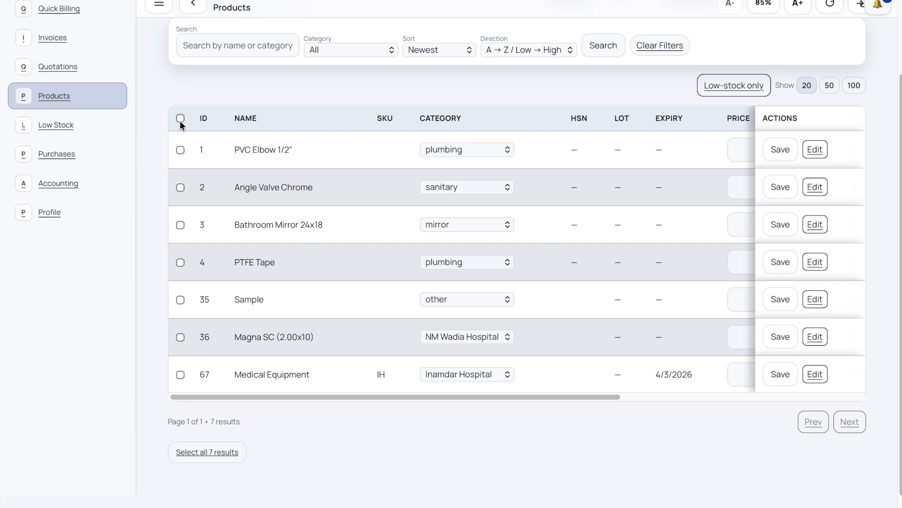
left_click(180, 119)
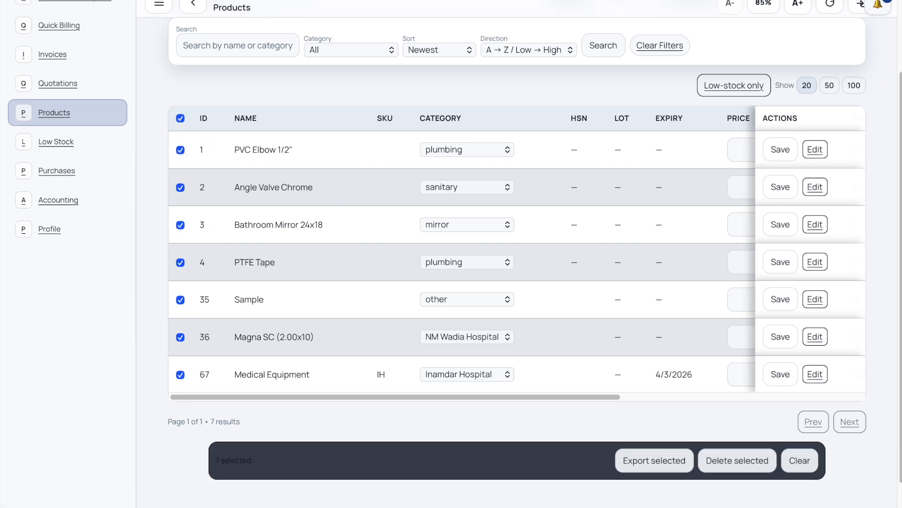
left_click(655, 463)
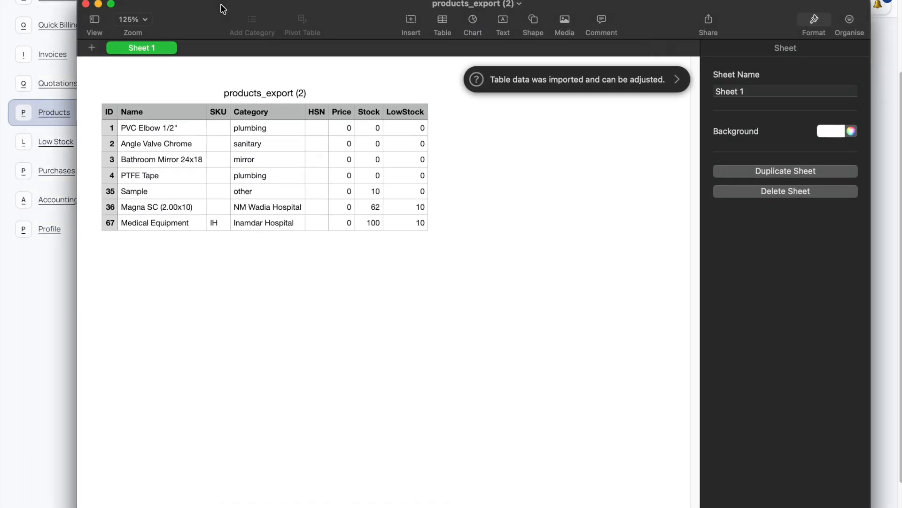
left_click(183, 122)
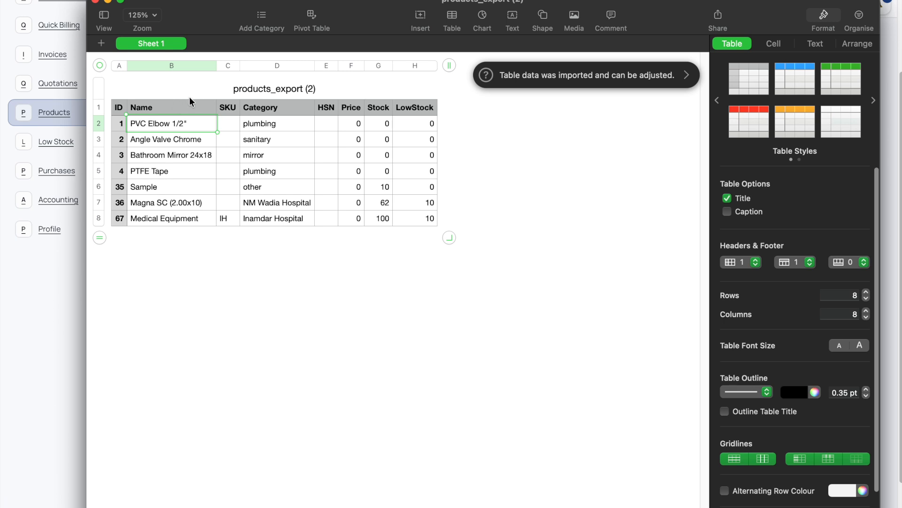
left_click_drag(187, 109, 441, 199)
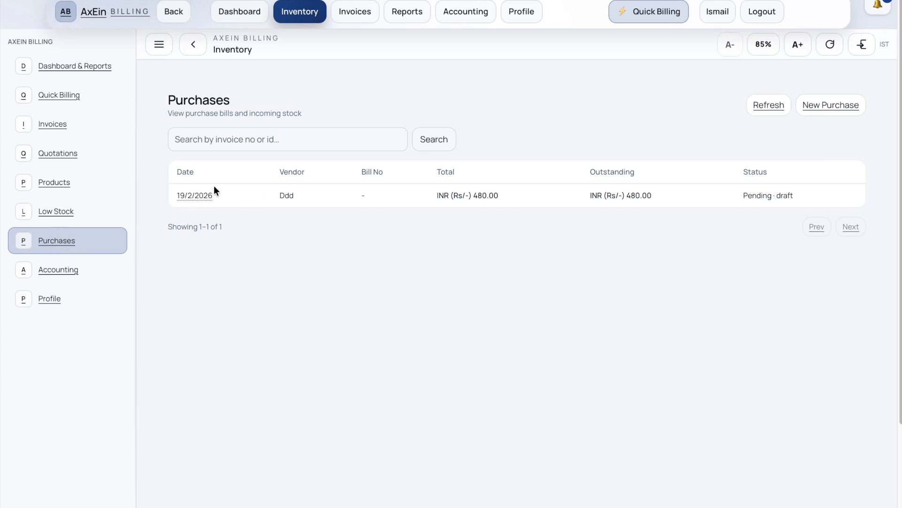
Review the purchases list and the details of the purchase dated 19/2/2026, and return to the list.
left_click_drag(238, 101, 159, 96)
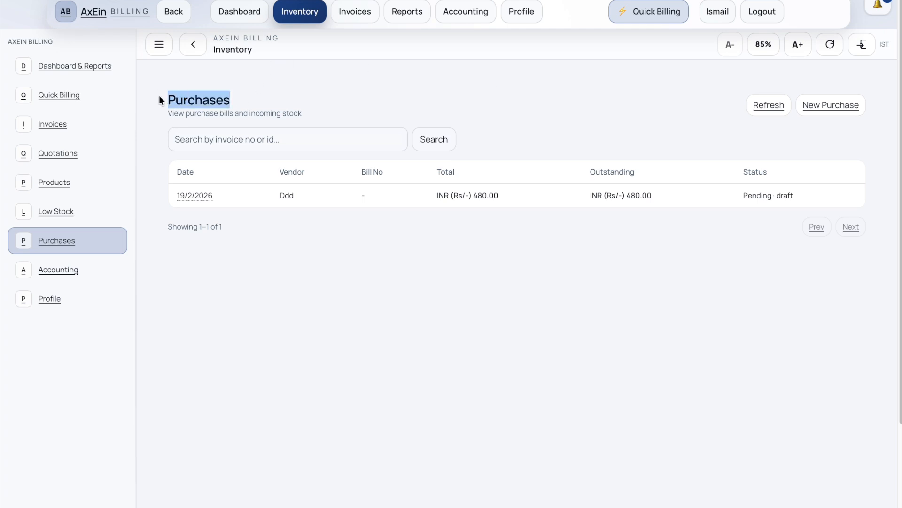
left_click(220, 103)
double_click(220, 103)
left_click_drag(305, 174, 297, 177)
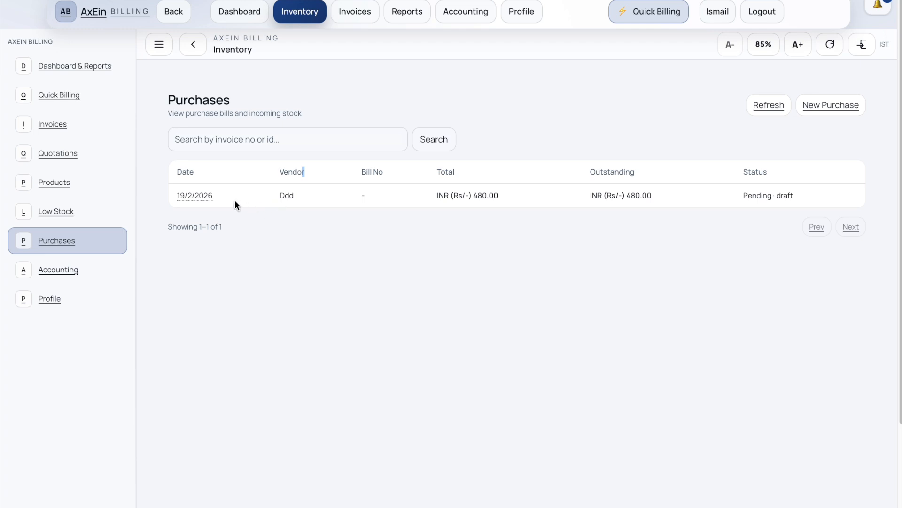
left_click(192, 196)
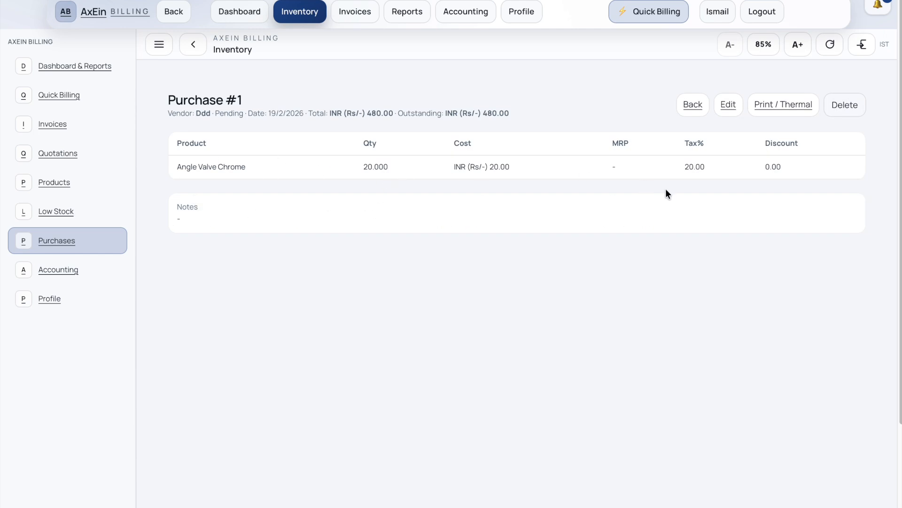
left_click(693, 104)
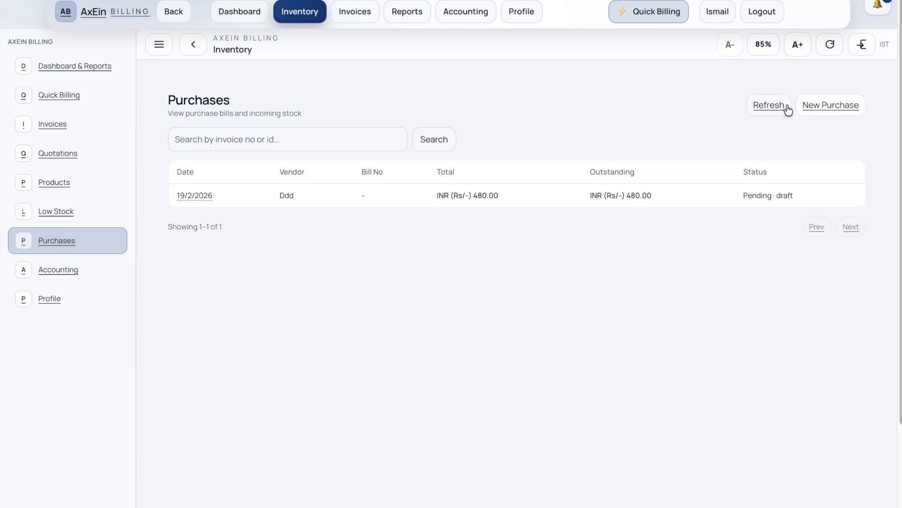
Start a new purchase with vendor Akbar Traders and invoice number P-111.
left_click(818, 110)
scroll(220, 206, "down", 3)
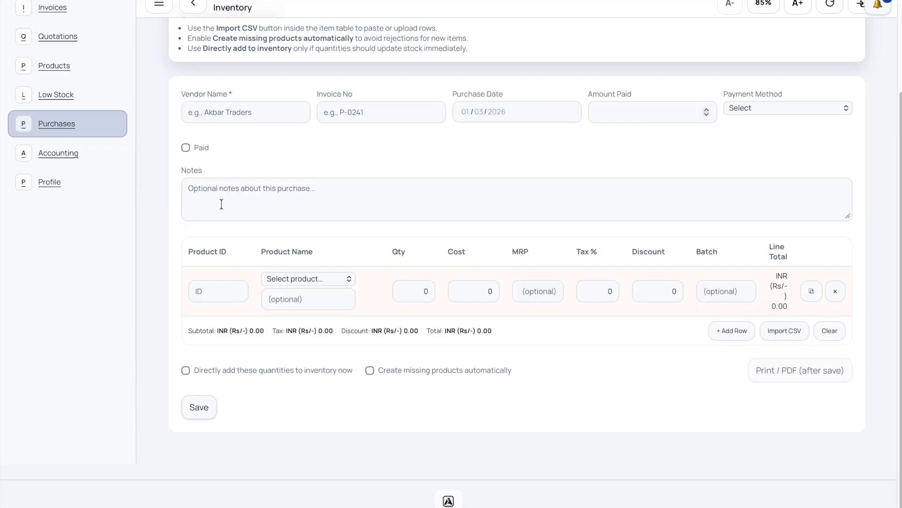
left_click(239, 114)
type("Akv")
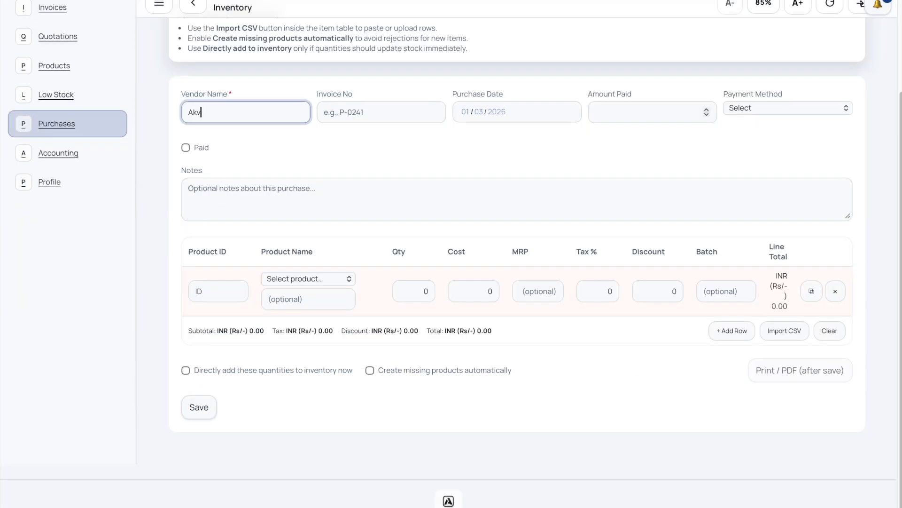
key("BackSpace")
type("bar Traders")
left_click(332, 112)
type("P-111")
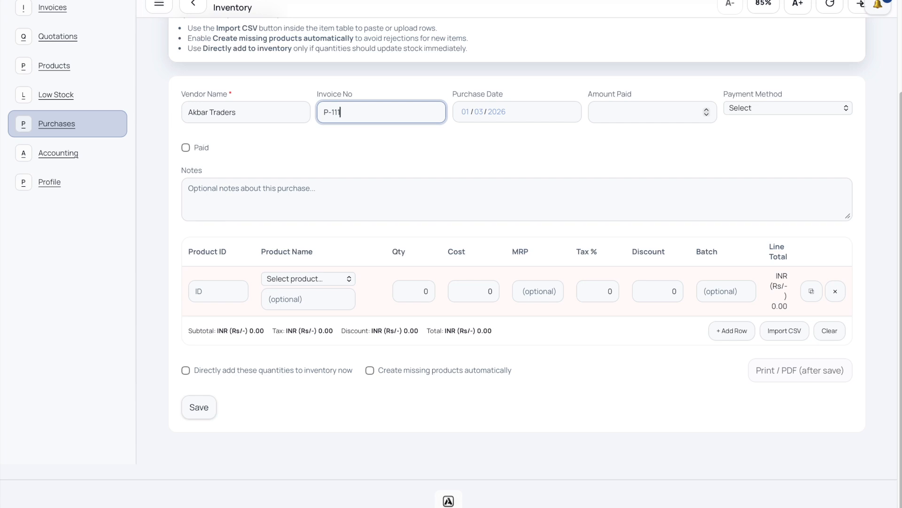
Set the purchase date to 17/03/2026, amount paid to 1000 and payment method to UPI, and mark the purchase as paid.
left_click(476, 113)
left_click(479, 175)
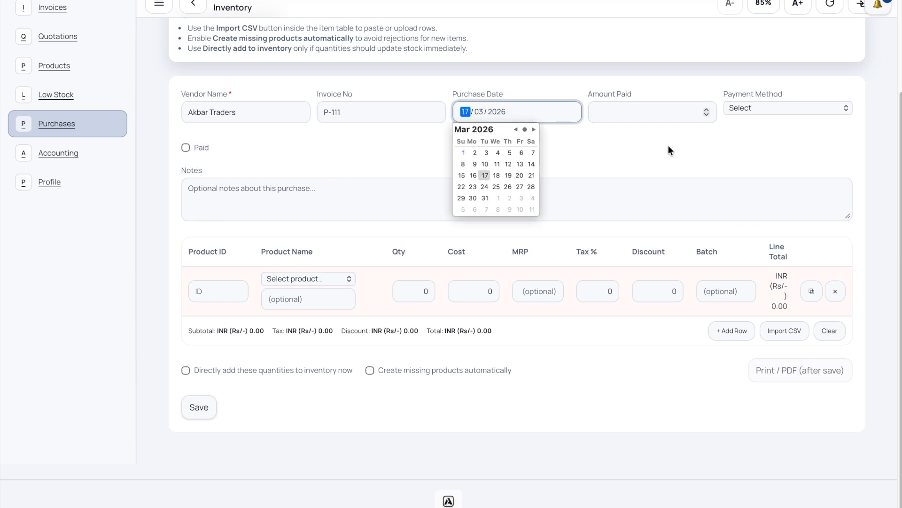
left_click(679, 116)
type("1000")
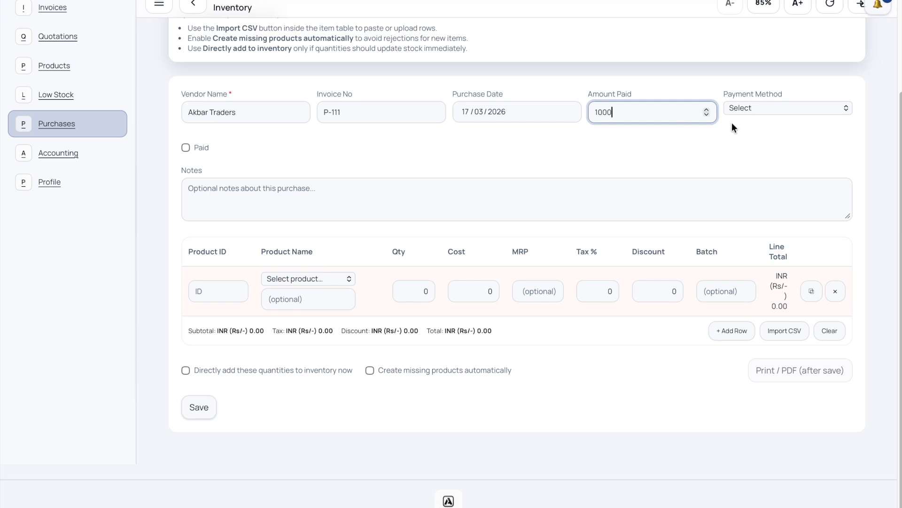
left_click(738, 109)
left_click(758, 139)
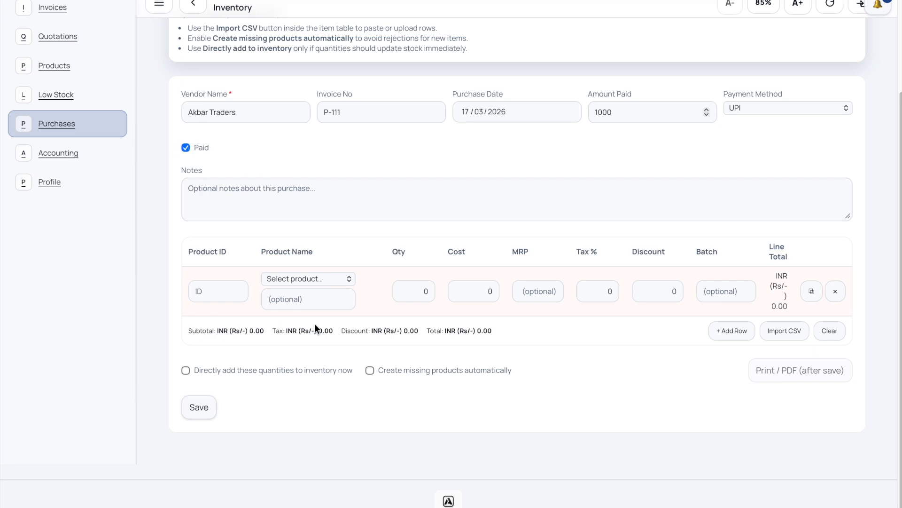
Choose Magna SC (2.00x10) as the purchased product with quantity 10 and cost 220.
left_click(322, 278)
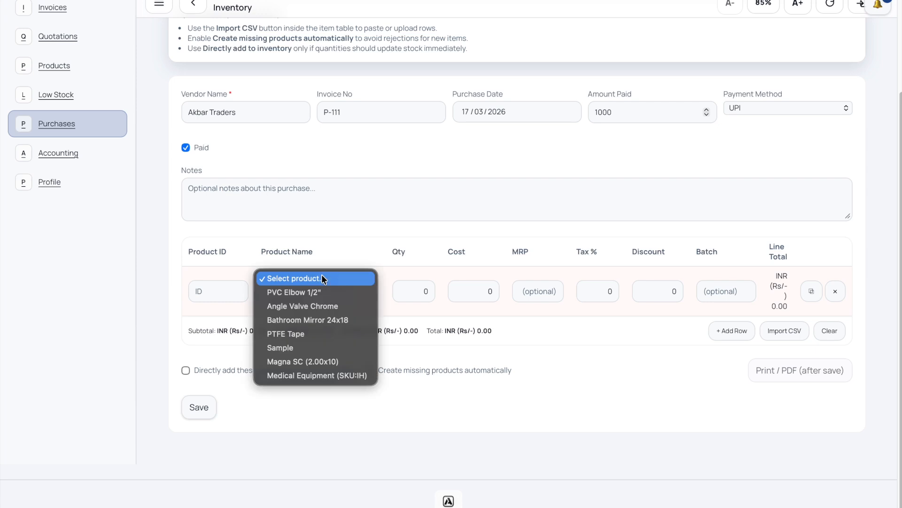
left_click(309, 359)
left_click(416, 291)
type("10")
left_click(472, 290)
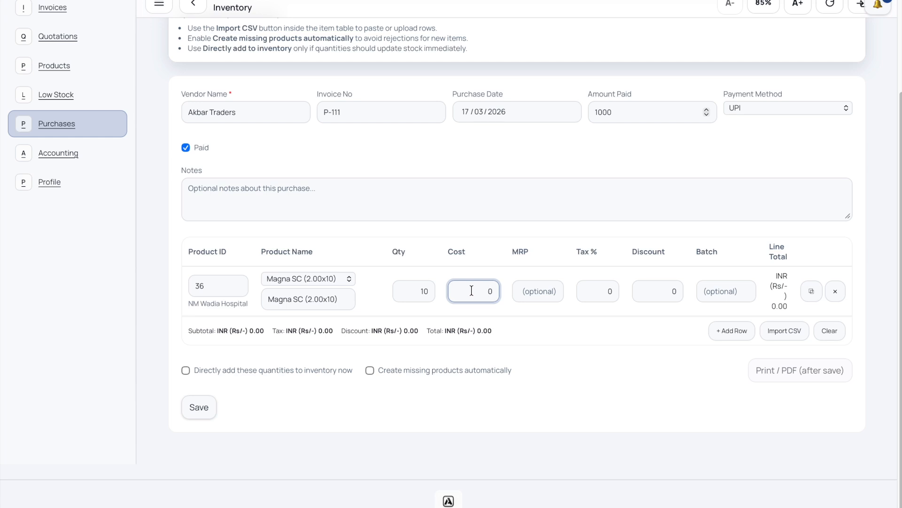
type("220")
Set the item's tax to 10%, discount to 10 and batch to AV-123, leaving MRP empty.
left_click(536, 292)
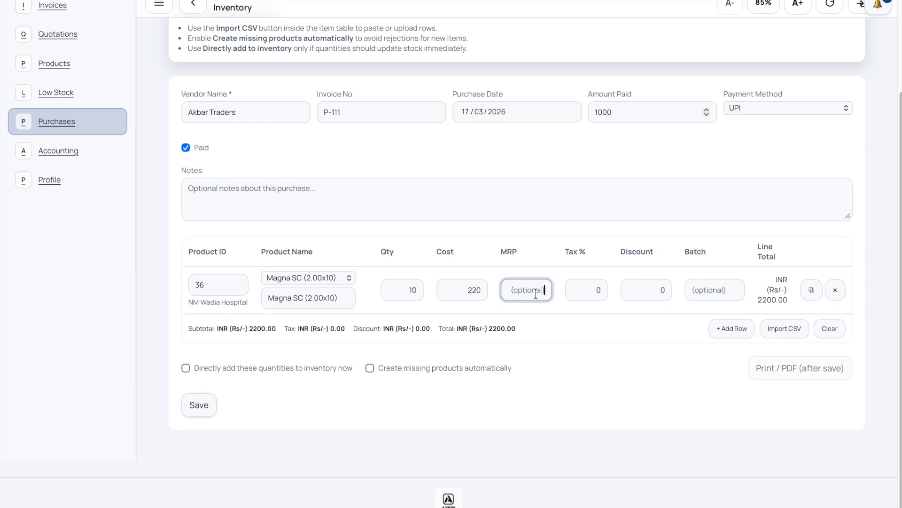
left_click_drag(416, 271, 458, 252)
left_click(457, 283)
left_click(510, 294)
type("1")
key("BackSpace")
left_click(578, 286)
type("1")
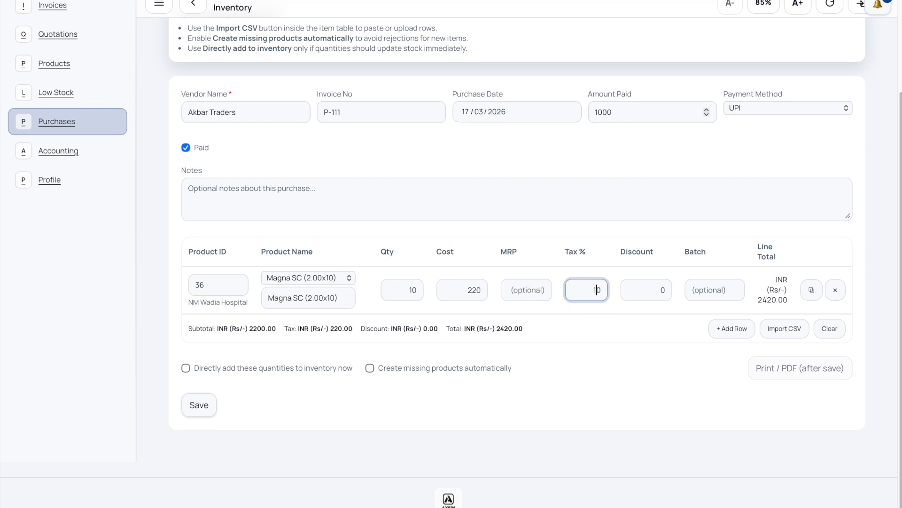
left_click(661, 291)
type("1")
left_click(718, 285)
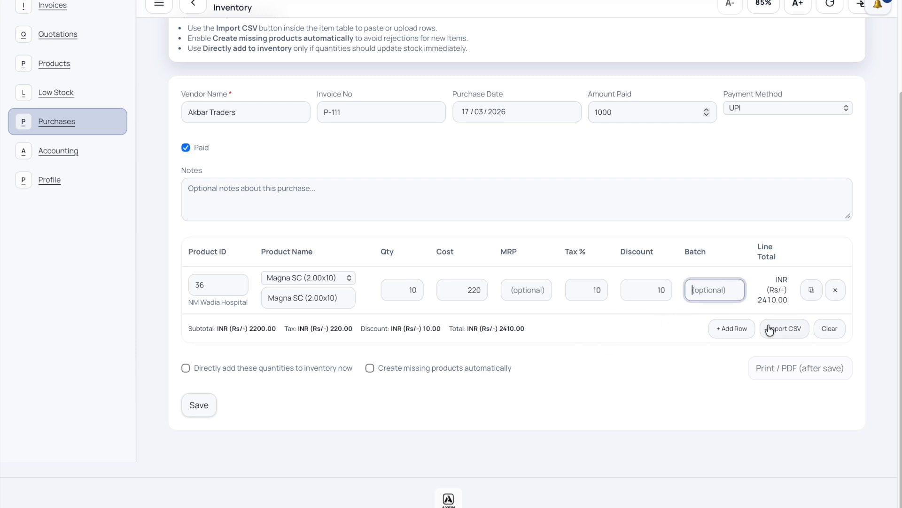
type("AV-123")
Enable adding the quantities directly to inventory and creating missing products automatically, and save the purchase.
left_click(205, 371)
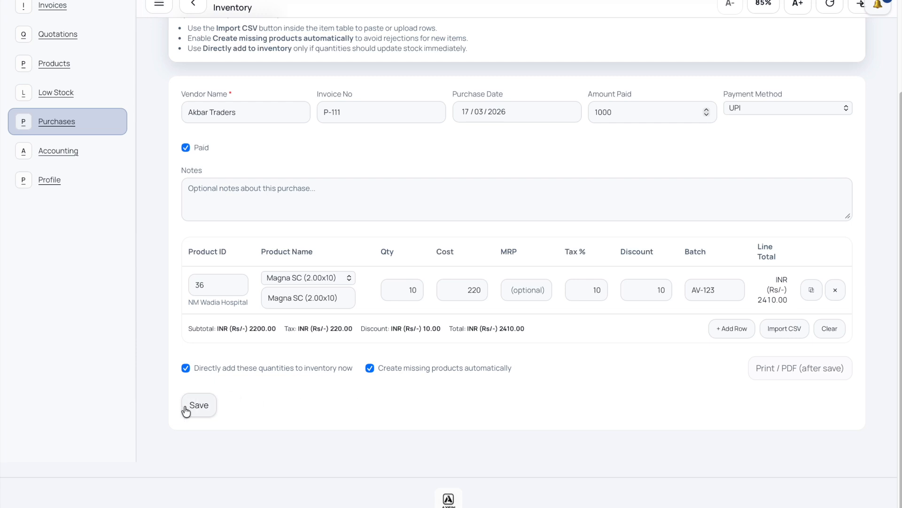
left_click(420, 364)
triple_click(305, 300)
left_click_drag(340, 297, 221, 296)
left_click(249, 392)
left_click(199, 405)
scroll(419, 387, "up", 3)
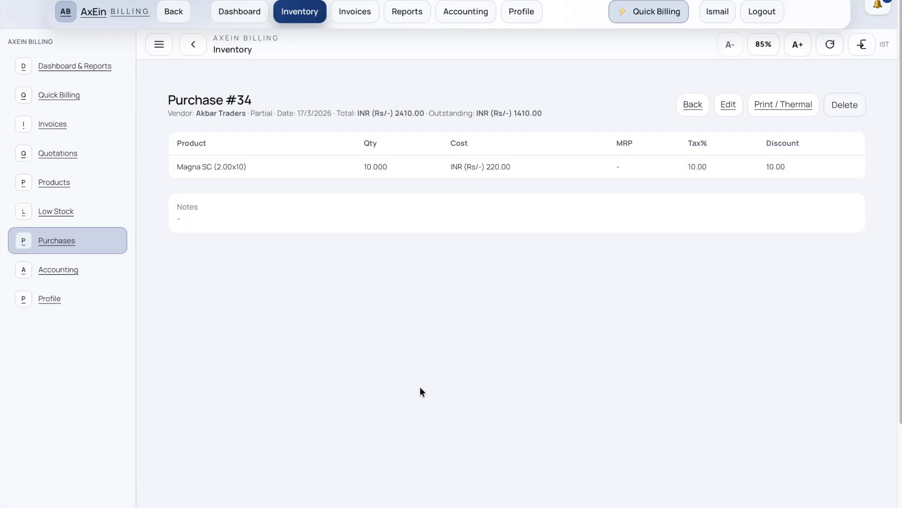
Review the saved purchase's heading and examine its purchase voucher in the A4 print preview.
left_click_drag(169, 95, 275, 110)
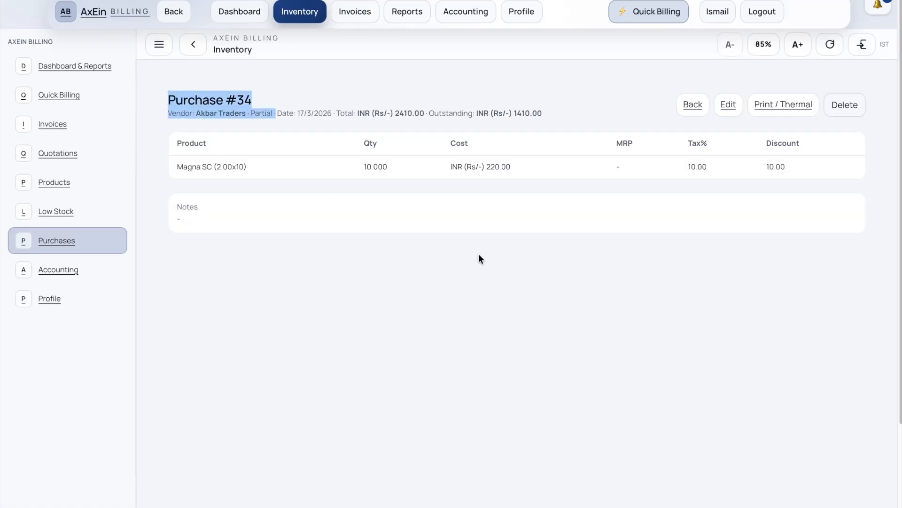
left_click(782, 108)
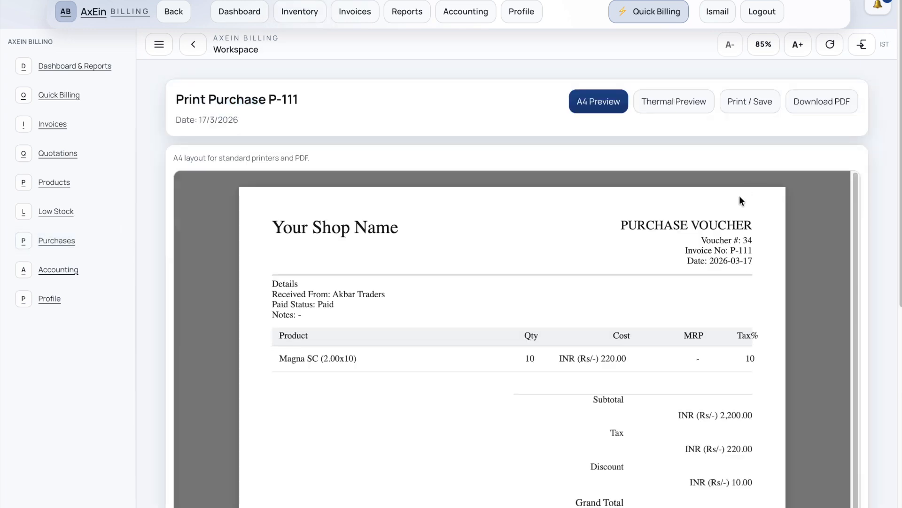
scroll(745, 204, "down", 3)
scroll(750, 199, "up", 3)
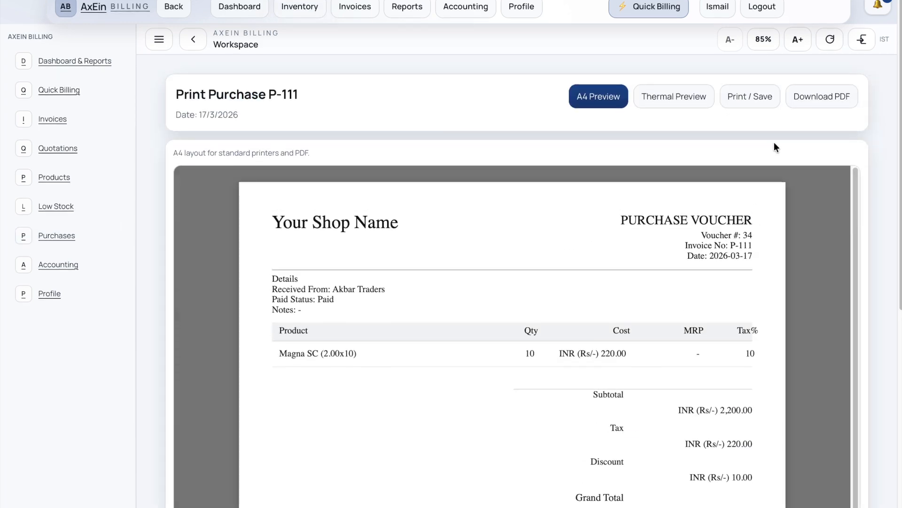
scroll(774, 142, "down", 5)
scroll(773, 126, "up", 3)
scroll(710, 230, "down", 4)
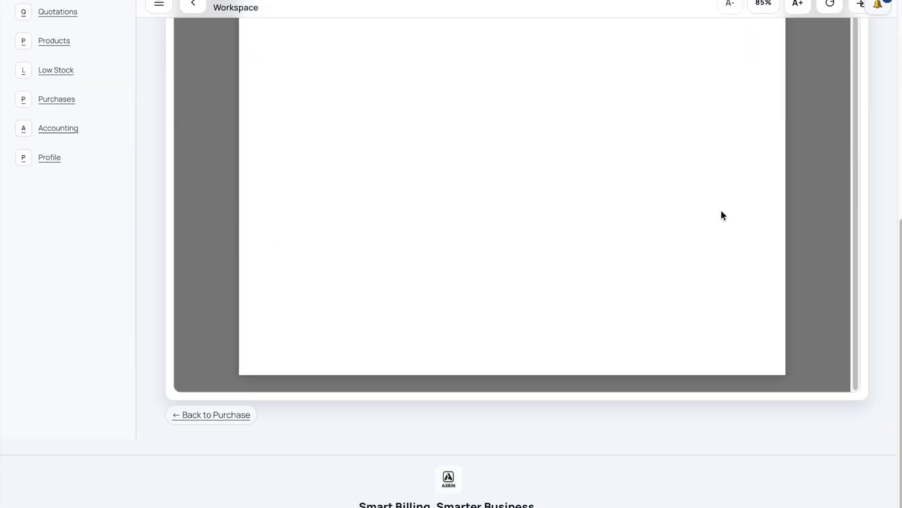
scroll(388, 317, "up", 5)
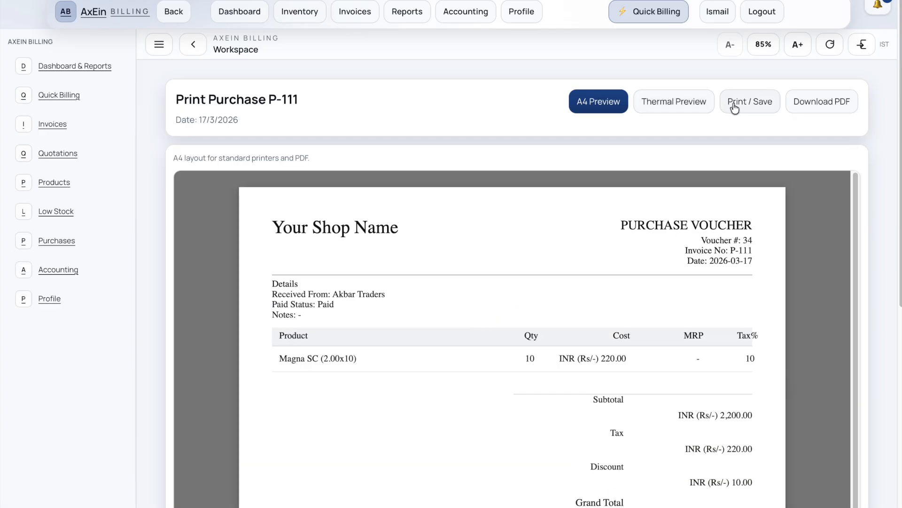
Export the purchase voucher P-111 as a PDF, examine the full document, and return to the print page.
left_click(818, 106)
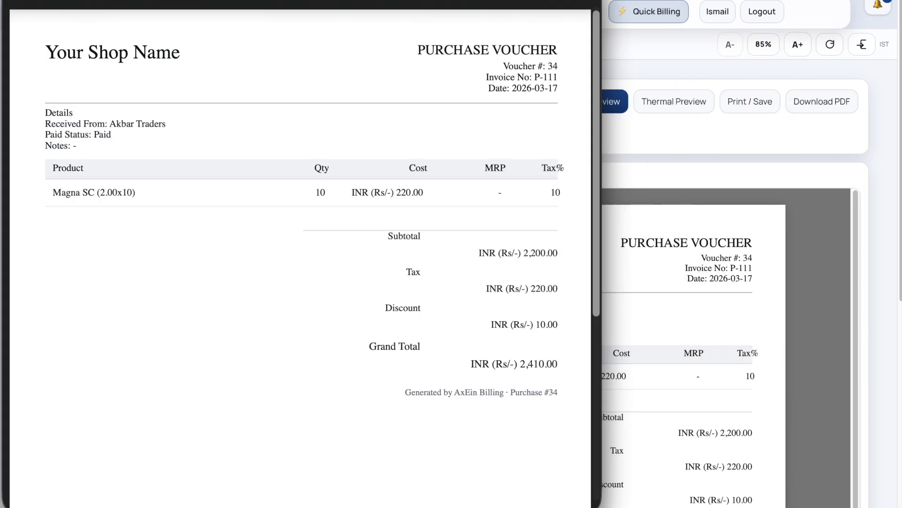
scroll(529, 269, "down", 2)
scroll(528, 269, "down", 5)
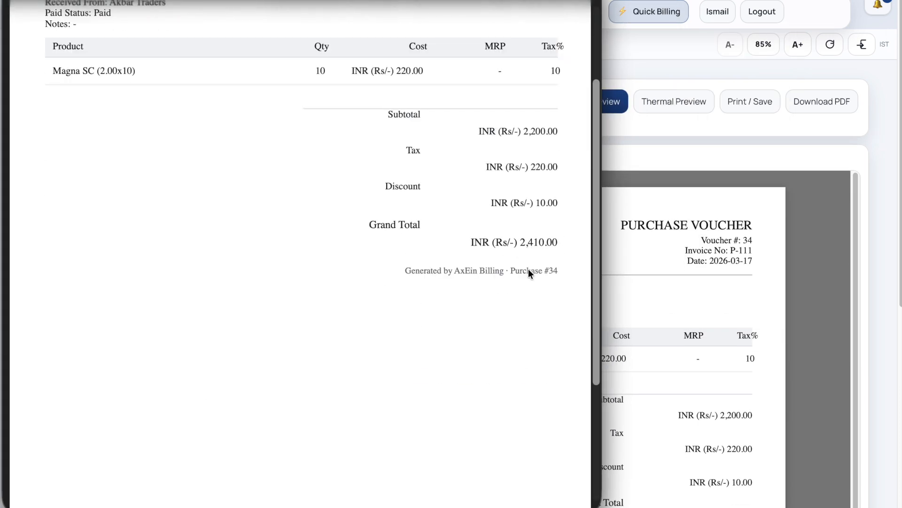
scroll(526, 276, "up", 6)
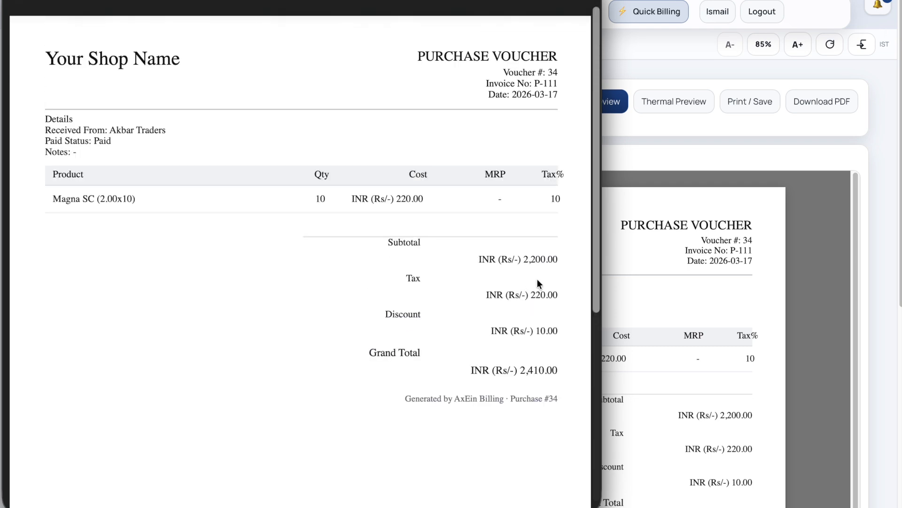
left_click(845, 203)
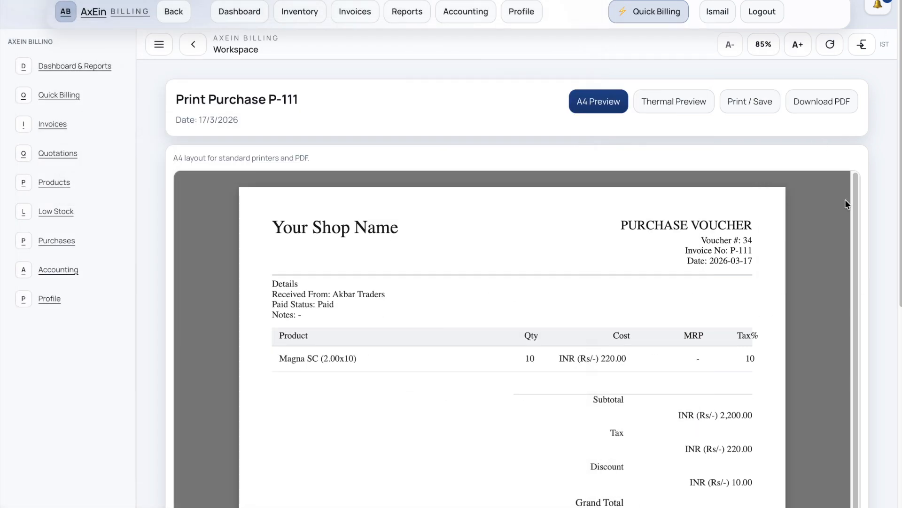
Examine the purchase's thermal receipt layout on 80mm paper.
left_click(659, 103)
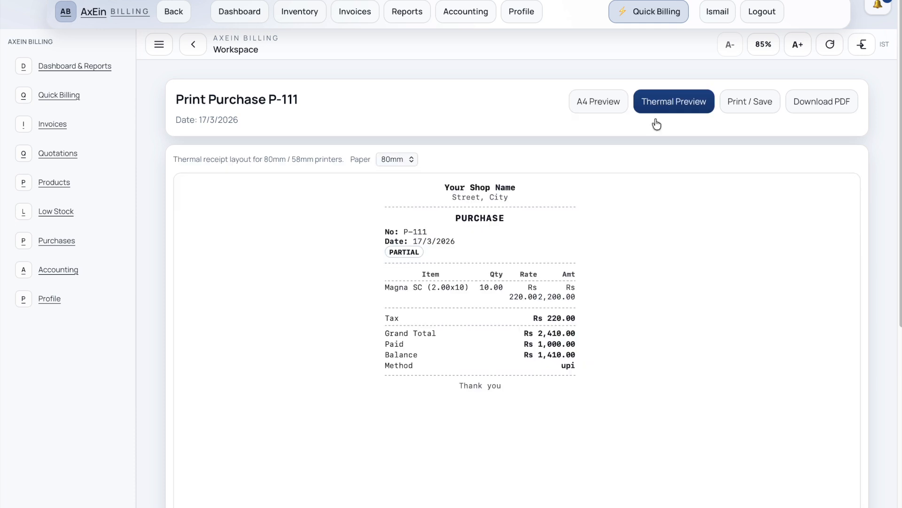
scroll(573, 216, "down", 2)
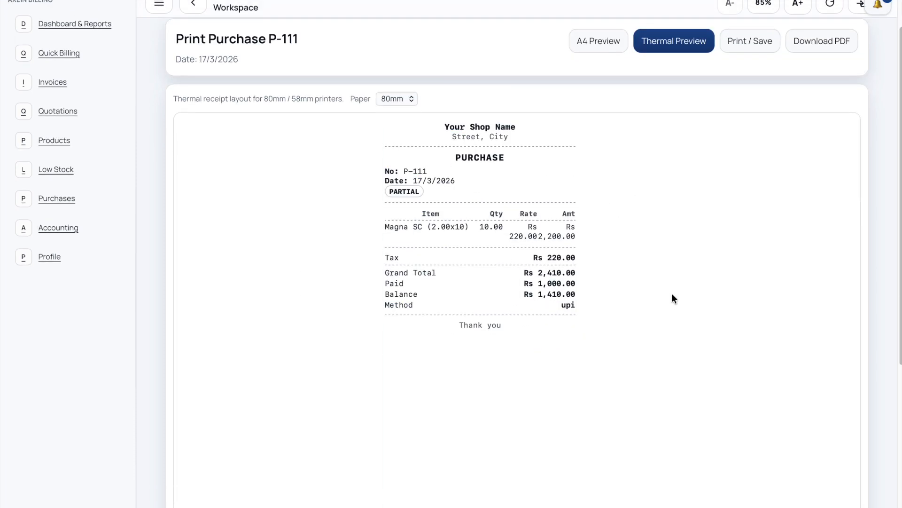
scroll(672, 298, "up", 2)
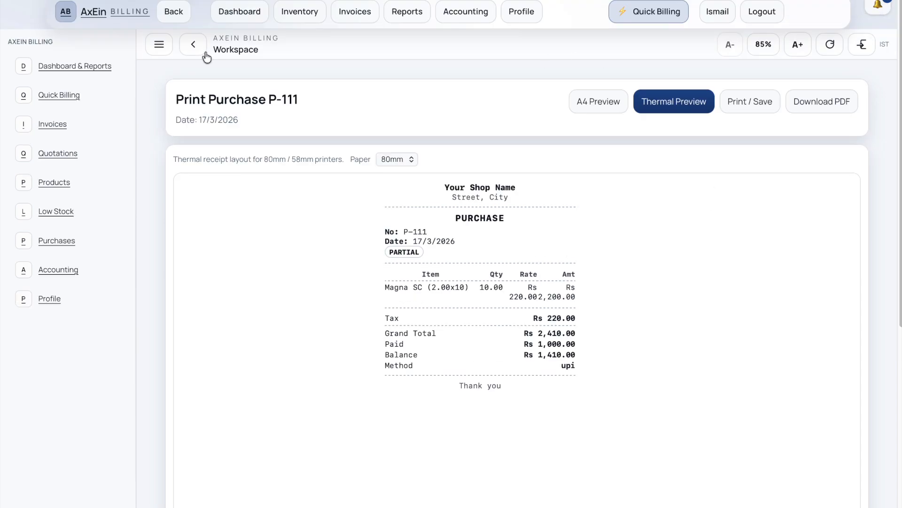
Open the purchases list and review the vendor, bill number, total, outstanding amount and status of purchase P-111.
left_click(59, 248)
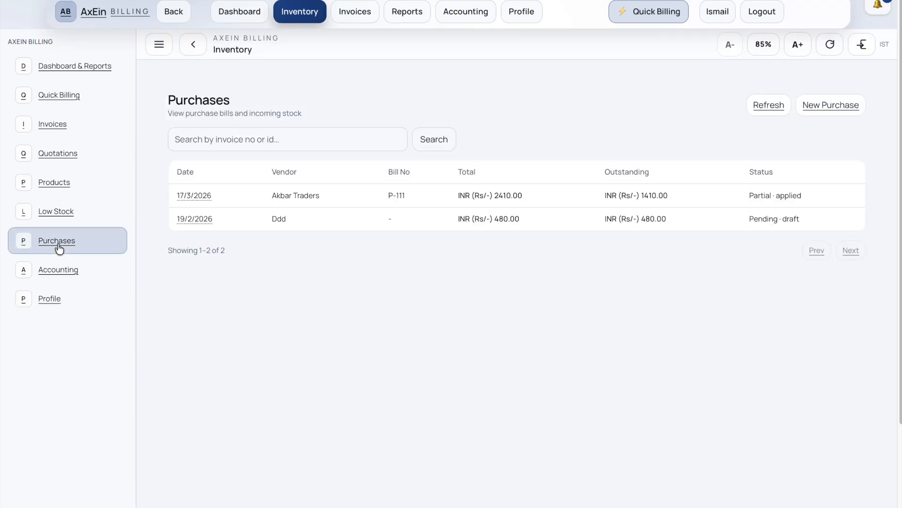
left_click_drag(275, 198, 583, 206)
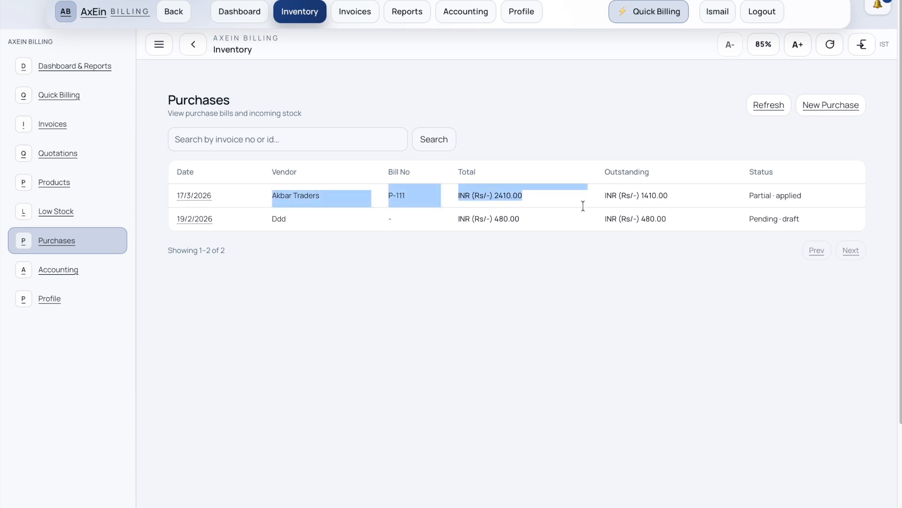
left_click(503, 268)
left_click_drag(841, 201, 261, 175)
left_click(269, 292)
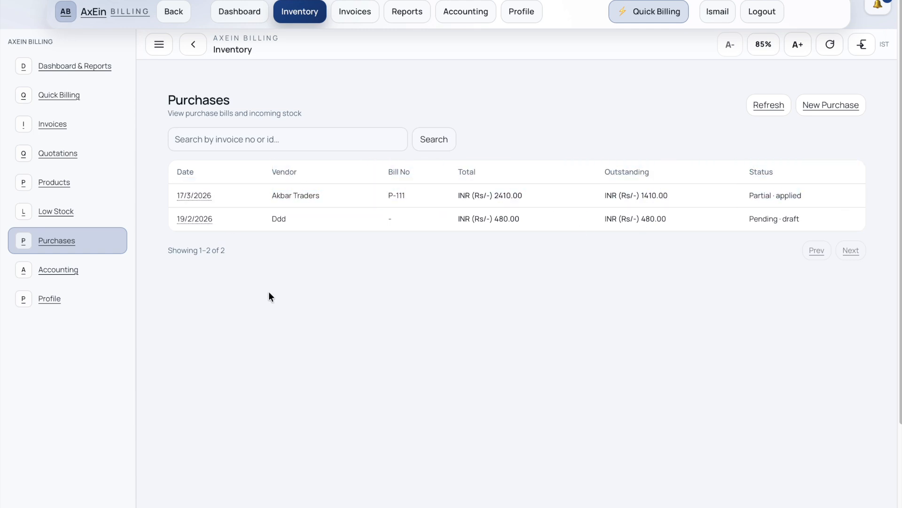
Open purchase P-111 for editing, try to save it, and cancel back to the purchases list.
left_click(190, 197)
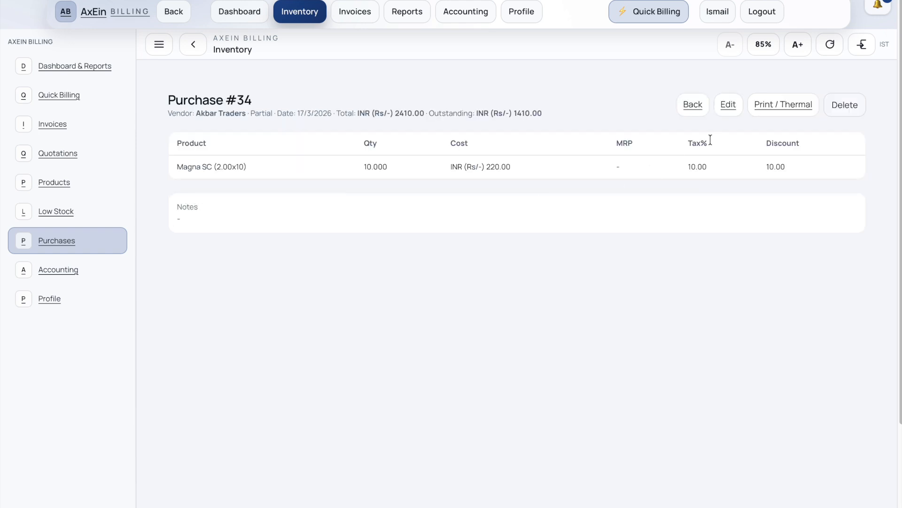
left_click(731, 103)
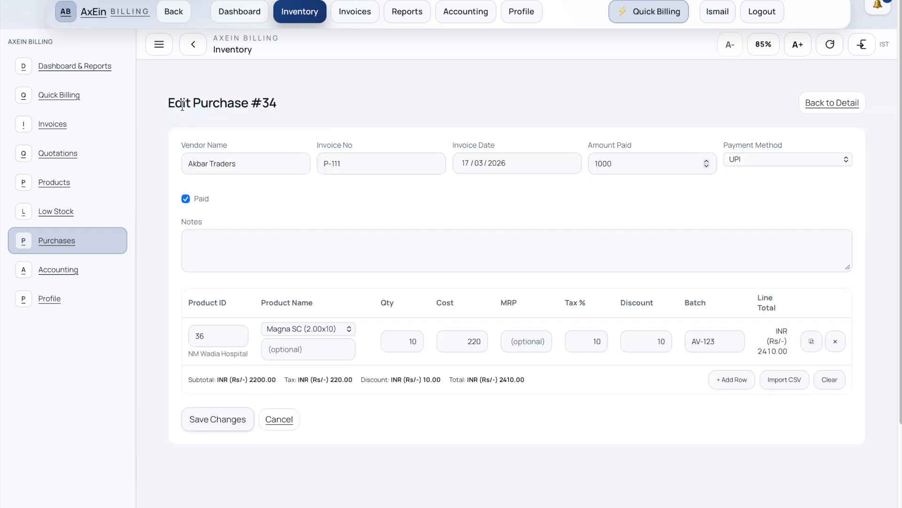
left_click(217, 423)
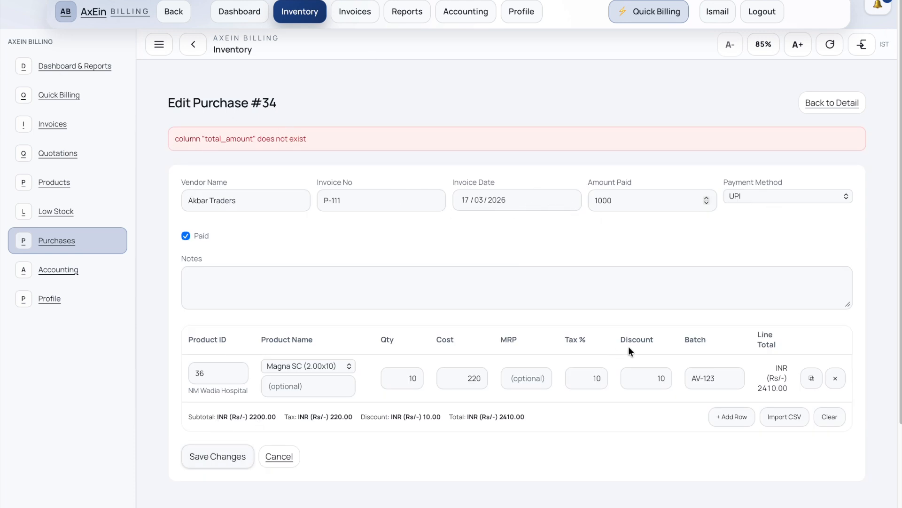
left_click(641, 378)
left_click(169, 120)
left_click(277, 455)
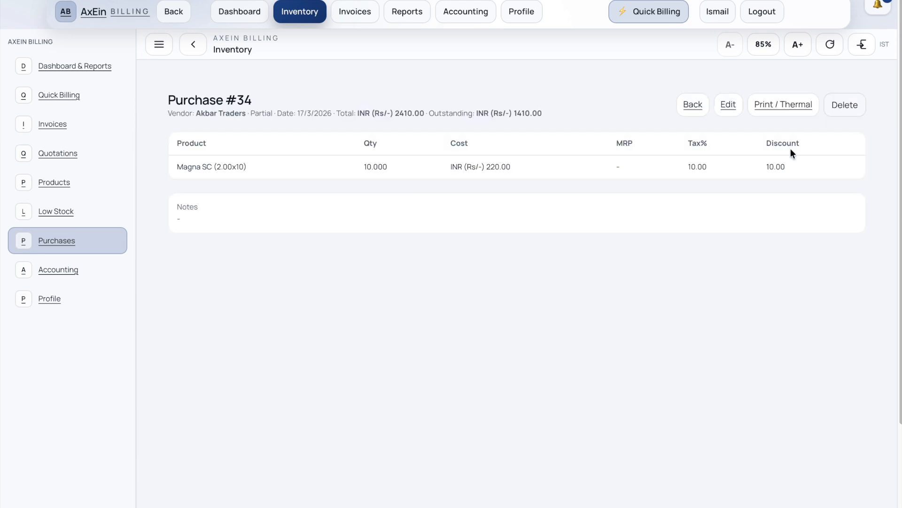
left_click(693, 111)
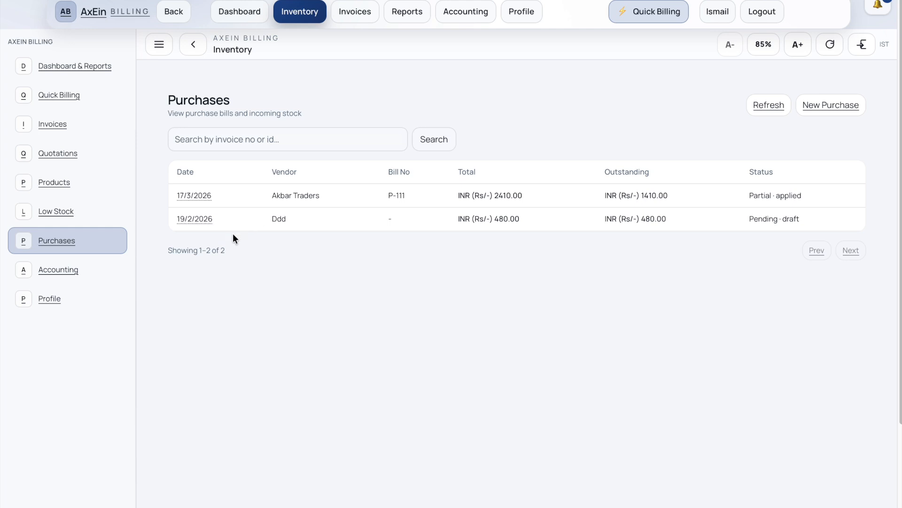
Open the low-stock products list and examine its stock and low-threshold fields.
left_click(56, 210)
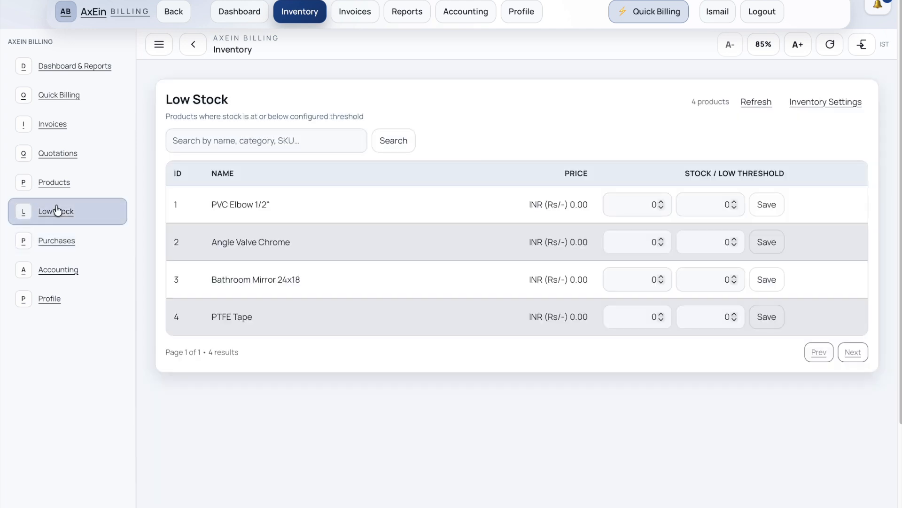
triple_click(164, 107)
left_click(619, 207)
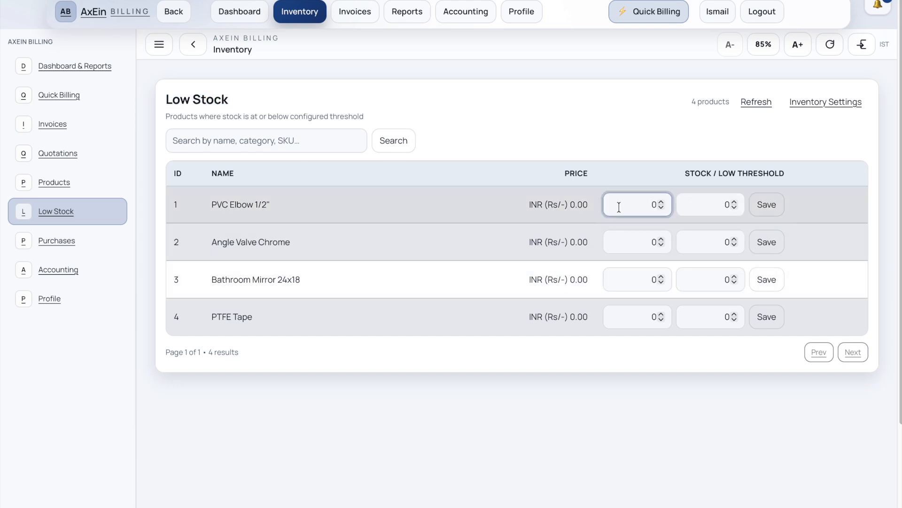
left_click(648, 280)
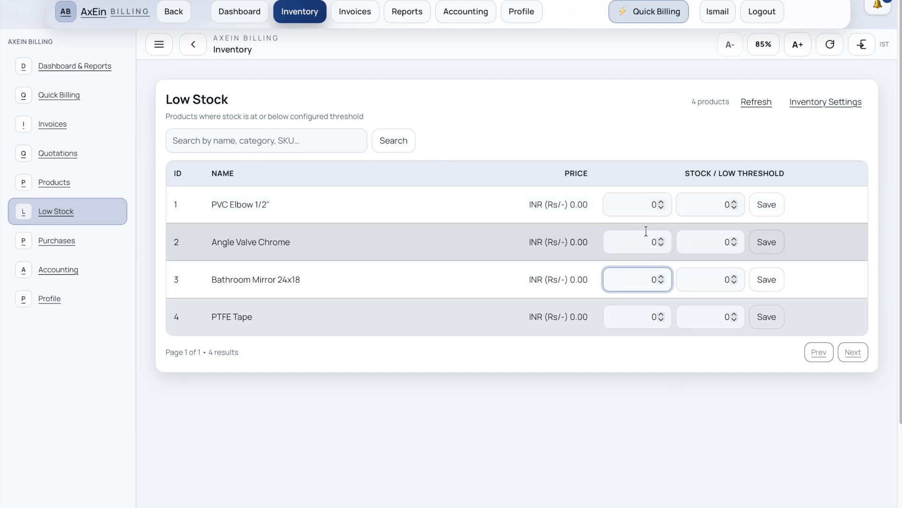
scroll(648, 240, "down", 1)
Set PVC Elbow 1/2" to a stock of 5 and a low threshold of 10, and save the row.
left_click(704, 199)
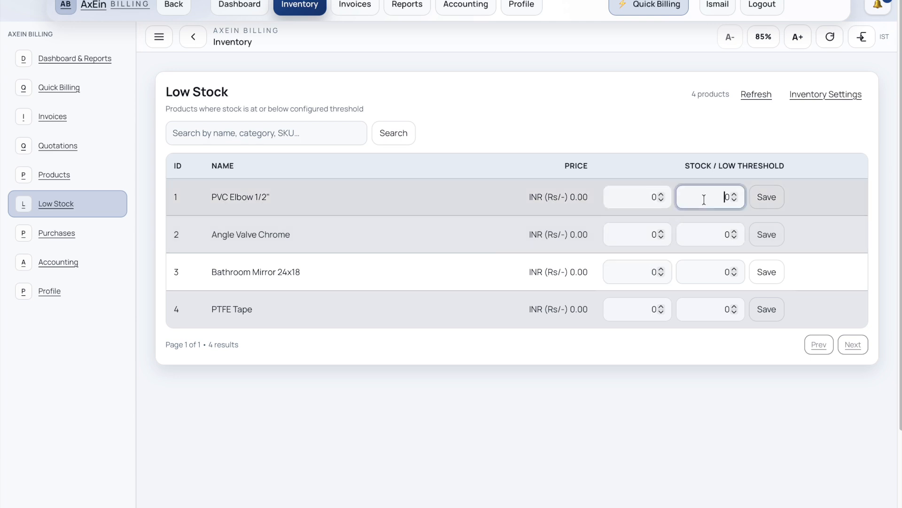
type("1")
left_click(610, 199)
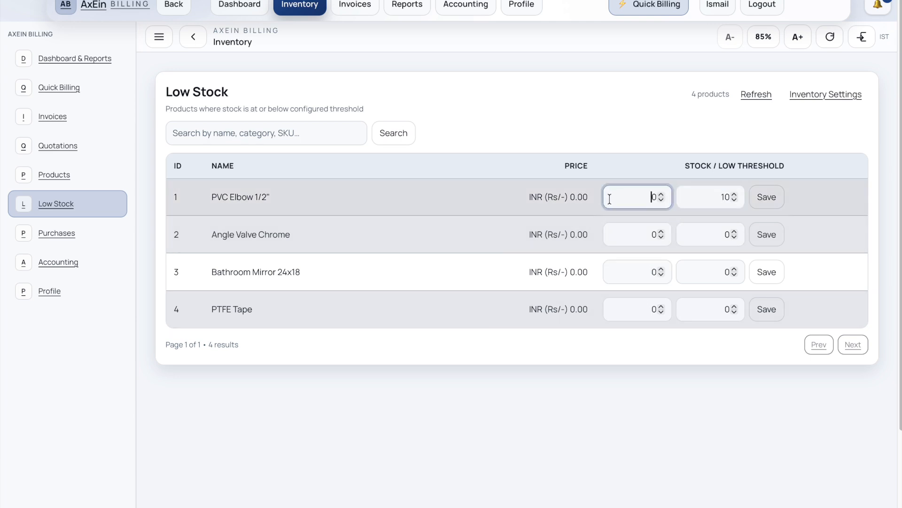
key("Right")
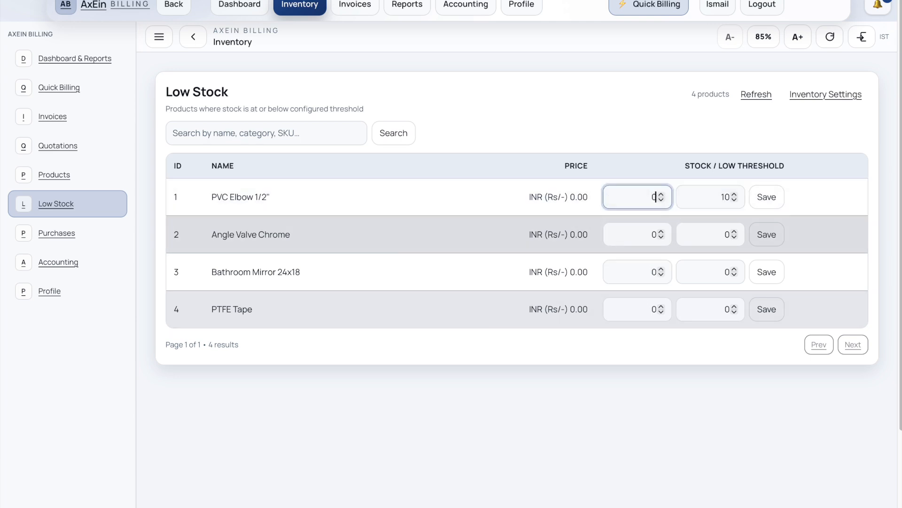
type("5")
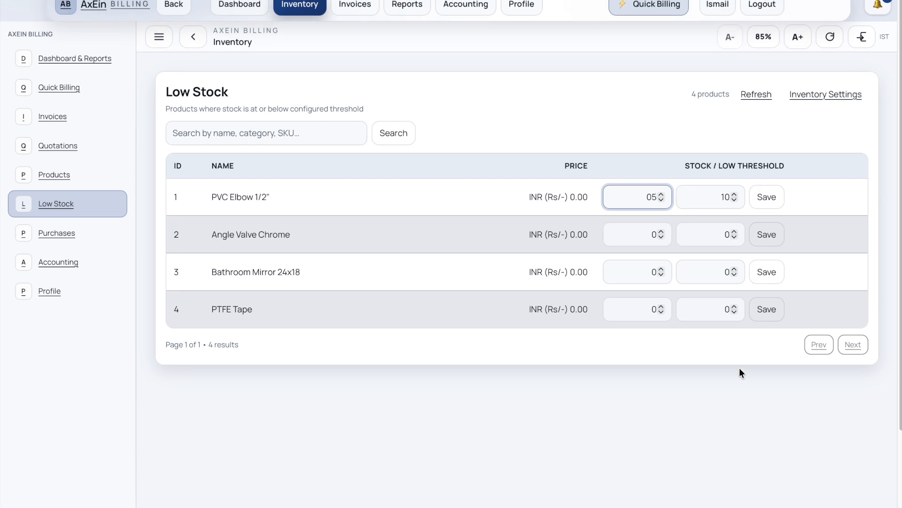
left_click(764, 203)
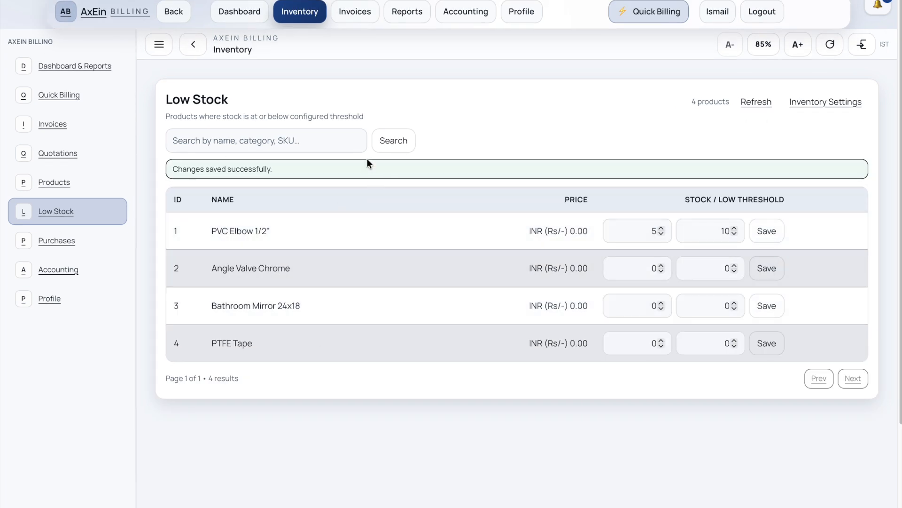
Reload the low-stock list and look over the inventory overview and the invoices list.
left_click(264, 138)
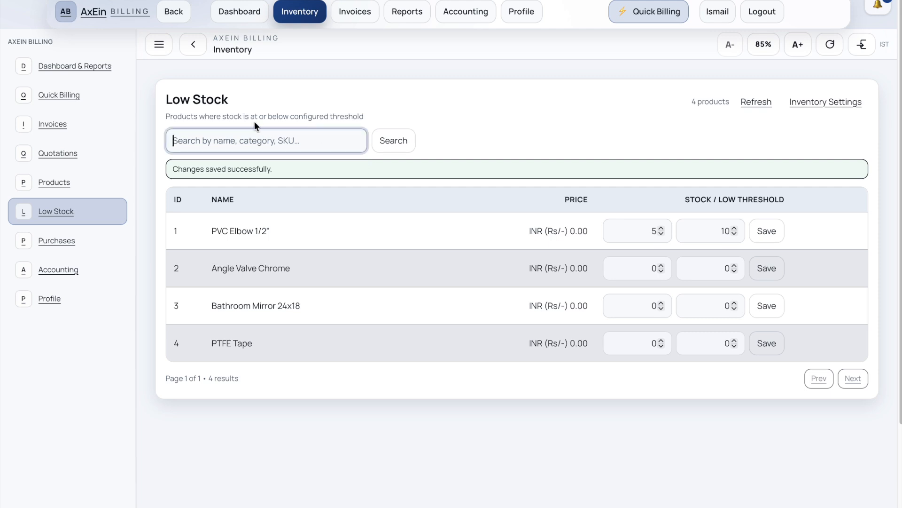
left_click(61, 214)
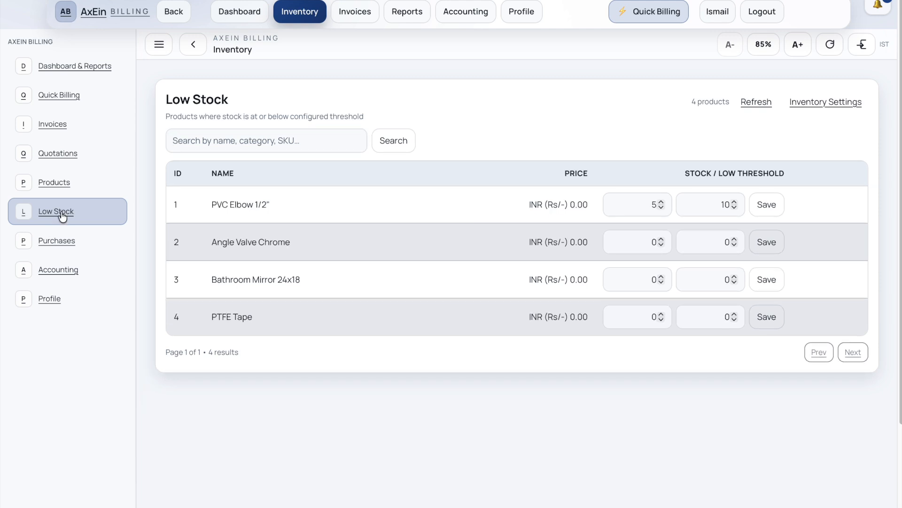
left_click(314, 13)
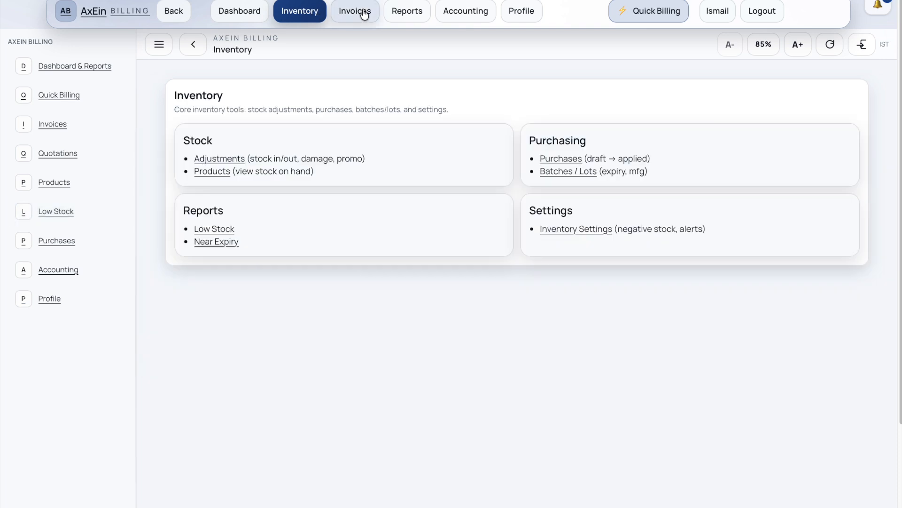
left_click(361, 12)
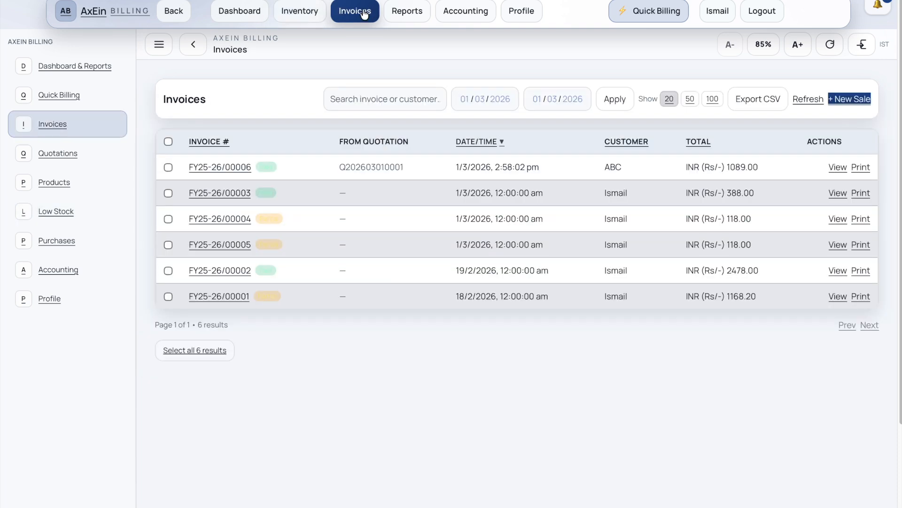
Open the profile's settings and review the appearance, business profile, bank details and invoice defaults sections.
left_click(520, 17)
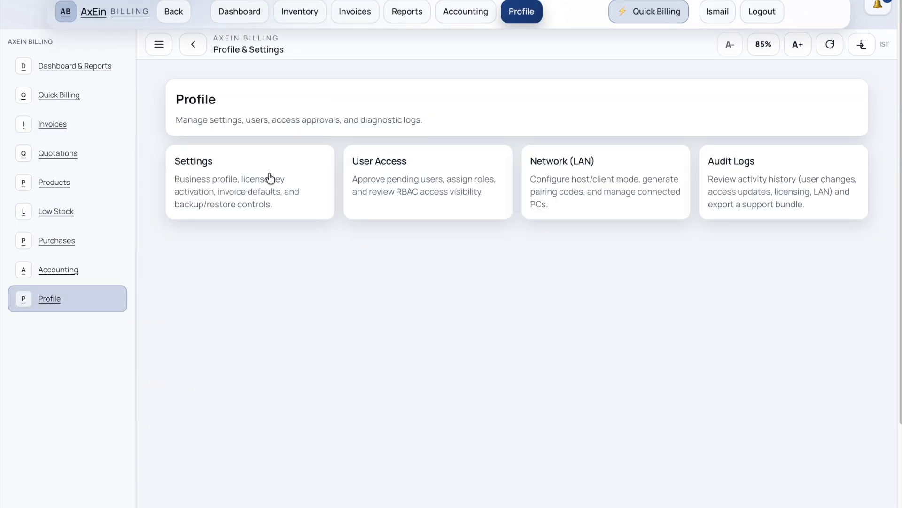
left_click(263, 200)
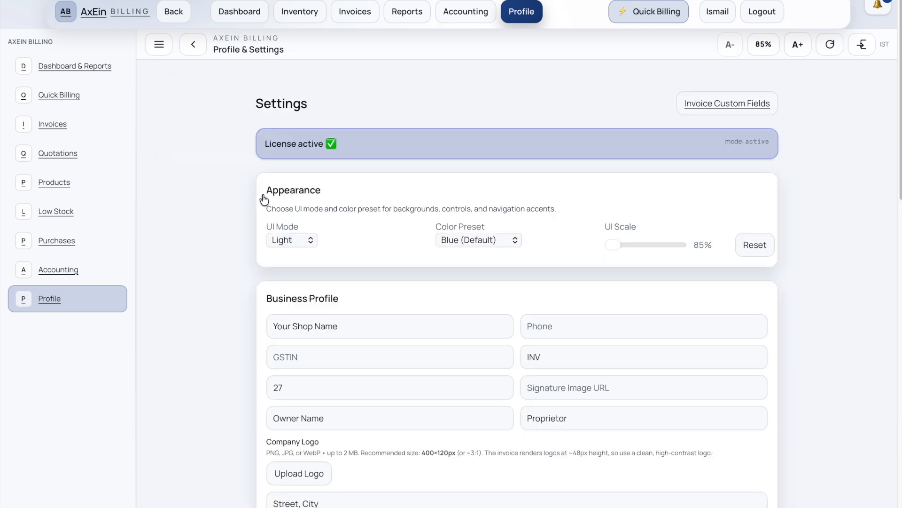
scroll(633, 238, "down", 6)
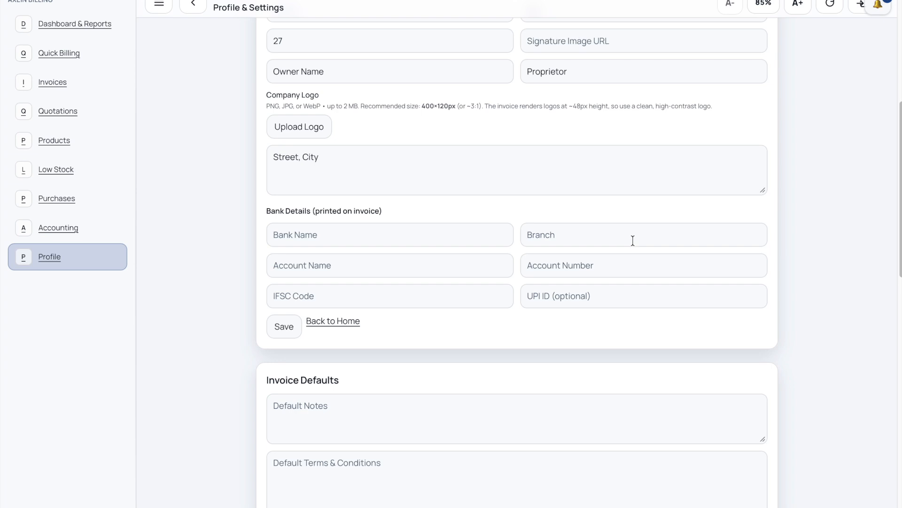
scroll(630, 240, "up", 7)
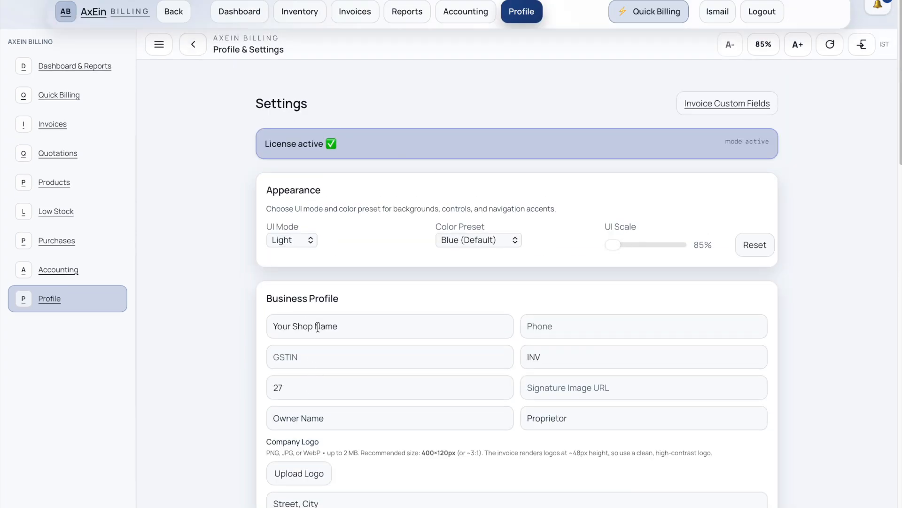
Replace the shop name in the business profile with Axein, leaving the phone field empty.
left_click_drag(270, 303, 331, 295)
left_click(361, 302)
scroll(318, 314, "down", 1)
left_click(319, 312)
triple_click(313, 319)
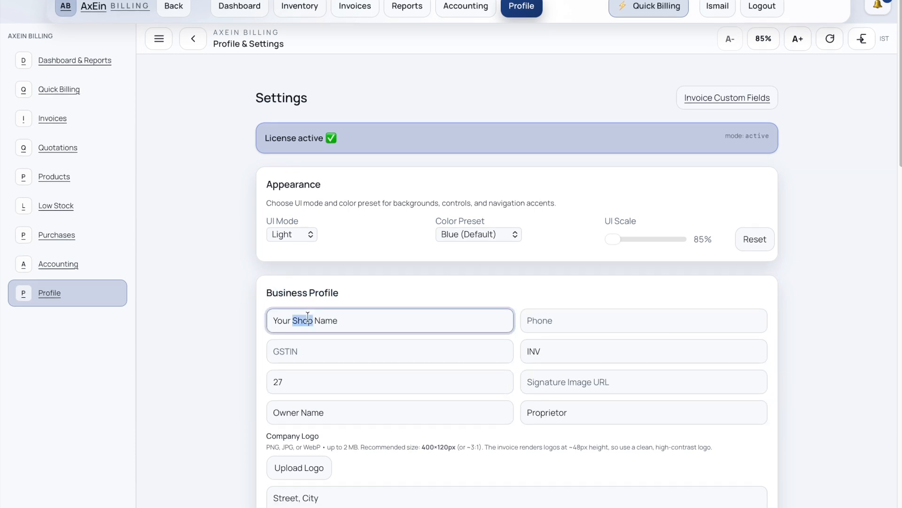
type("Axein")
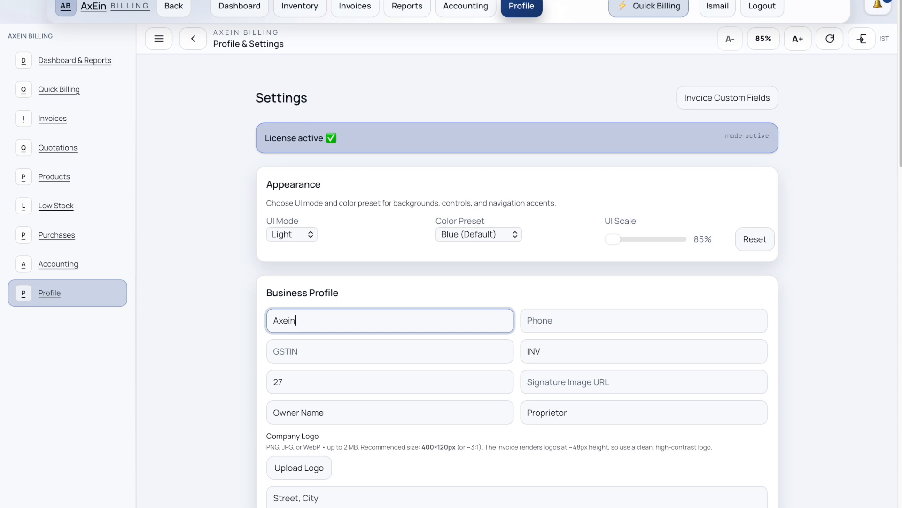
left_click(613, 321)
scroll(624, 316, "down", 2)
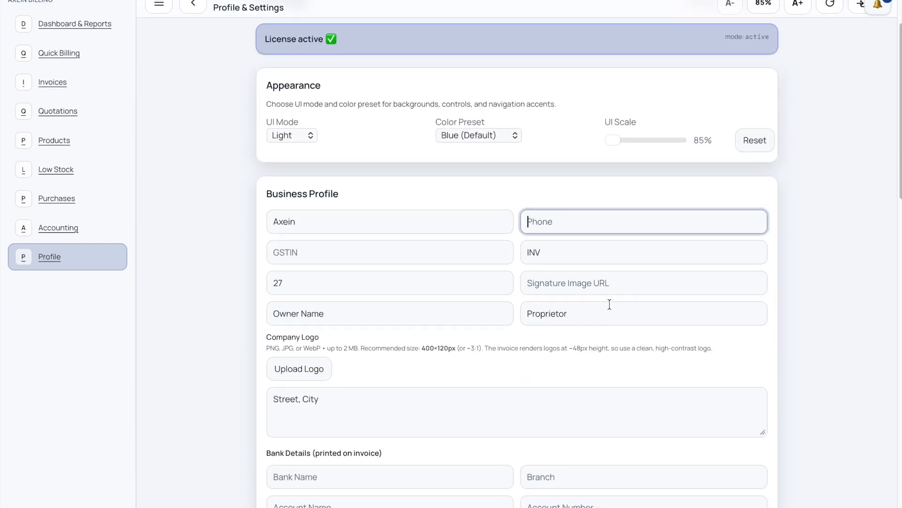
scroll(235, 103, "up", 2)
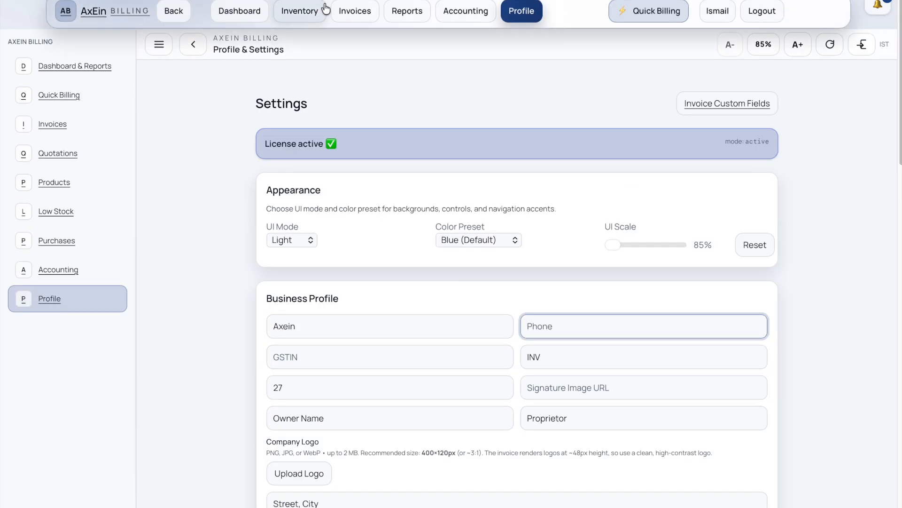
Save the business profile with its bank details section left blank.
scroll(317, 338, "down", 4)
scroll(300, 282, "down", 12)
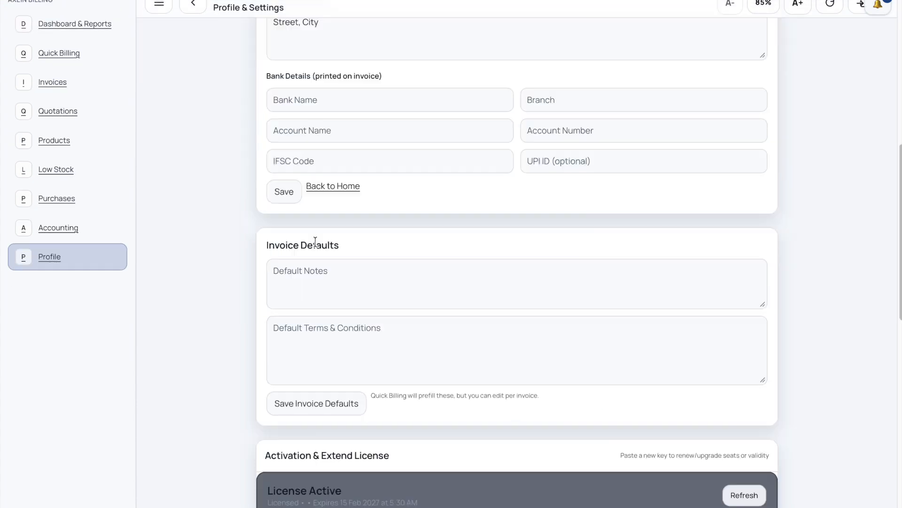
scroll(303, 325, "up", 8)
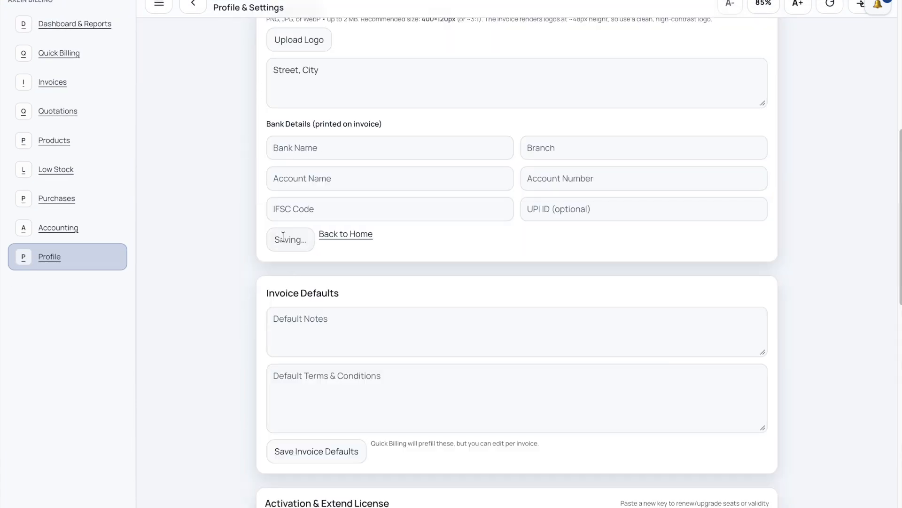
Go through the bank details fields printed on invoices: bank name, account name, IFSC code, UPI ID, account number and branch.
scroll(406, 322, "up", 1)
left_click_drag(267, 156, 360, 169)
scroll(361, 169, "down", 1)
left_click(326, 136)
left_click(292, 153)
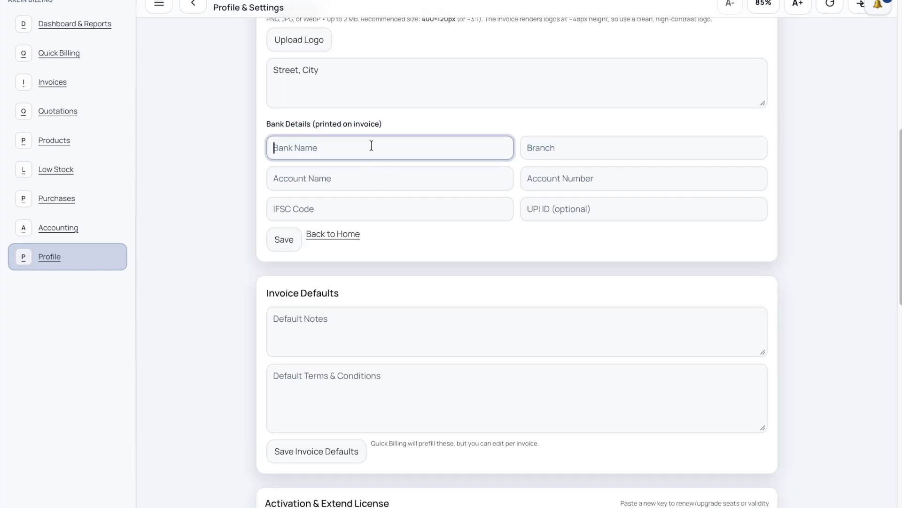
left_click(287, 125)
left_click_drag(288, 126, 425, 119)
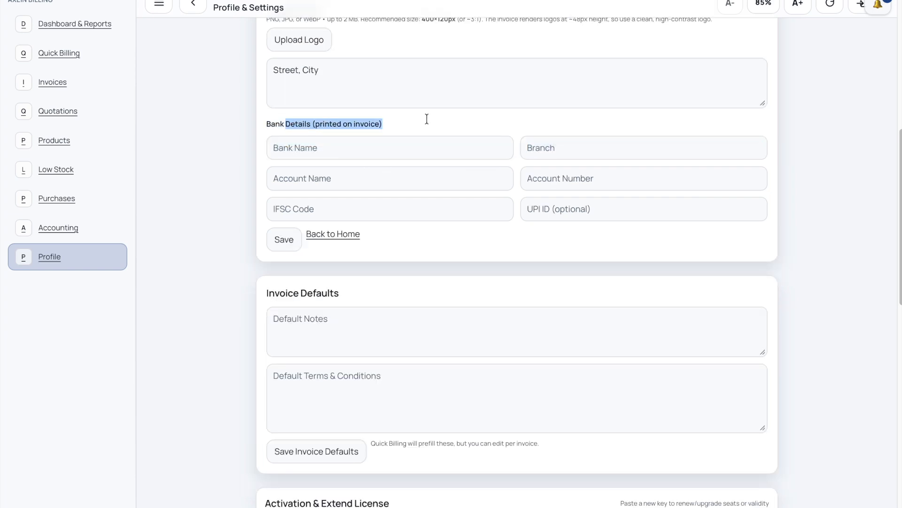
left_click(388, 147)
left_click(319, 178)
left_click(275, 217)
left_click(645, 198)
left_click(641, 177)
left_click(638, 148)
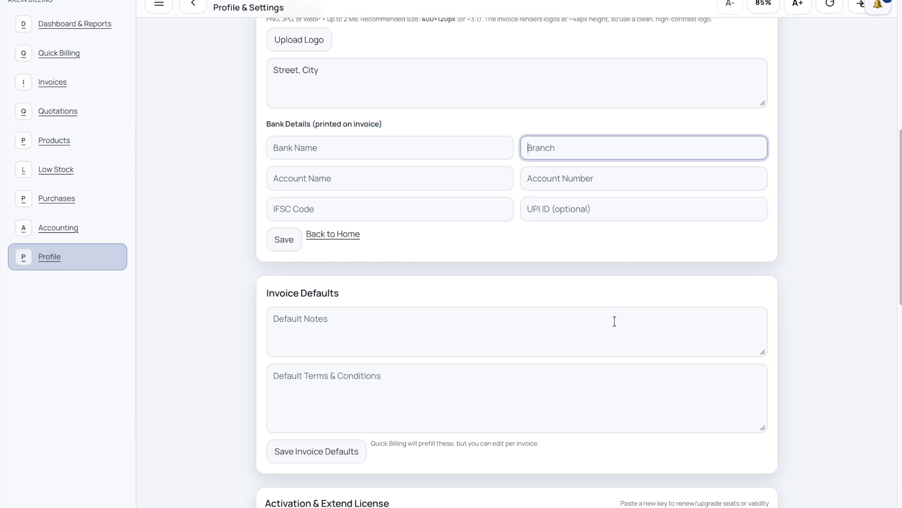
Examine the Activation & Extend License section, including the device details, trial dates and license key entry area.
scroll(622, 305, "down", 10)
scroll(618, 301, "up", 3)
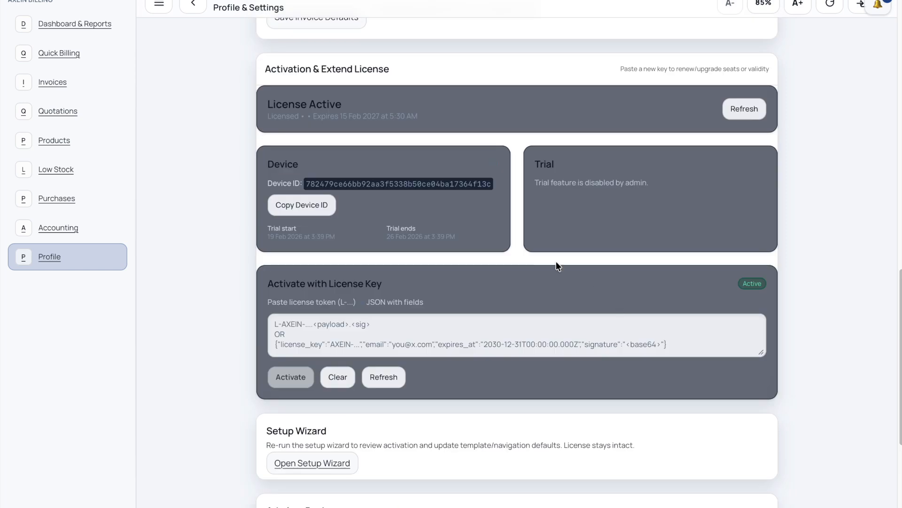
left_click_drag(265, 69, 407, 84)
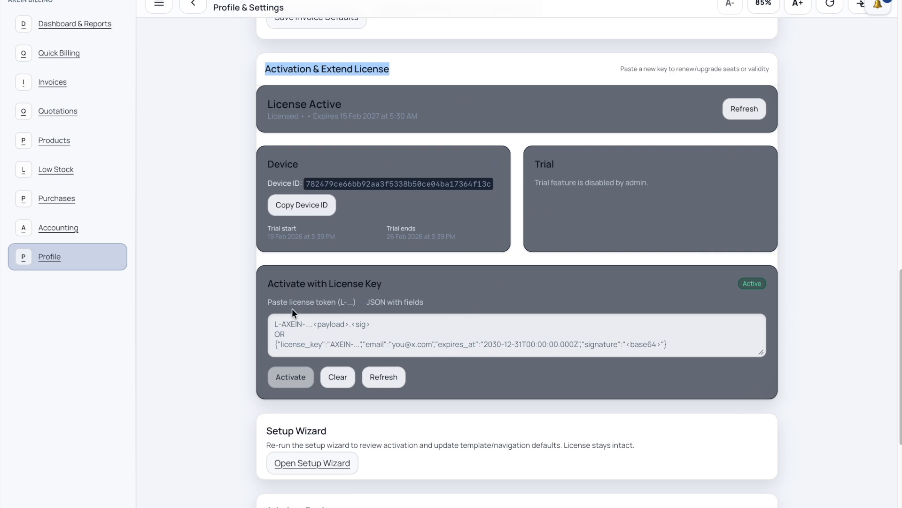
left_click(352, 334)
scroll(530, 278, "up", 1)
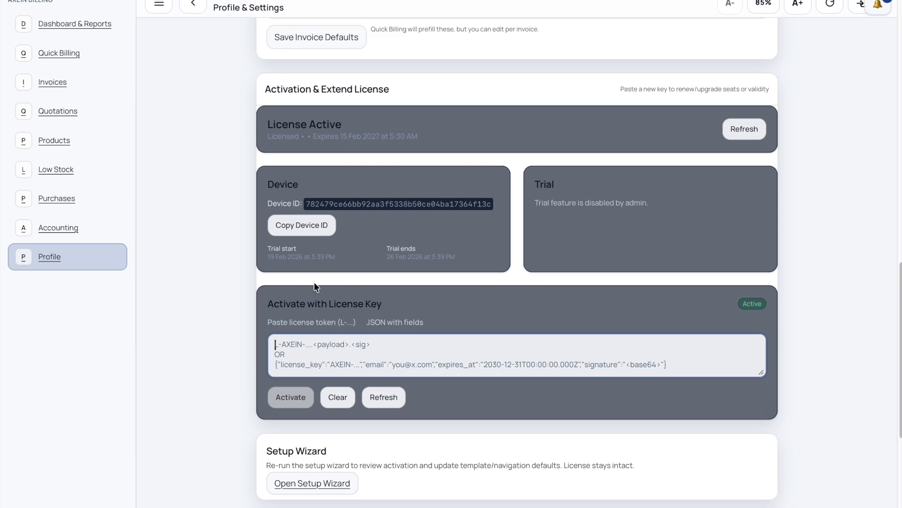
left_click_drag(387, 249, 417, 249)
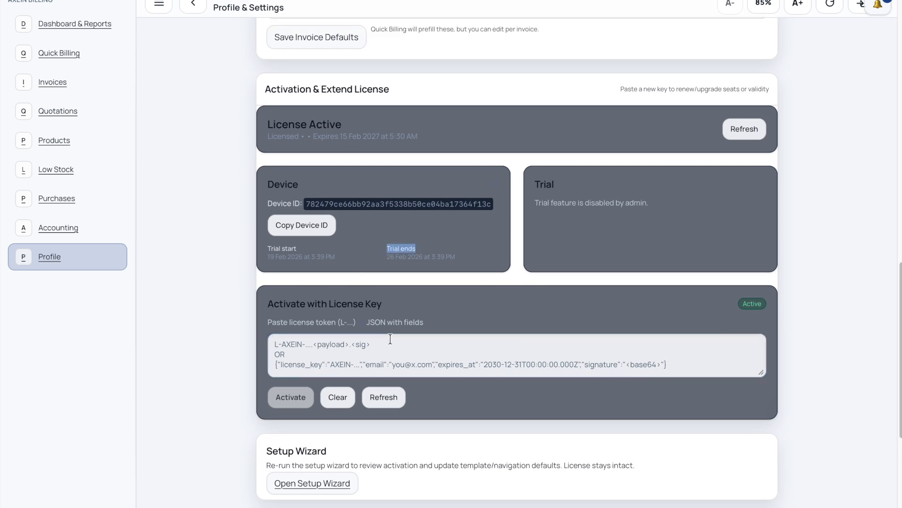
left_click_drag(263, 254, 467, 288)
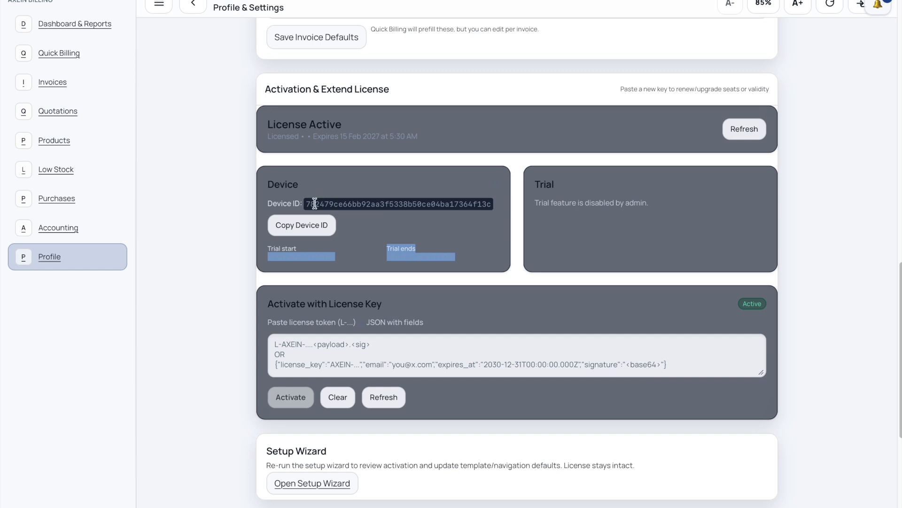
scroll(538, 292, "down", 6)
scroll(538, 301, "up", 7)
scroll(537, 300, "down", 3)
scroll(538, 305, "up", 3)
left_click_drag(260, 141, 390, 143)
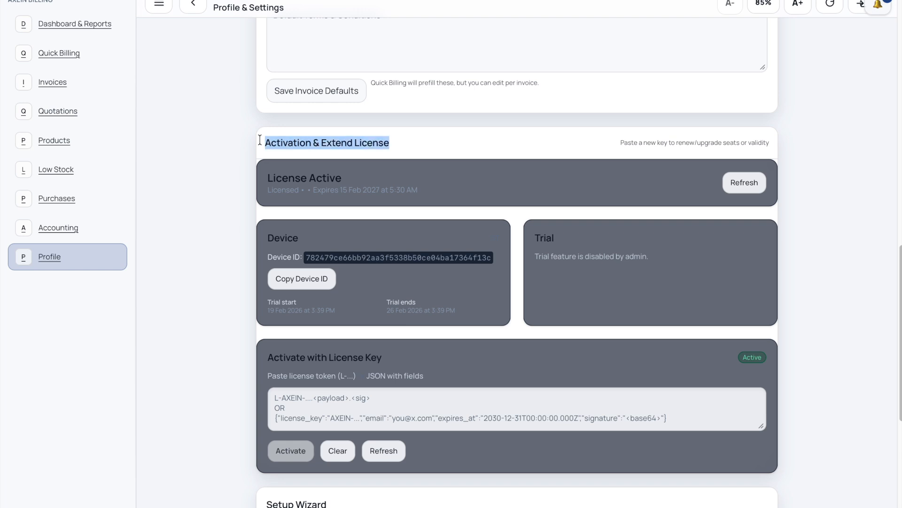
Download a .zip backup of the billing data from the Admin Backups section.
left_click(877, 293)
scroll(877, 291, "down", 5)
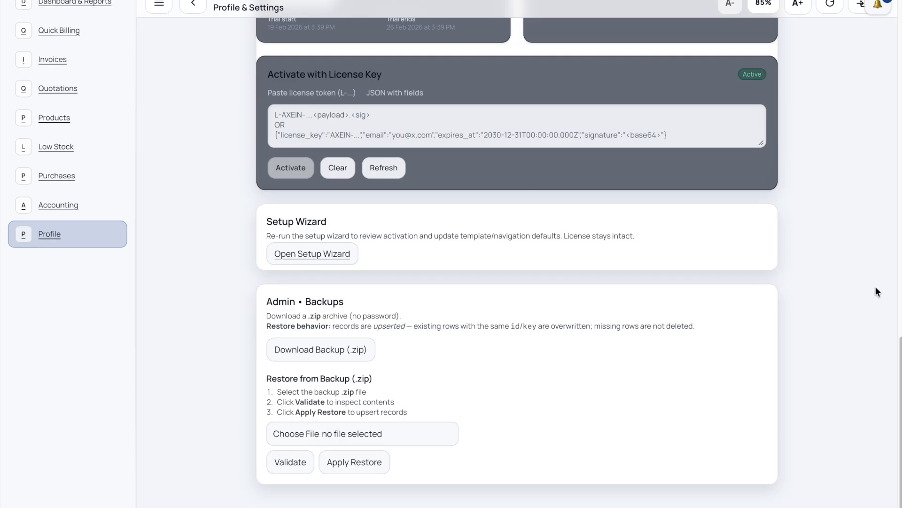
left_click_drag(278, 311, 349, 303)
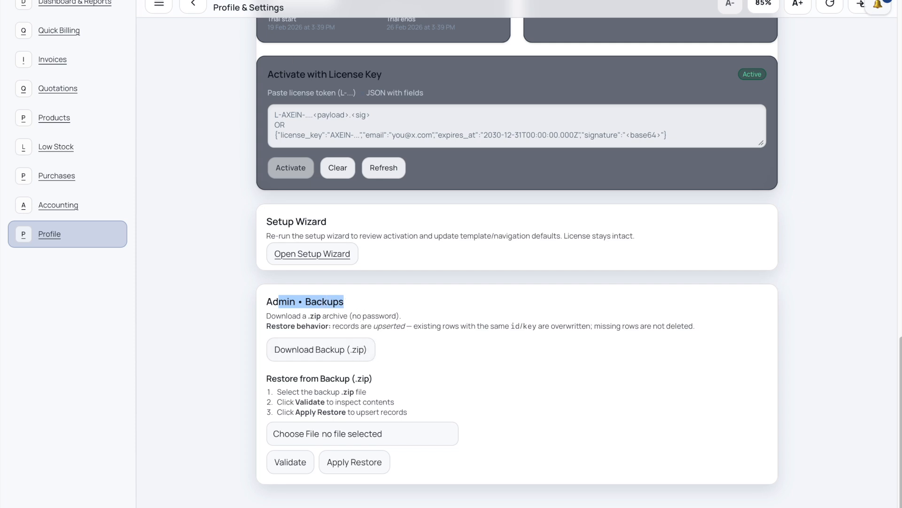
left_click(352, 344)
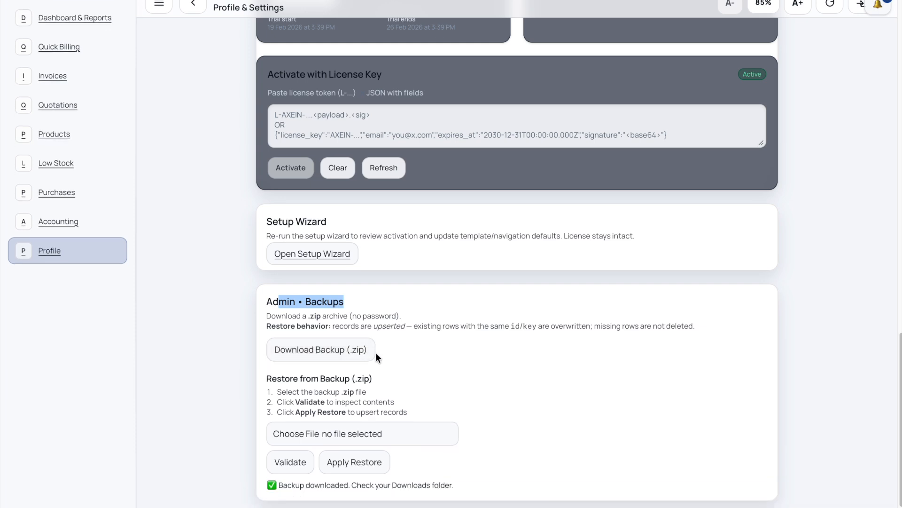
In Finder's Downloads, open the axein-backup-20260301_151108 folder and examine the exported files in its db subfolder.
left_click_drag(893, 57, 296, 95)
double_click(270, 134)
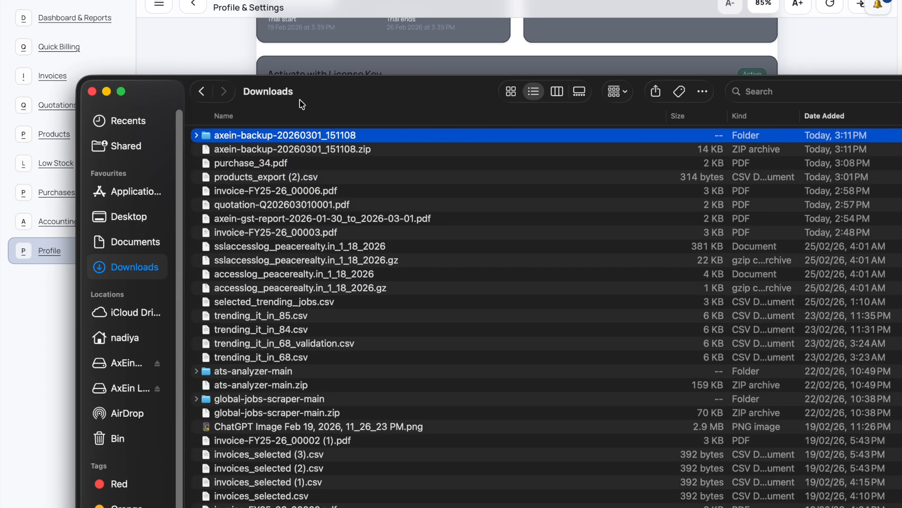
double_click(247, 136)
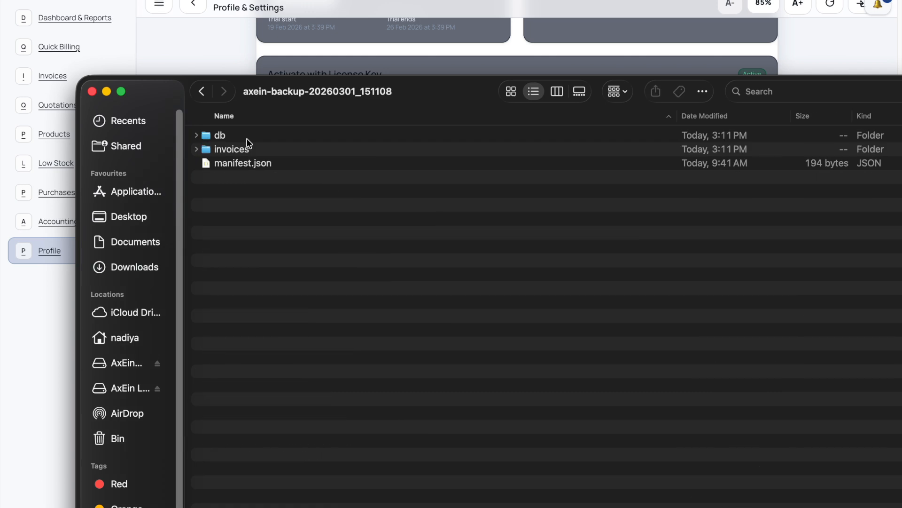
double_click(244, 140)
left_click_drag(283, 384, 230, 122)
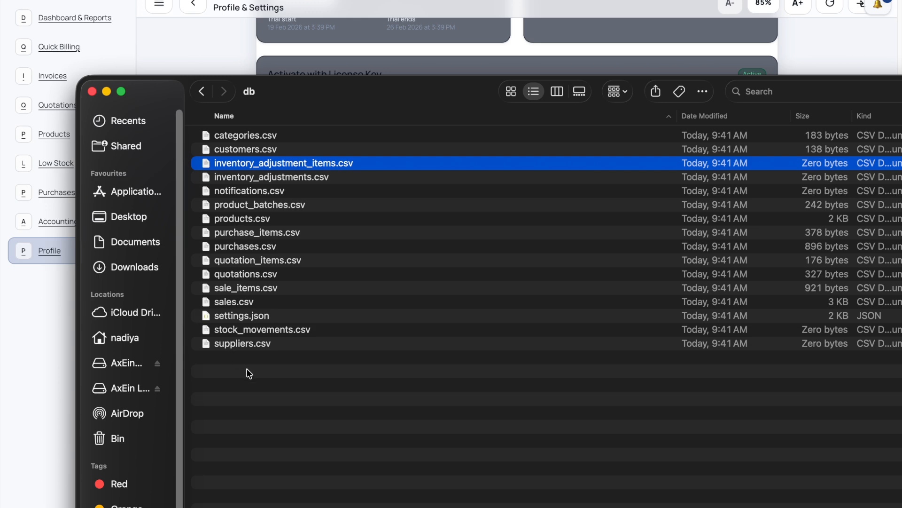
left_click(248, 372)
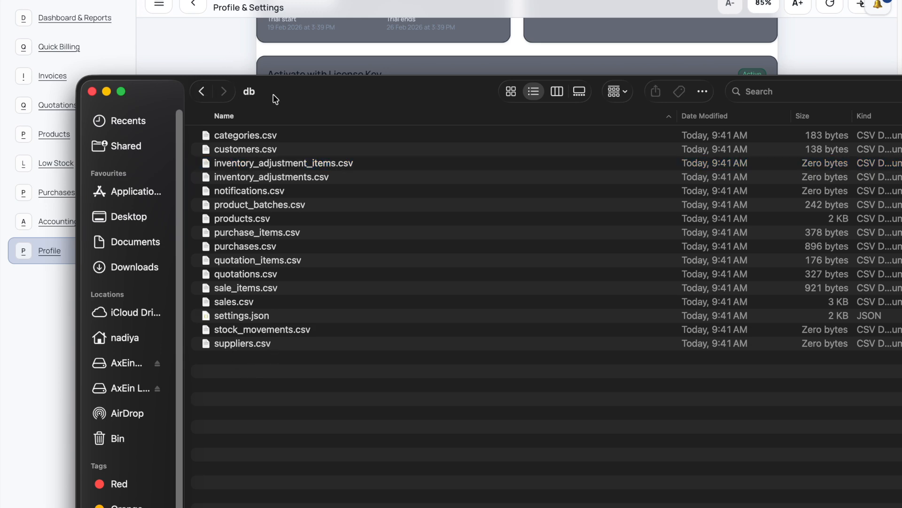
left_click_drag(273, 94, 901, 89)
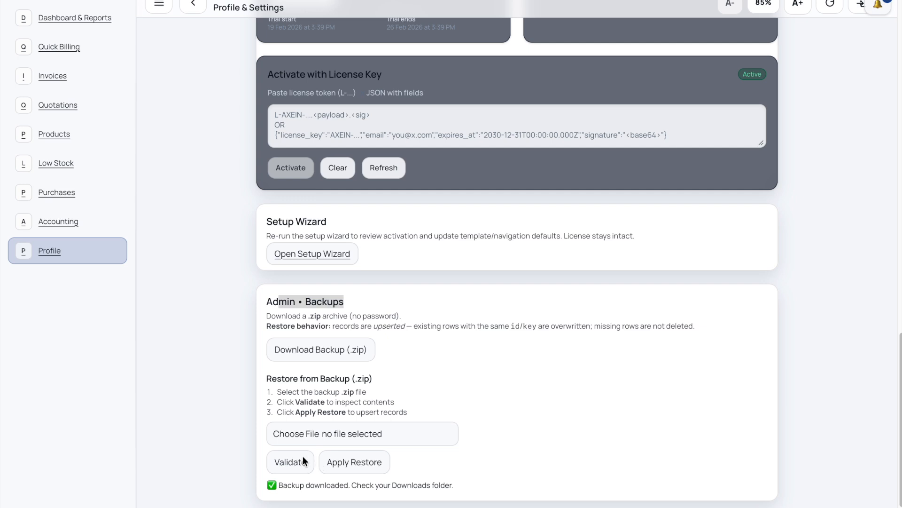
left_click(356, 435)
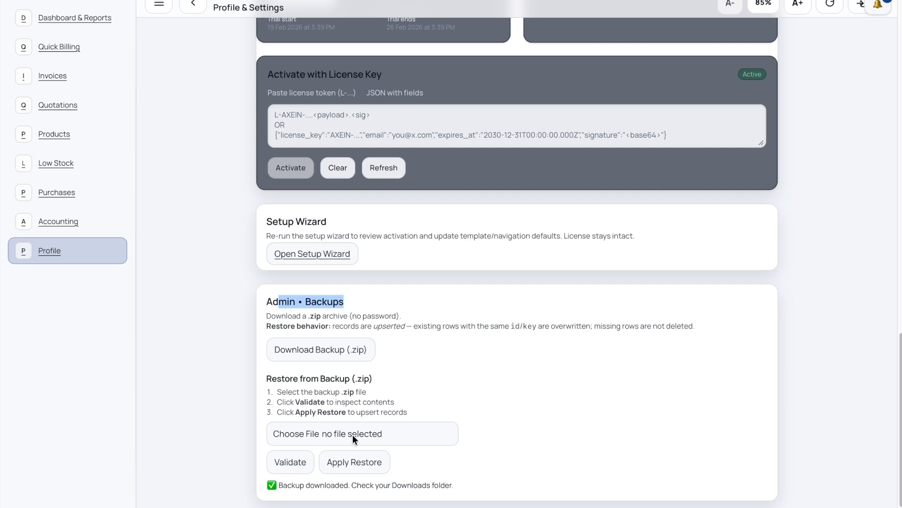
left_click(309, 432)
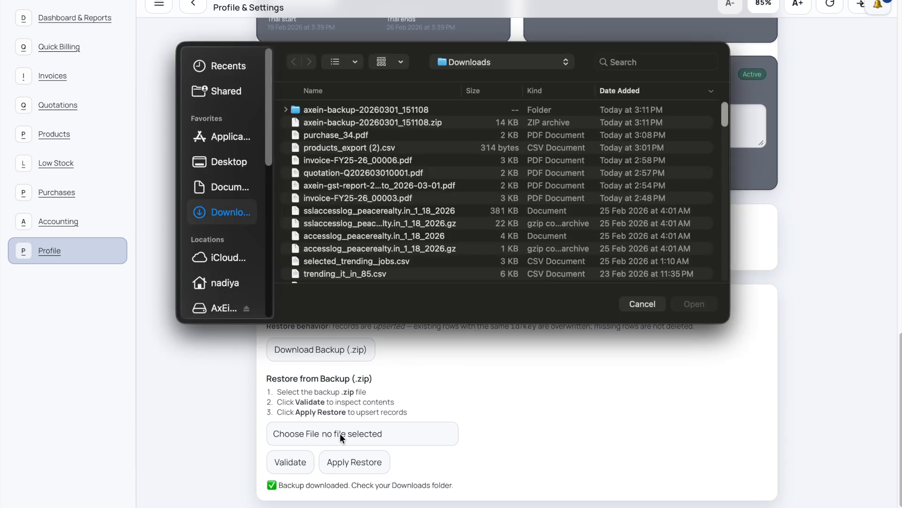
left_click(324, 123)
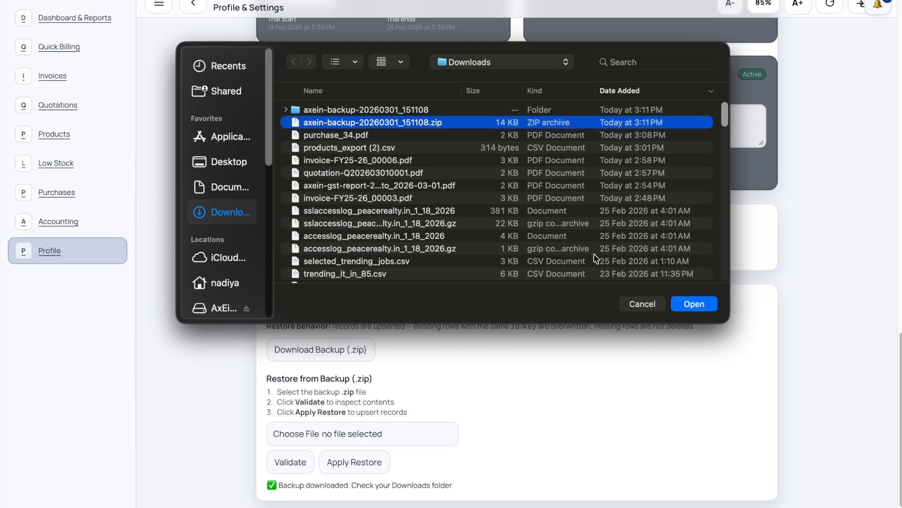
left_click(654, 304)
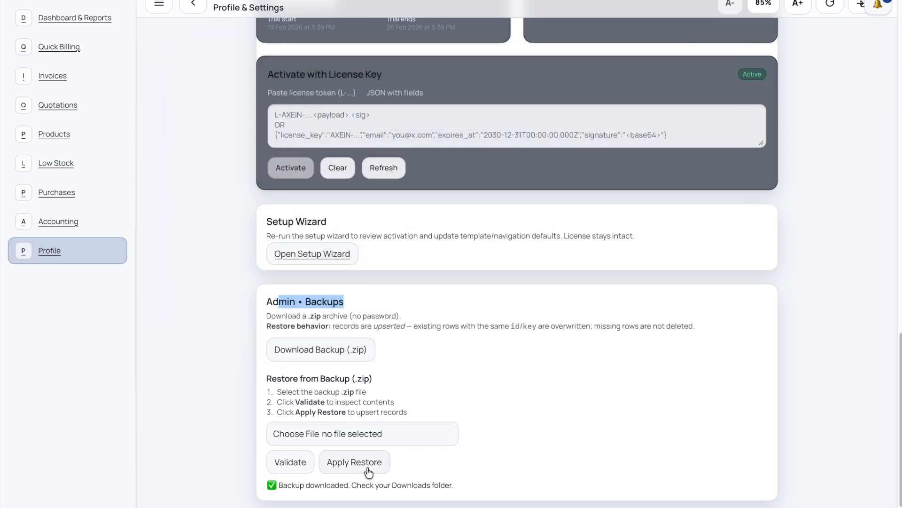
left_click_drag(521, 501, 206, 477)
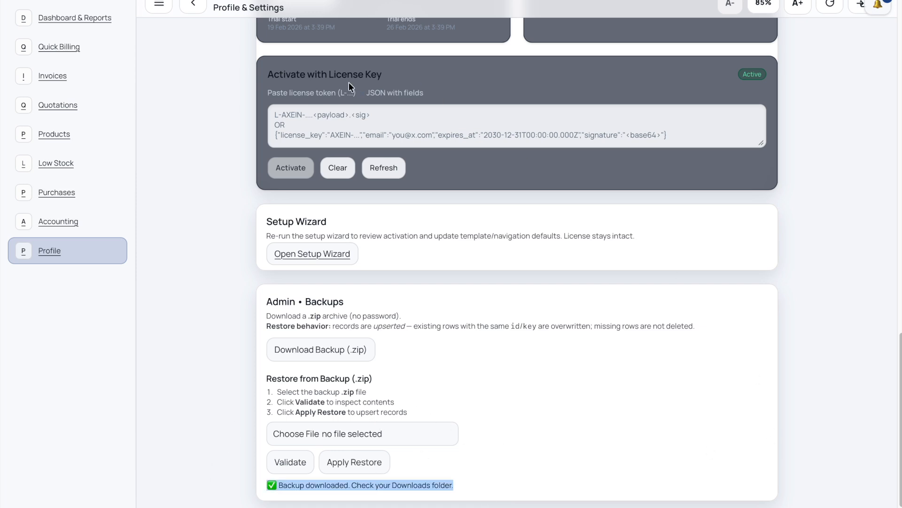
Open the dashboard and review today's sales and profit, the top products, and the daily totals with their chart.
scroll(530, 439, "up", 20)
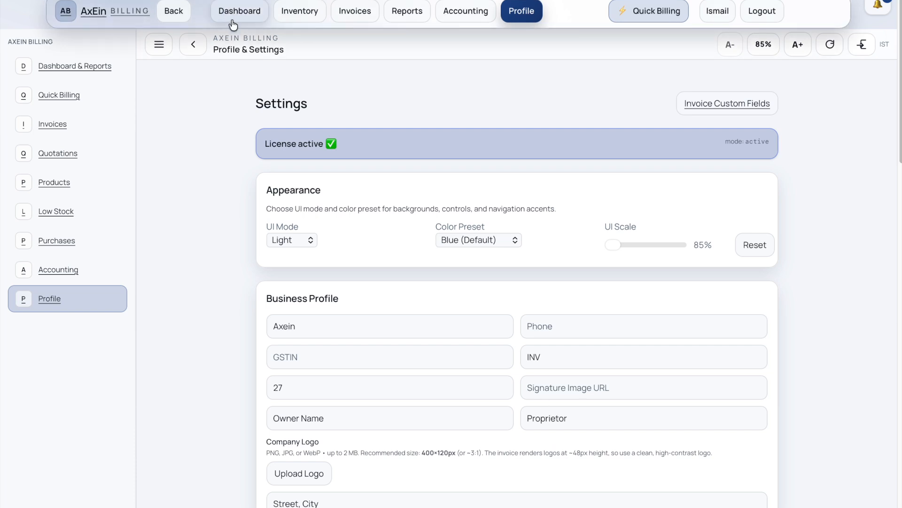
left_click(233, 24)
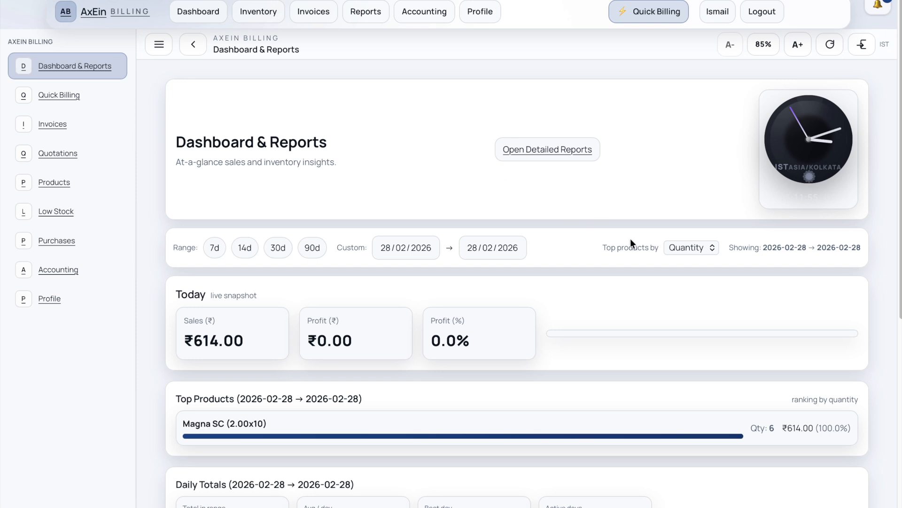
scroll(632, 244, "down", 1)
left_click_drag(191, 316, 223, 324)
scroll(250, 320, "down", 3)
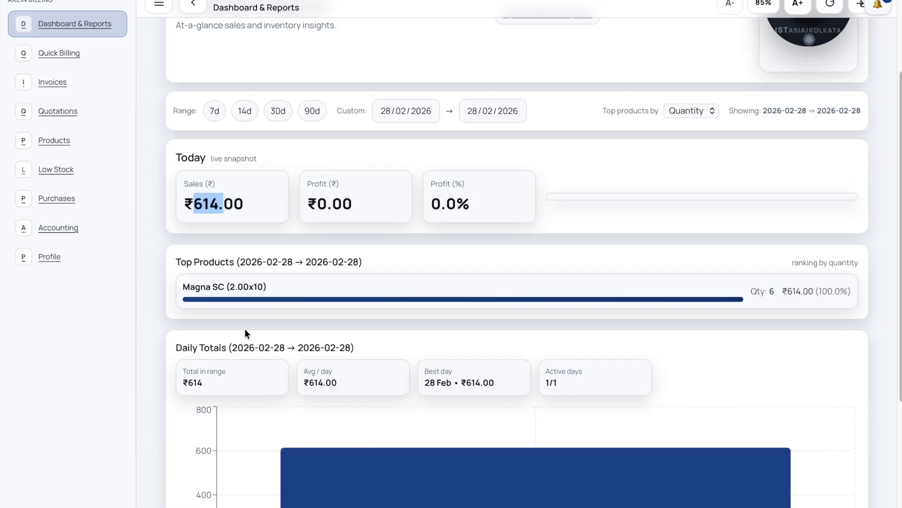
scroll(208, 282, "down", 3)
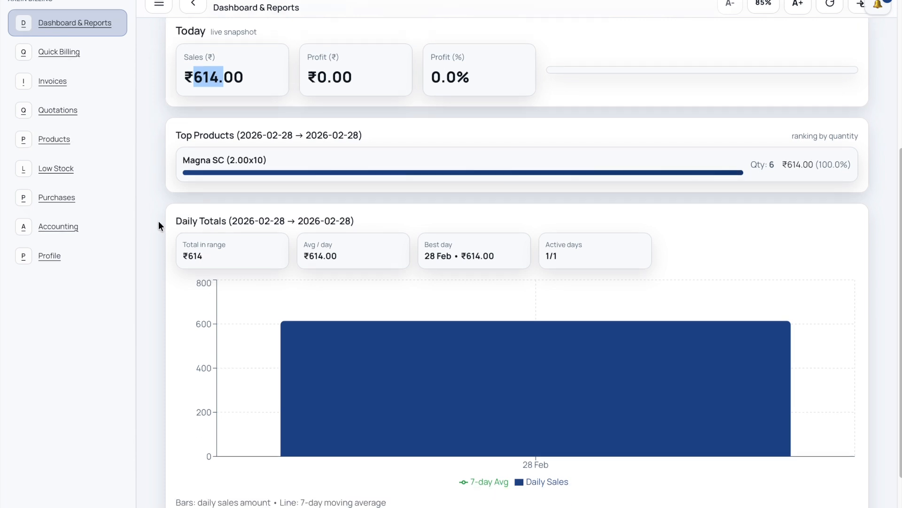
left_click_drag(159, 222, 509, 248)
left_click(757, 256)
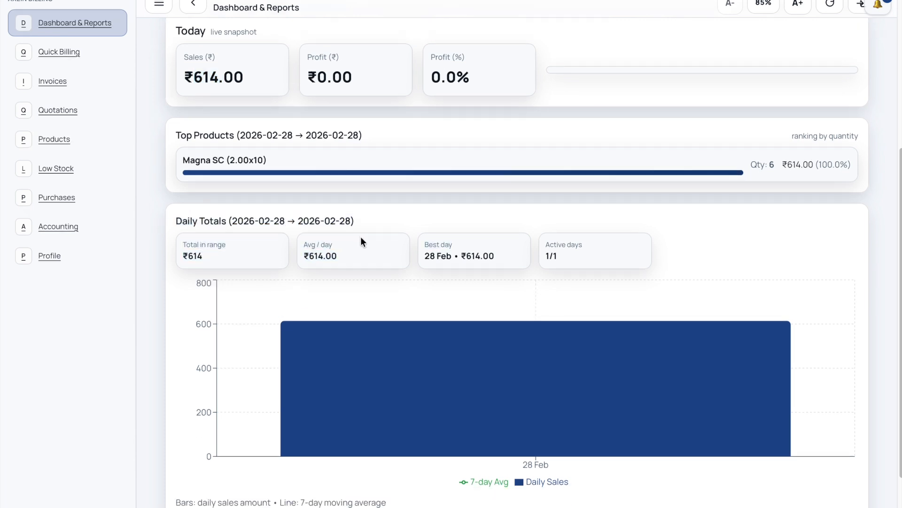
double_click(304, 259)
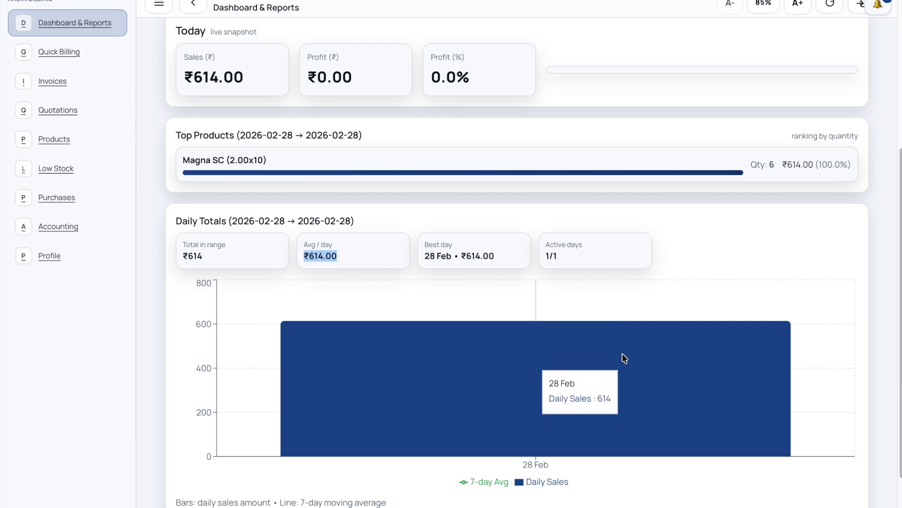
left_click_drag(308, 258, 340, 260)
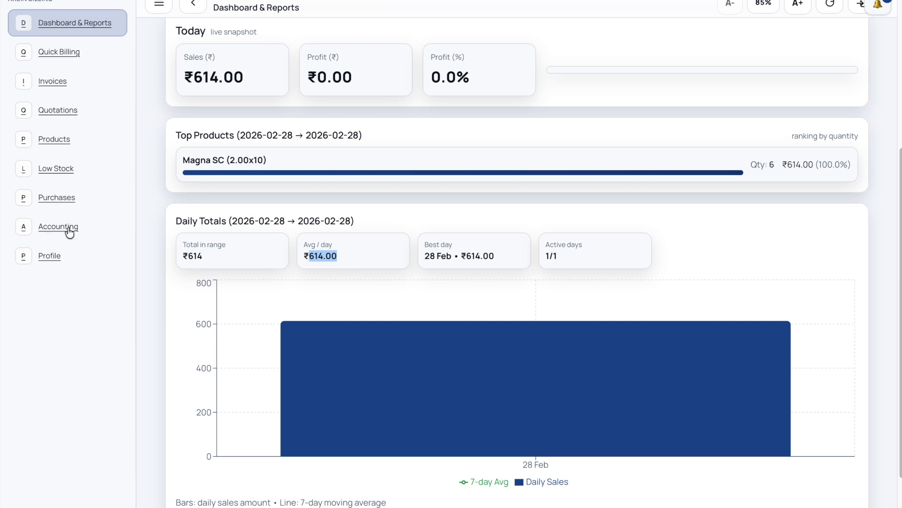
left_click_drag(303, 258, 345, 259)
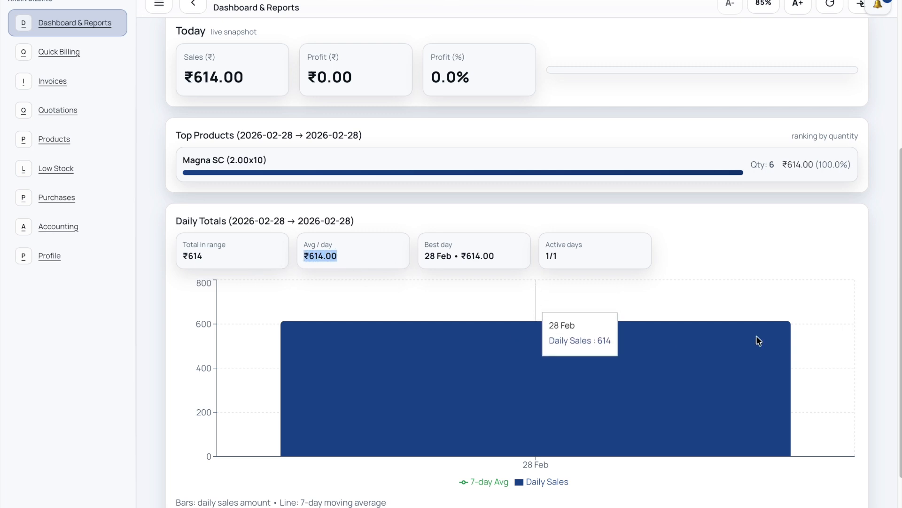
Set the dashboard's custom range to start on 01/02/2026 and look over the top products and daily totals.
scroll(627, 228, "up", 6)
left_click(415, 248)
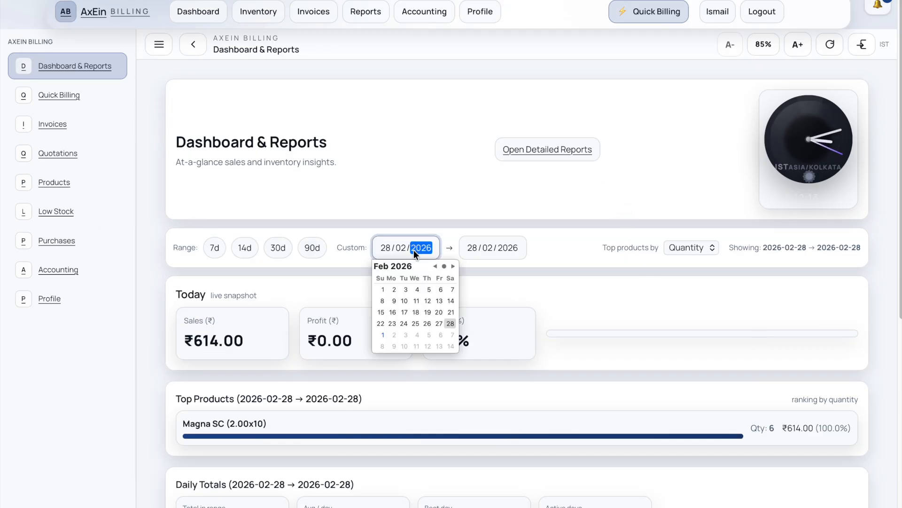
left_click(382, 289)
scroll(558, 287, "down", 8)
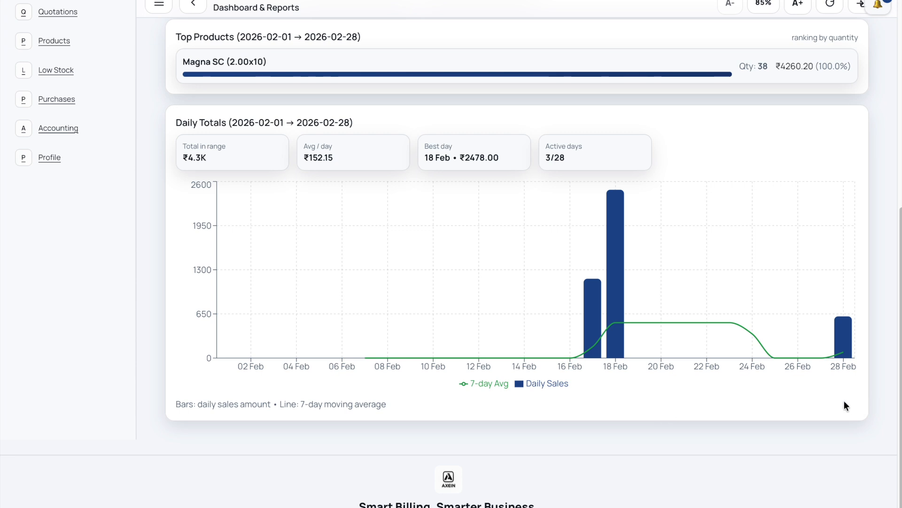
scroll(844, 405, "up", 8)
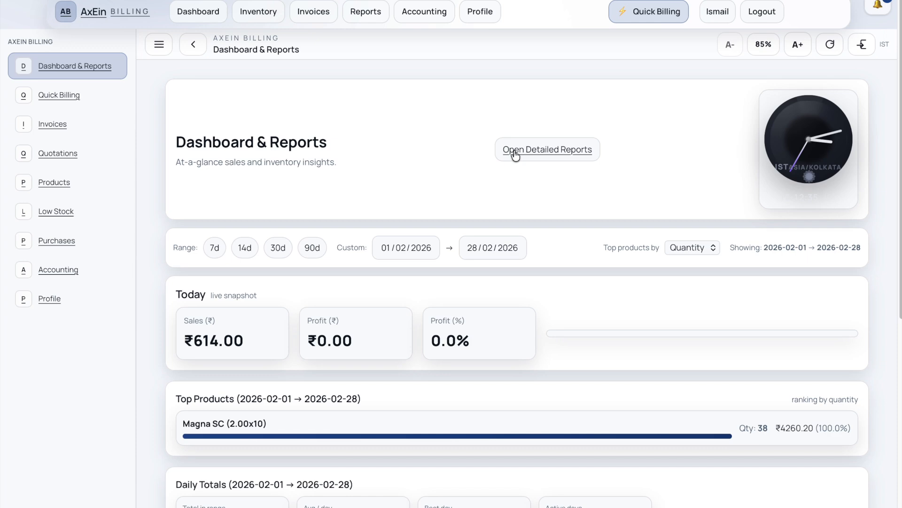
Open the detailed reports from the dashboard and review the fast and slow movers, repeat versus new customers, and low-stock trend.
left_click(515, 155)
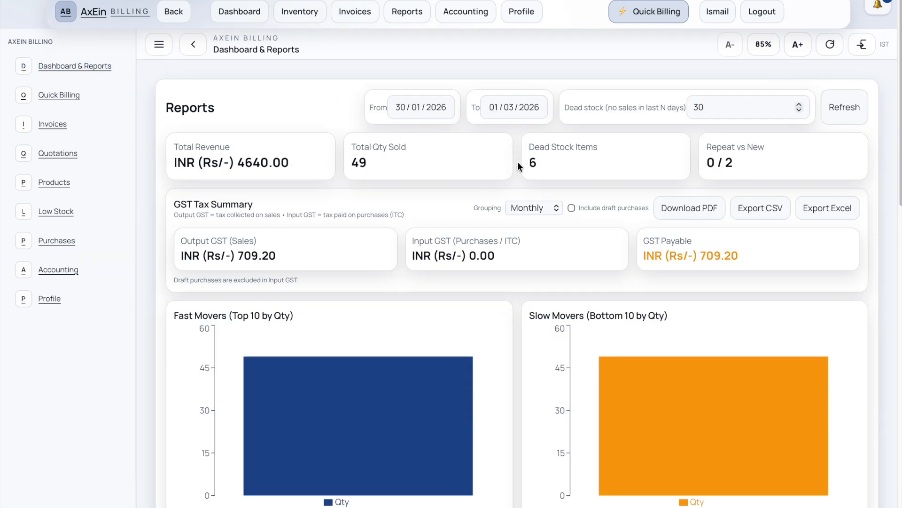
scroll(517, 165, "down", 3)
scroll(524, 176, "down", 8)
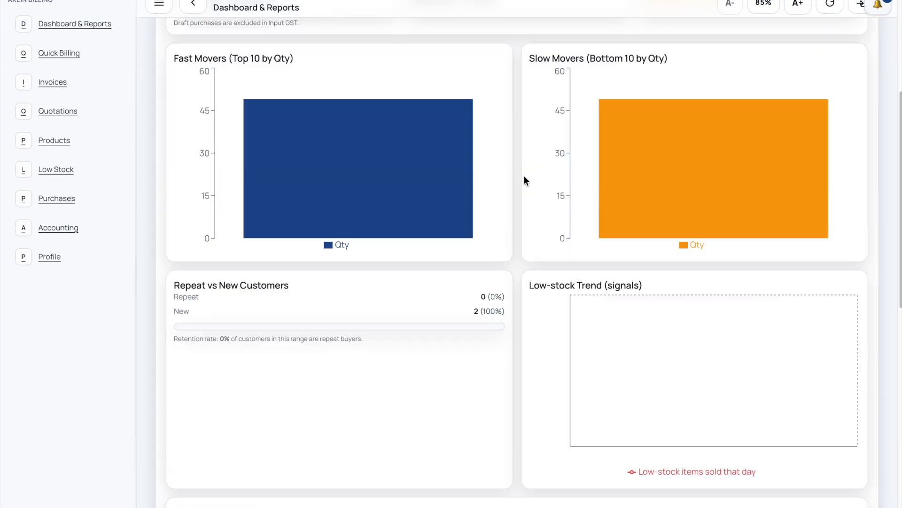
scroll(524, 187, "down", 2)
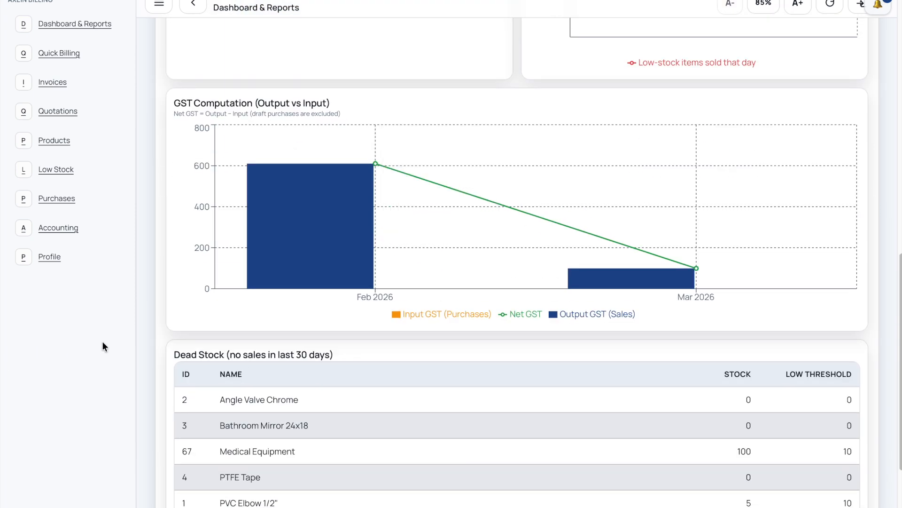
Examine the GST Computation chart's input, output and net GST for Feb and Mar 2026, and look over the Dead Stock table.
left_click_drag(172, 101, 404, 118)
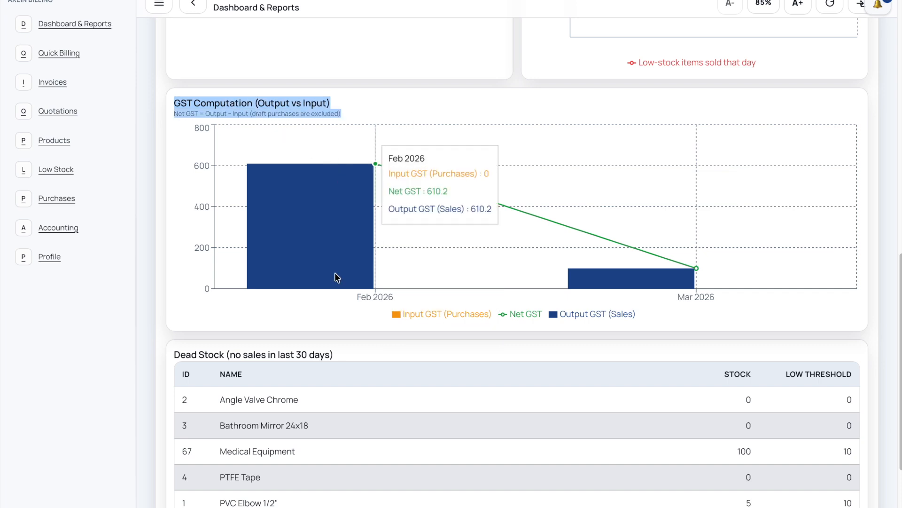
mouse_move(729, 268)
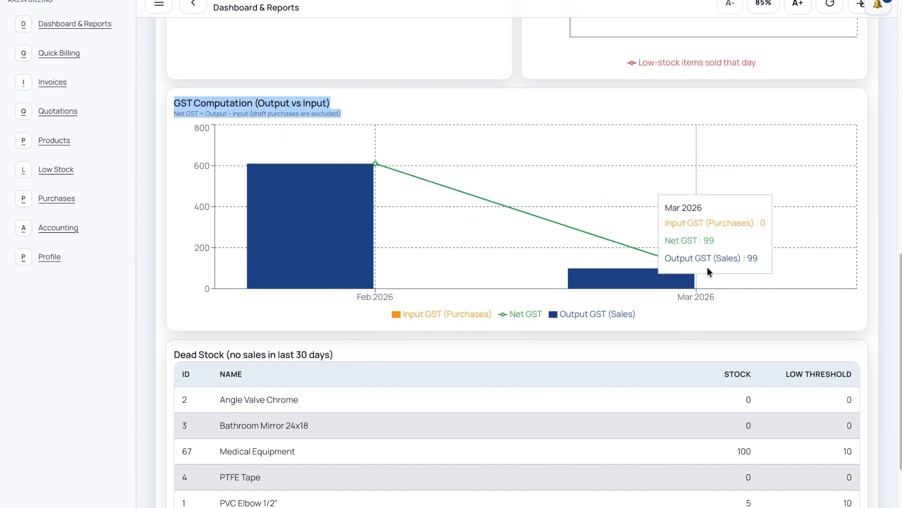
mouse_move(253, 208)
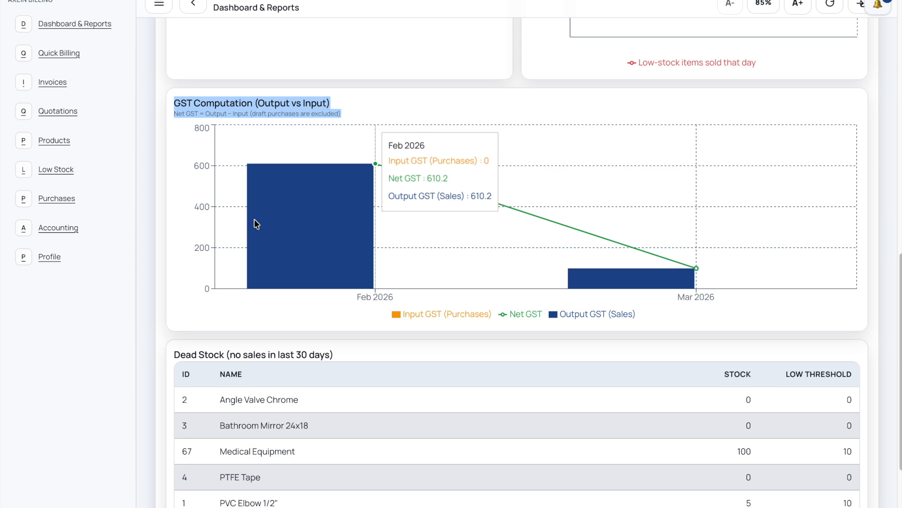
left_click_drag(403, 314, 419, 319)
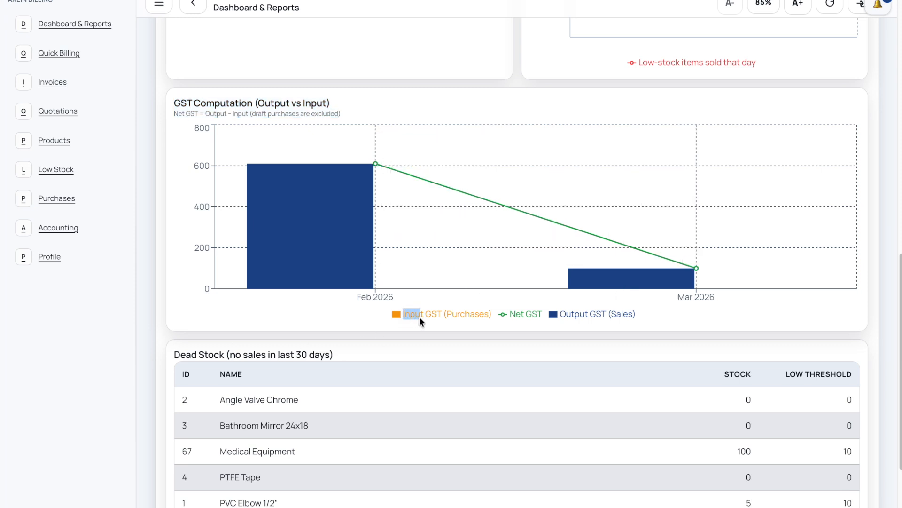
scroll(592, 354, "down", 3)
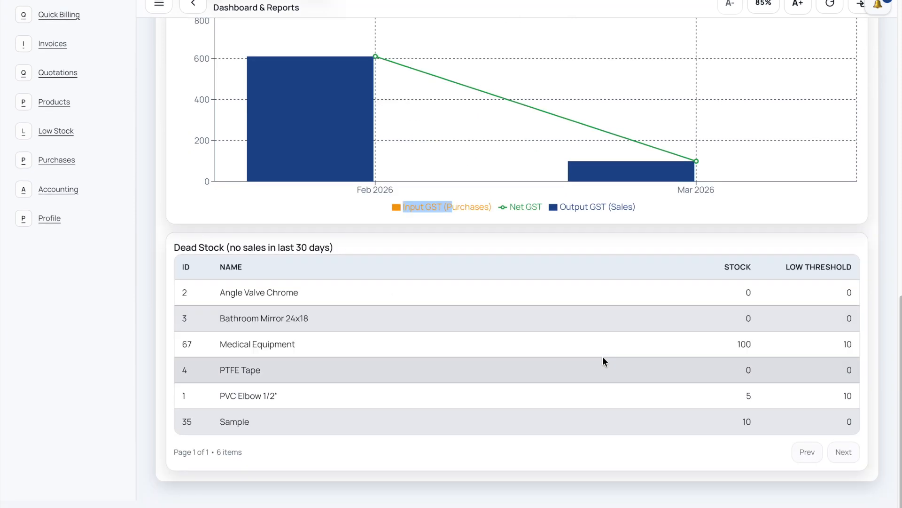
scroll(603, 350, "up", 15)
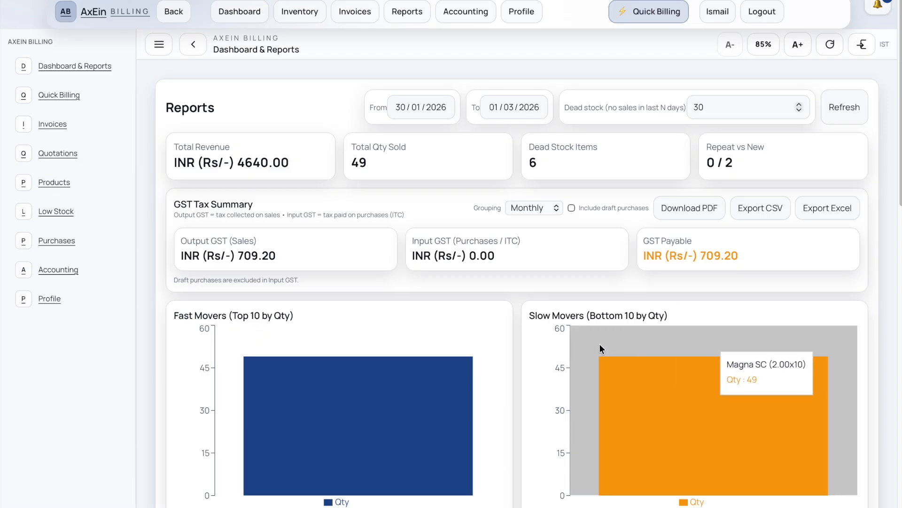